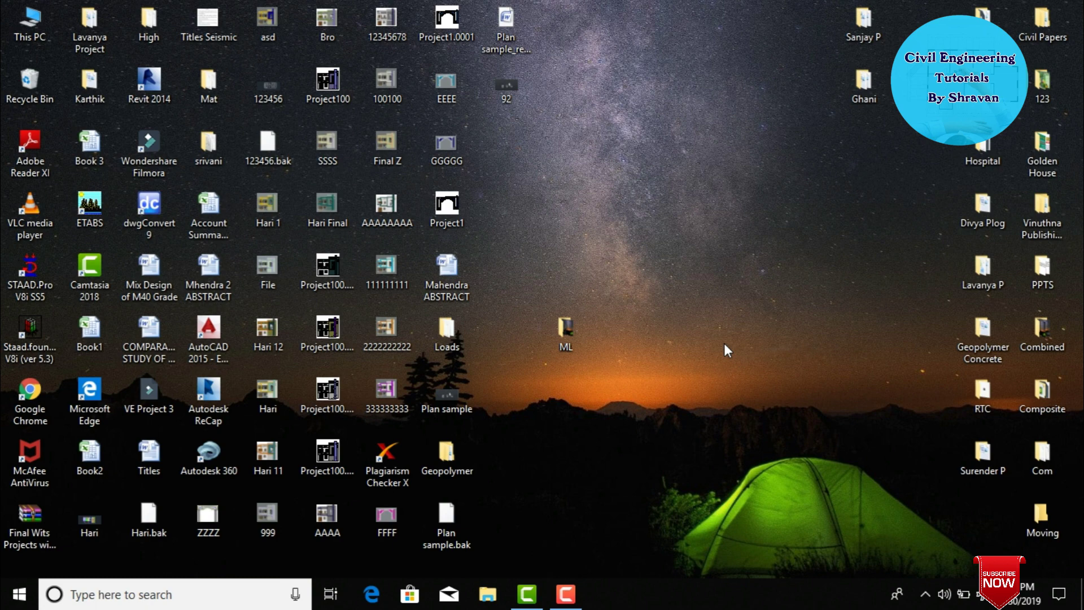
Launch STAAD.Pro V8i SS5 from its desktop shortcut
double_click(38, 276)
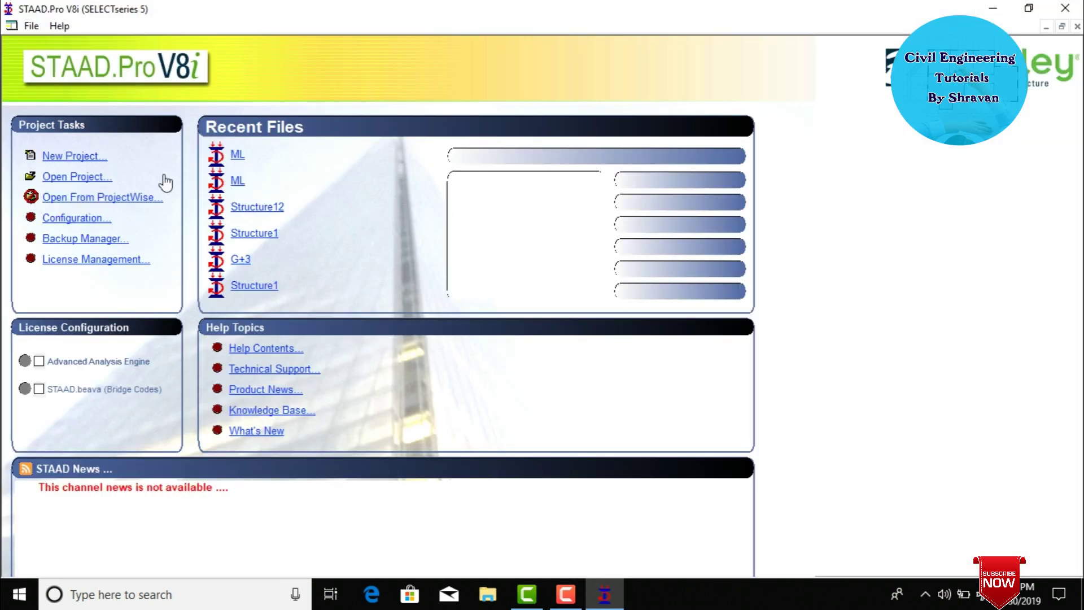
Start a new Space project named 123 and choose the folder to save it in
click(99, 159)
click(396, 177)
drag(632, 191, 546, 199)
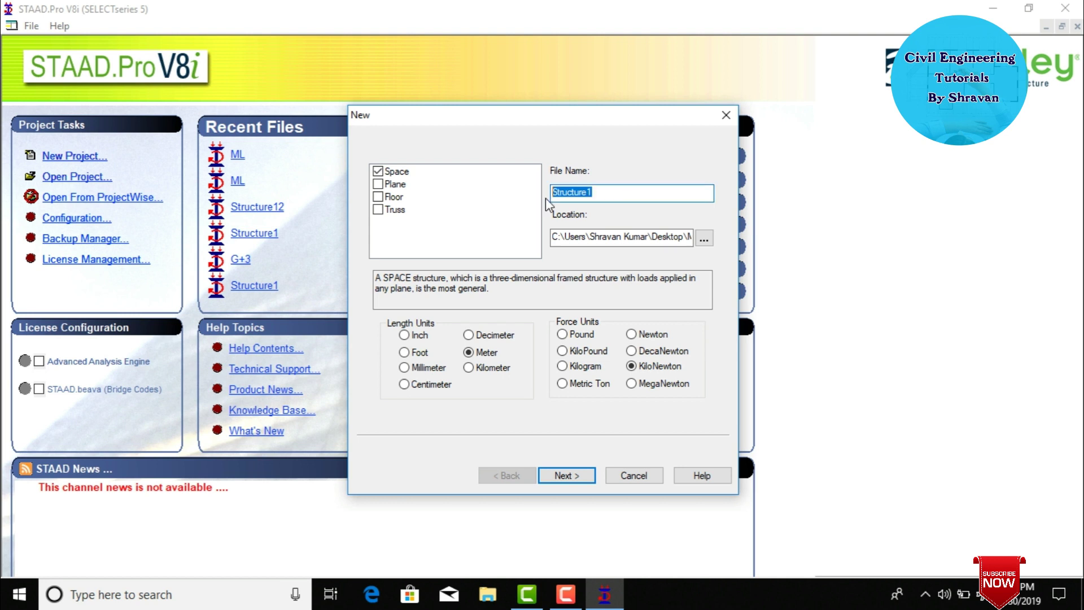
text(123)
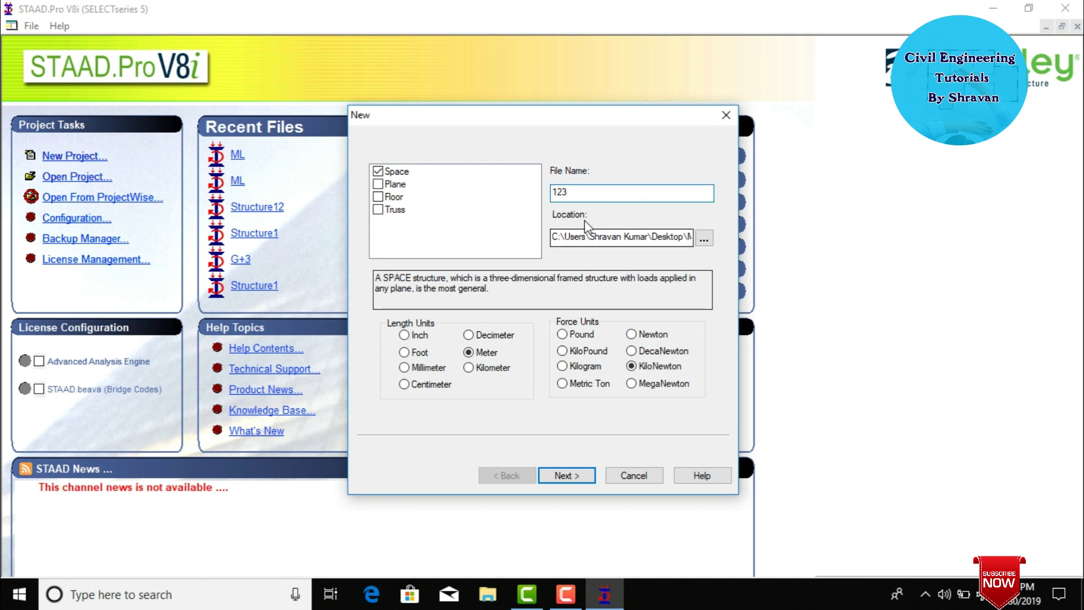
click(701, 238)
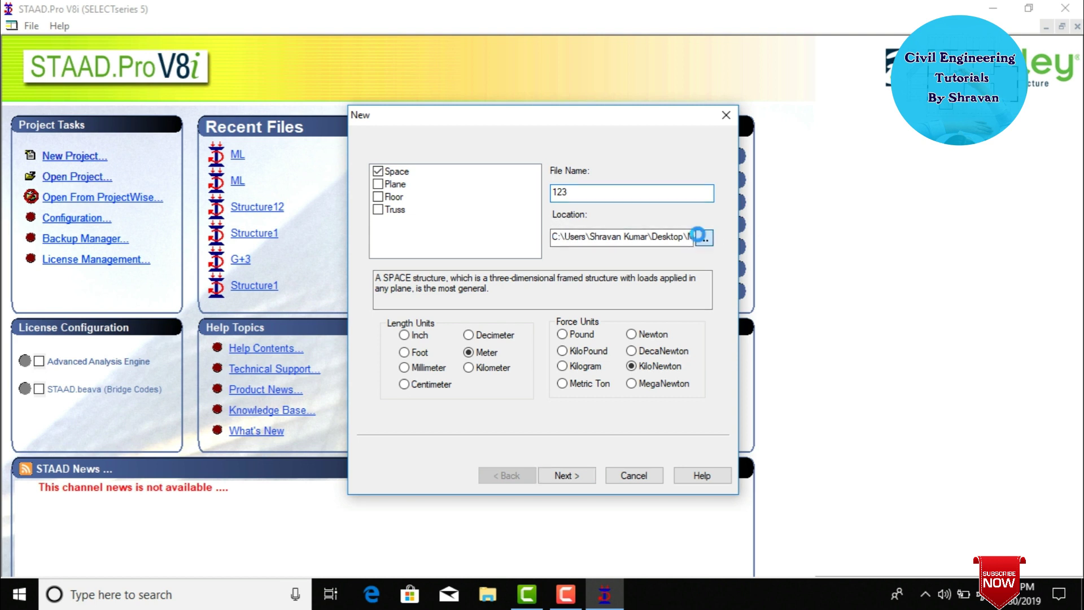
click(557, 409)
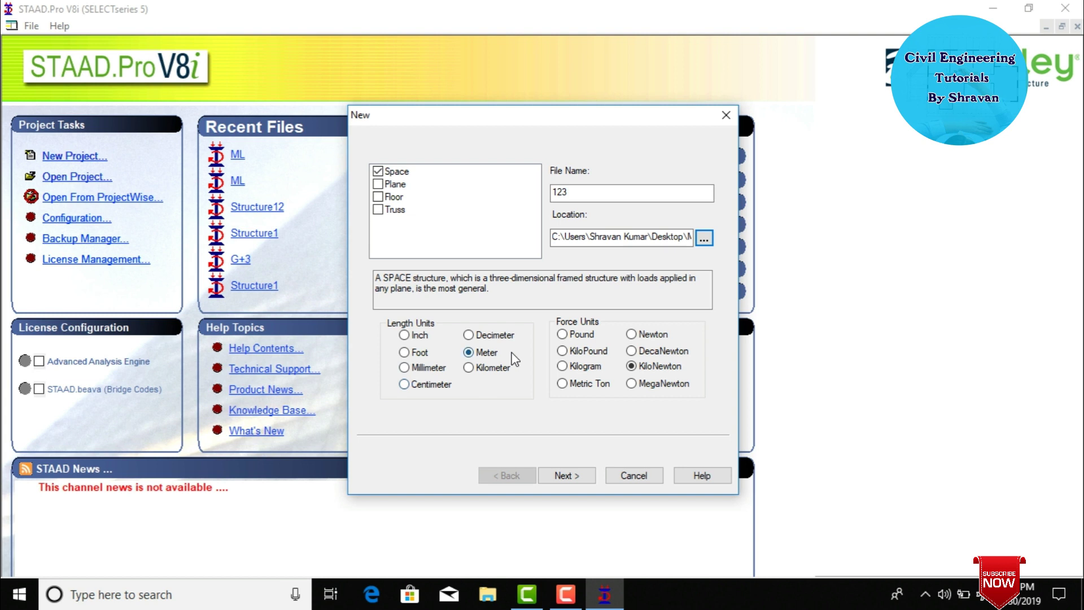
Set the length unit to metres and finish setup with Add Beam to open the workspace
click(480, 353)
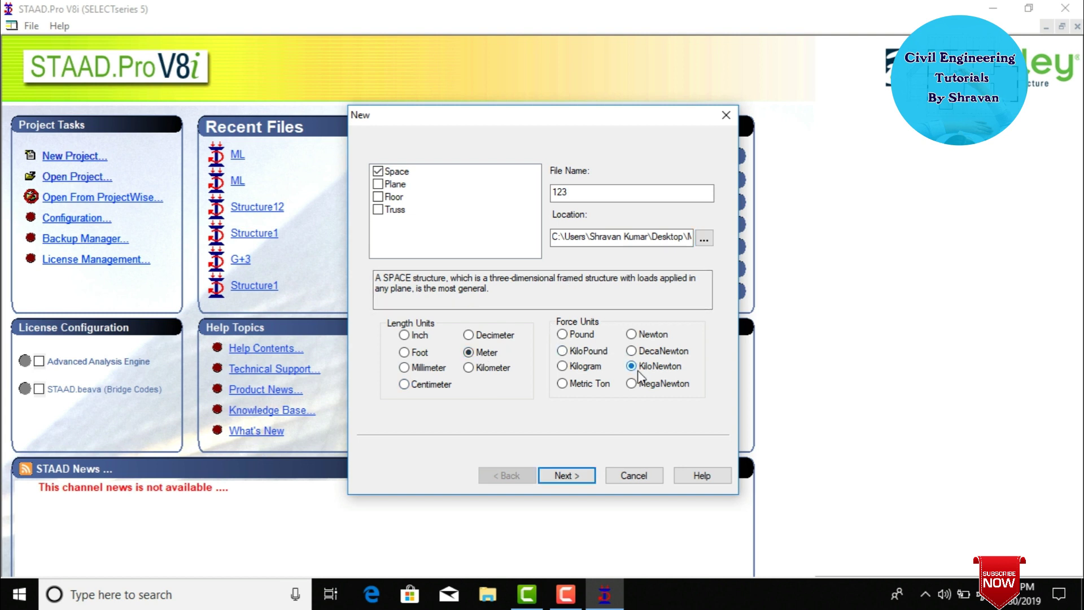
click(573, 475)
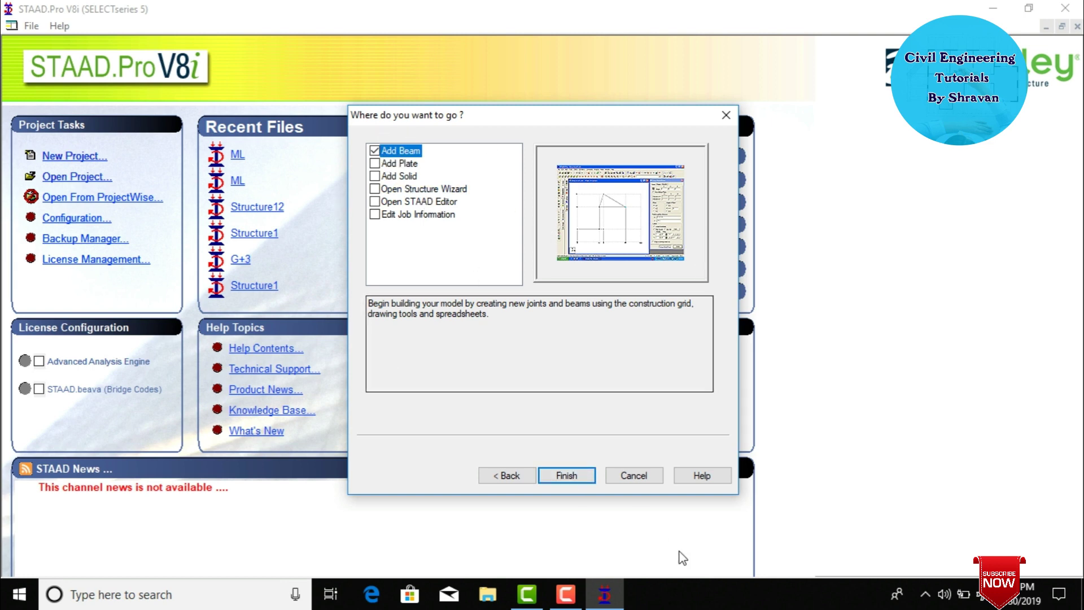
click(566, 476)
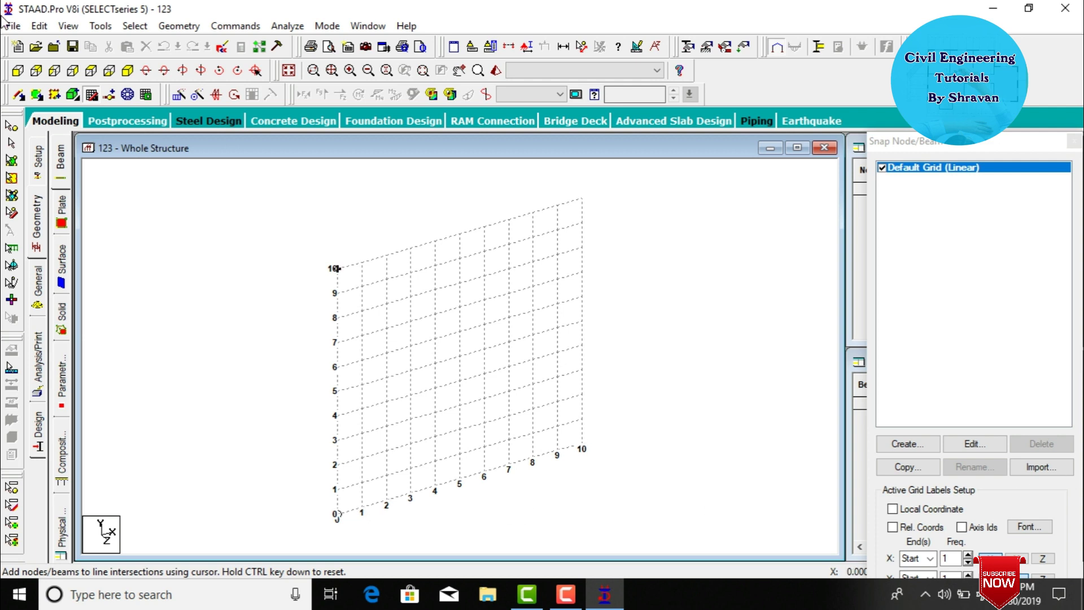
Draw two 3 m beams through nodes at X = 0, 3 and 6 m, then select everything
click(17, 71)
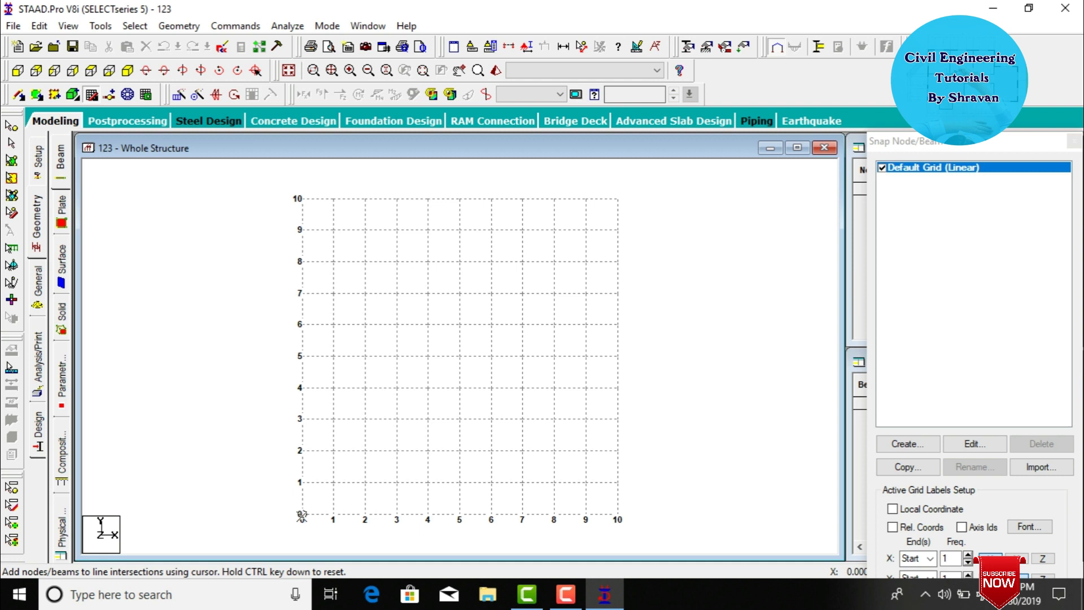
click(303, 515)
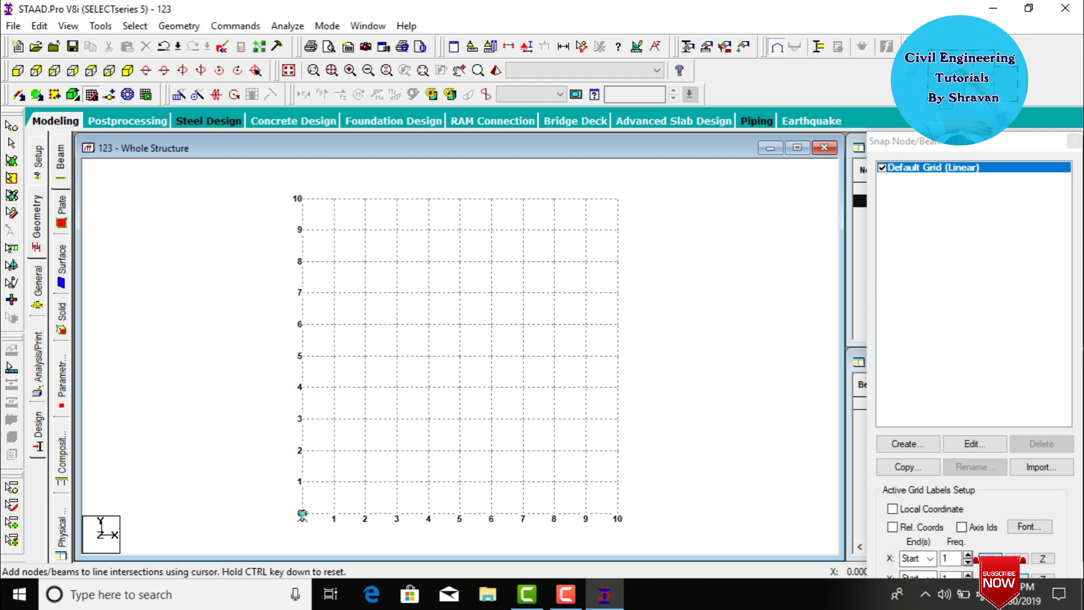
click(397, 514)
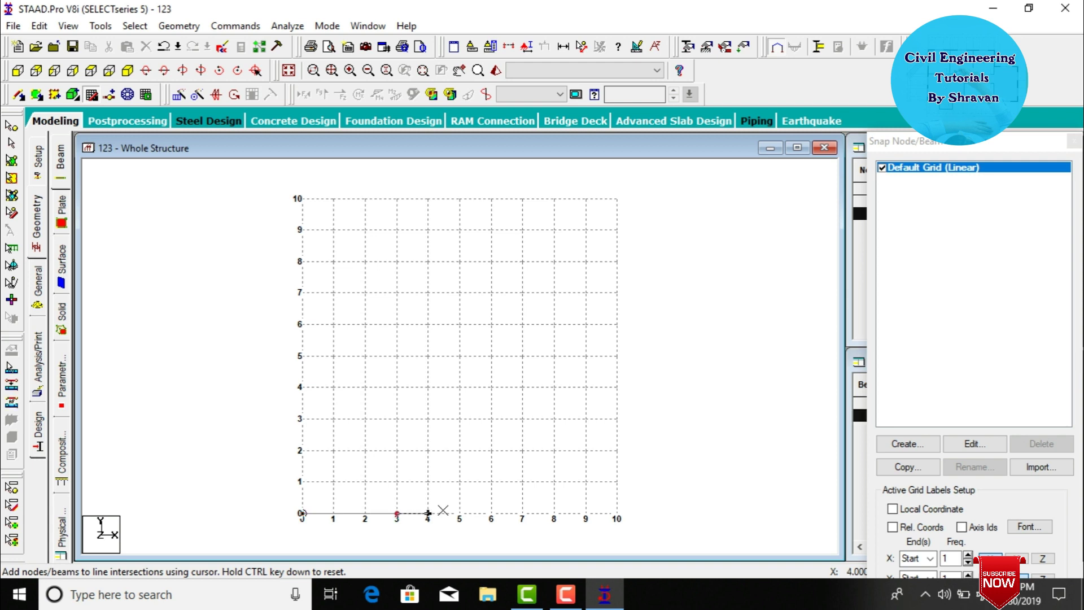
click(483, 511)
click(128, 70)
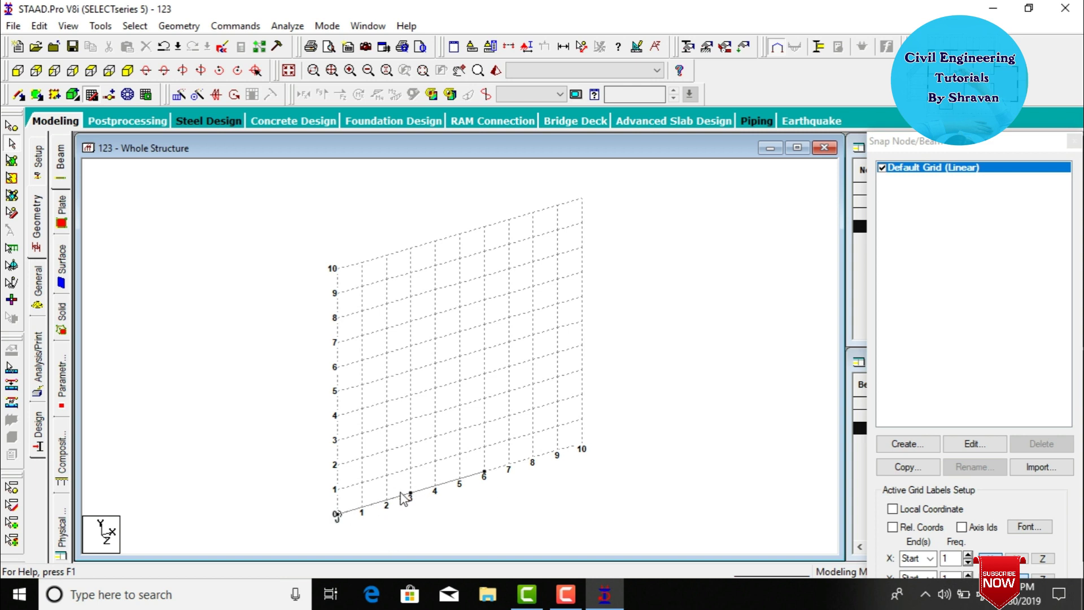
click(91, 94)
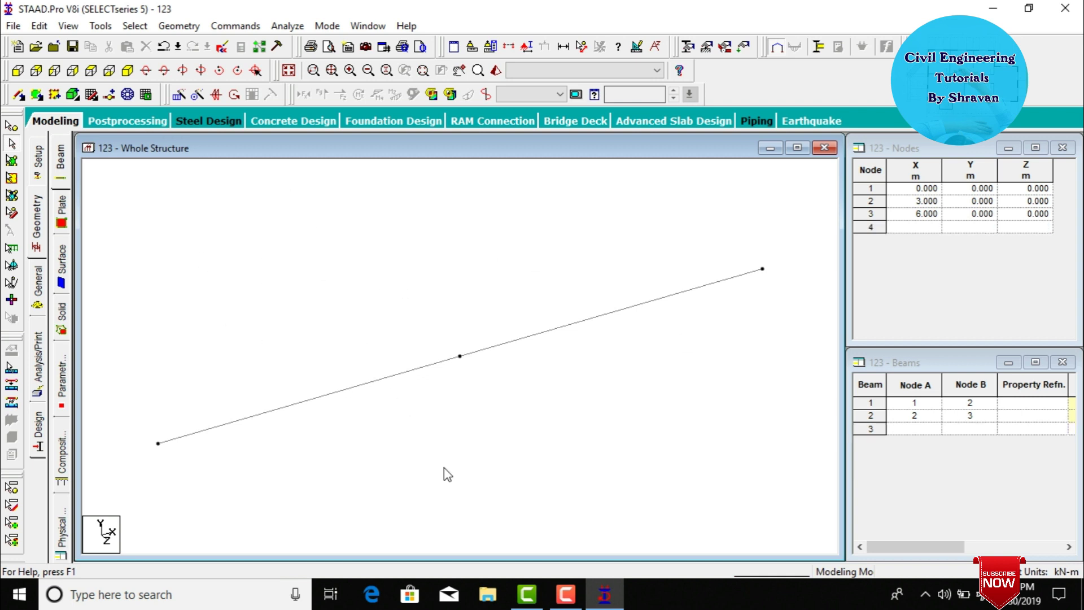
key(ctrl+a)
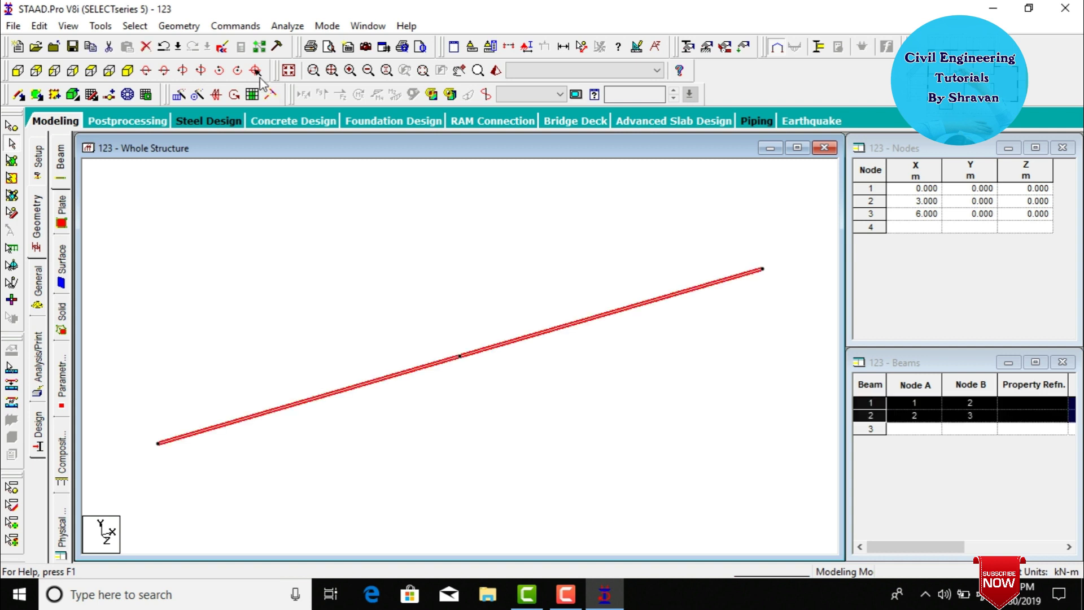
Translationally repeat the beams 5 steps along Z at 10 m spacing with Link Steps checked
click(180, 93)
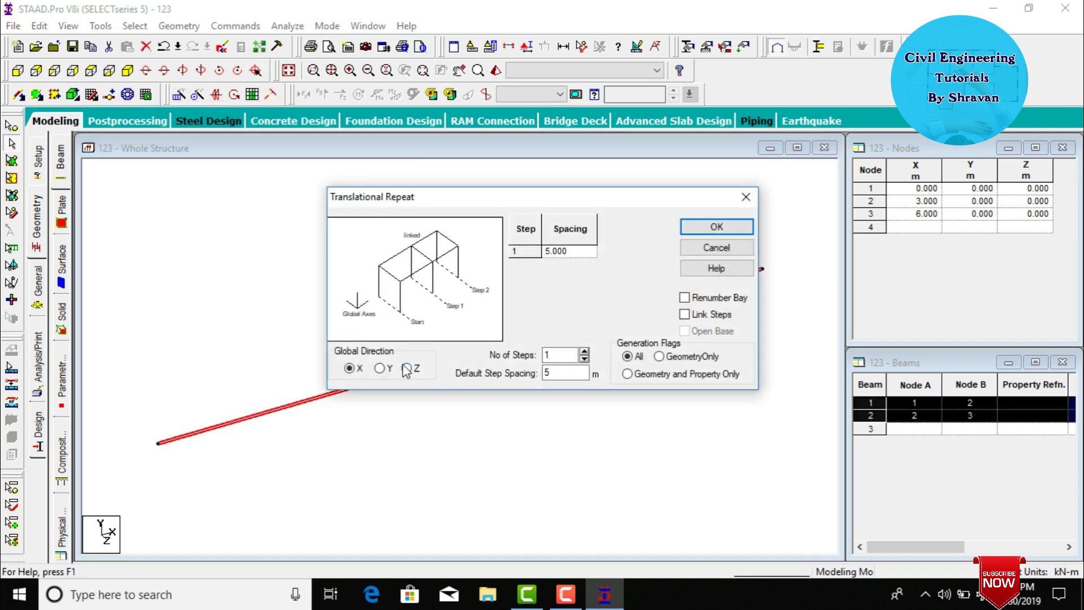
click(407, 369)
double_click(550, 355)
text(5)
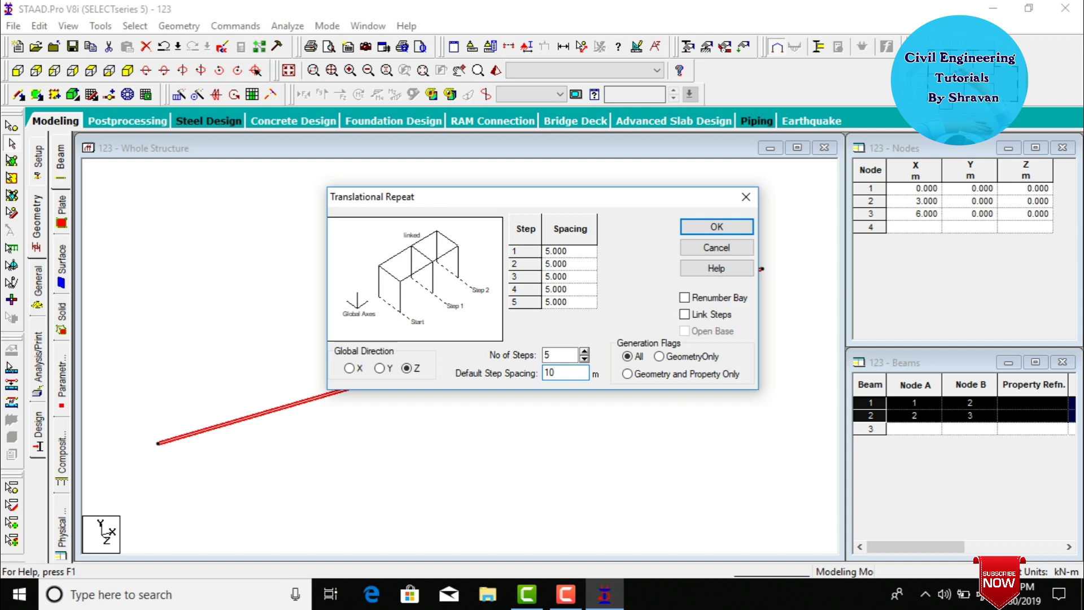
text(10)
click(685, 314)
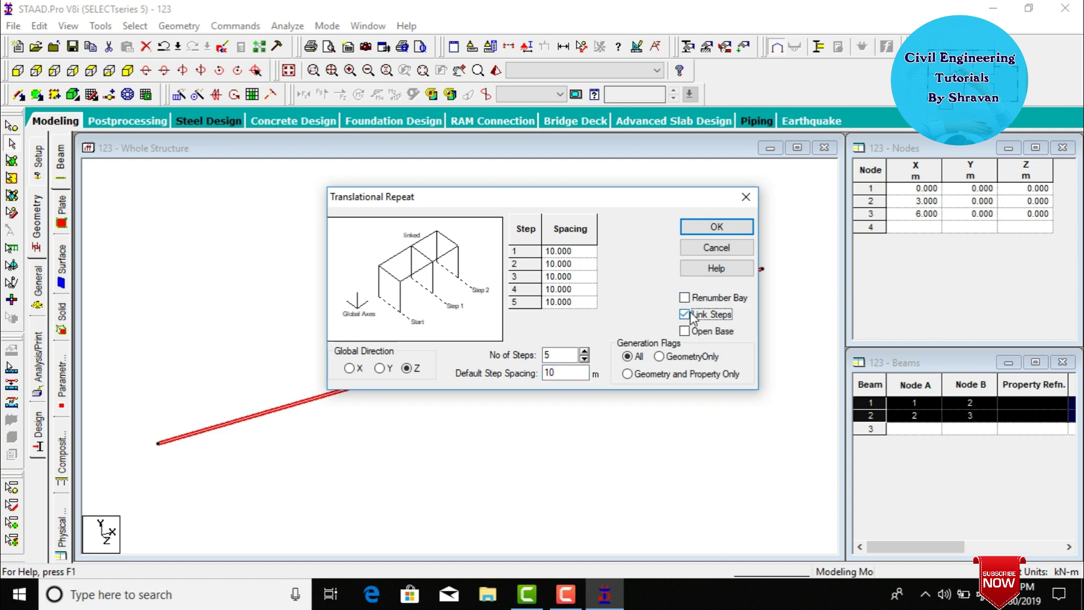
click(699, 233)
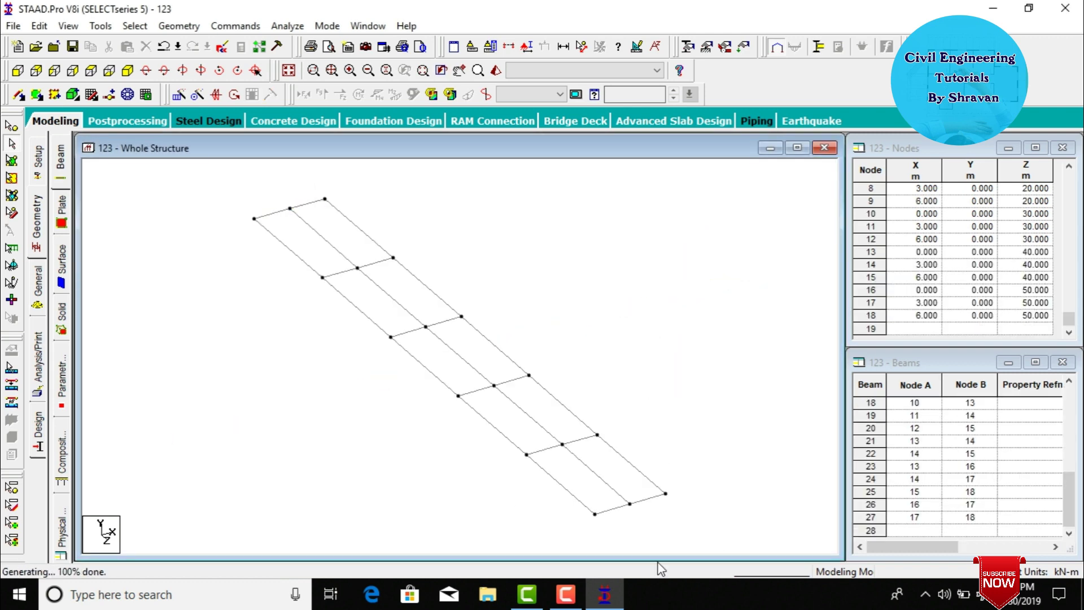
scroll(622, 518, up, 1)
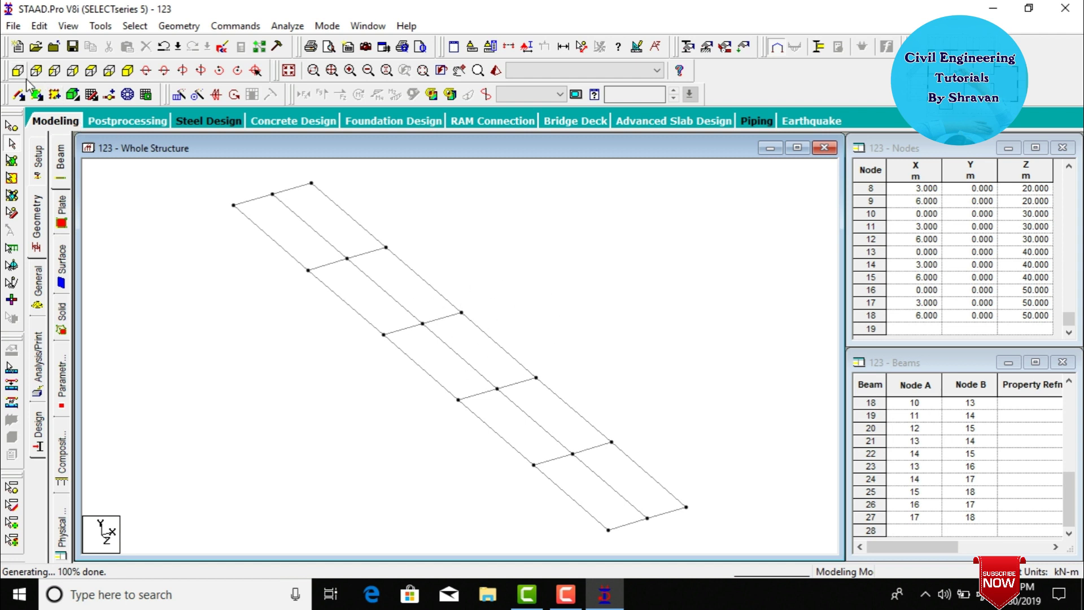
Create a 4-noded deck plate spanning the four corner nodes of the beam grid
click(36, 94)
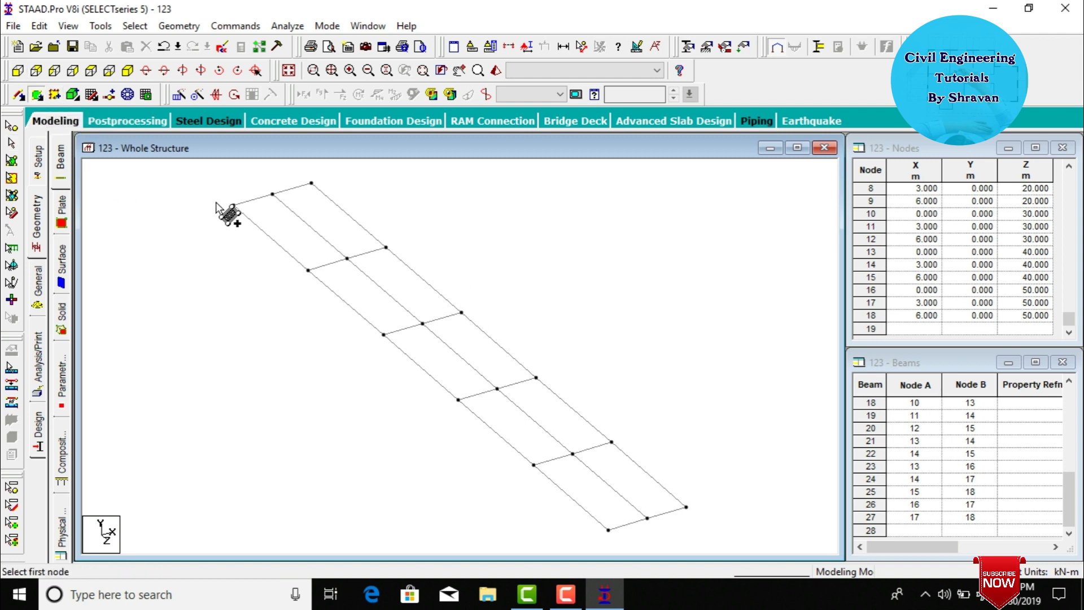
click(234, 204)
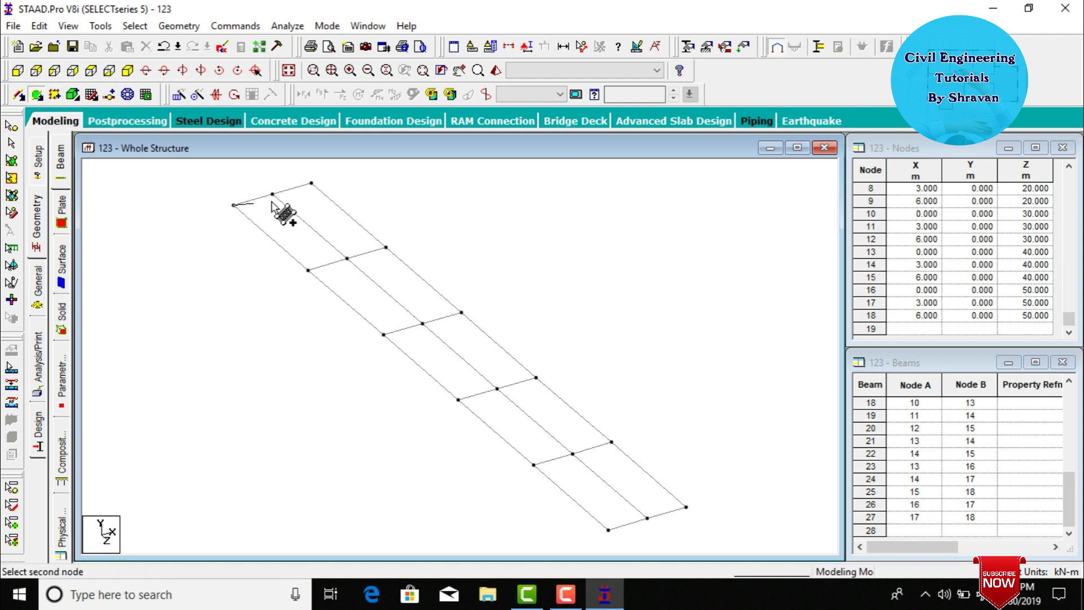
click(311, 184)
click(687, 508)
click(608, 529)
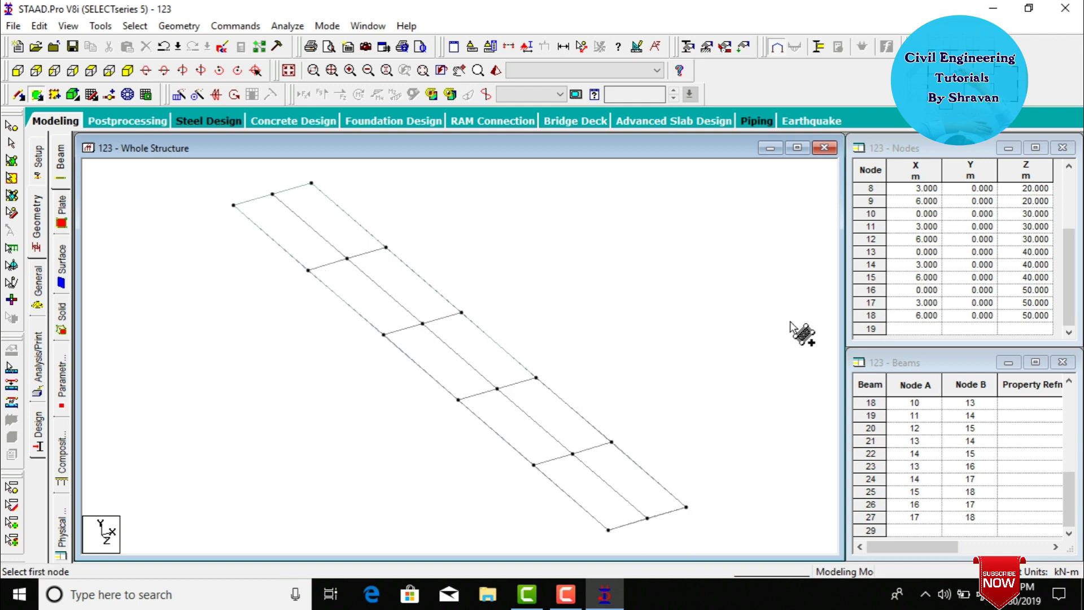
key(Escape)
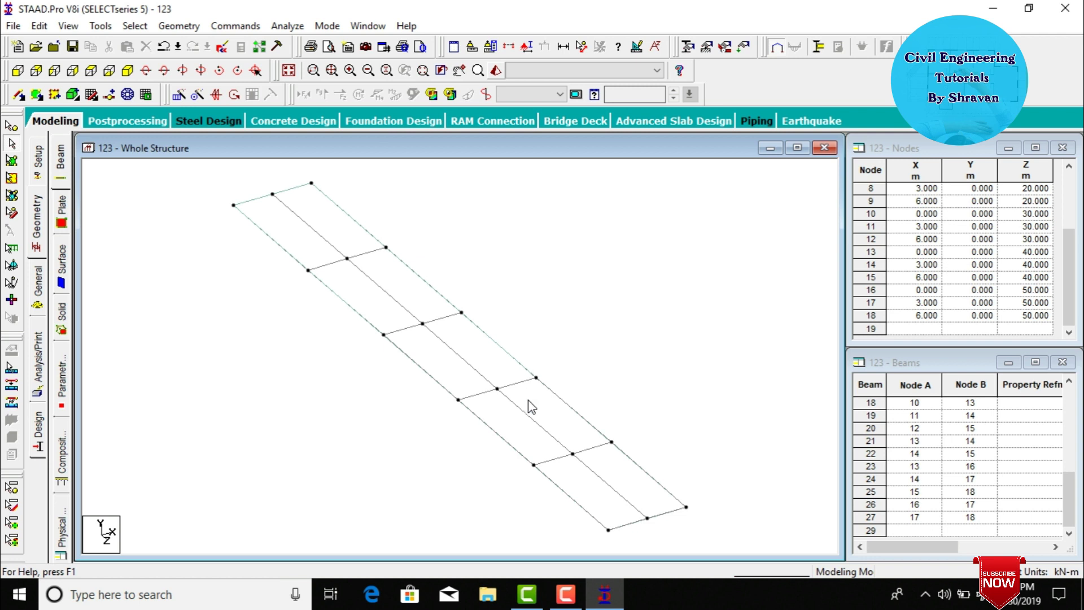
Inspect the slab in a maximised, rotated 3D Rendered View, then close it
click(495, 72)
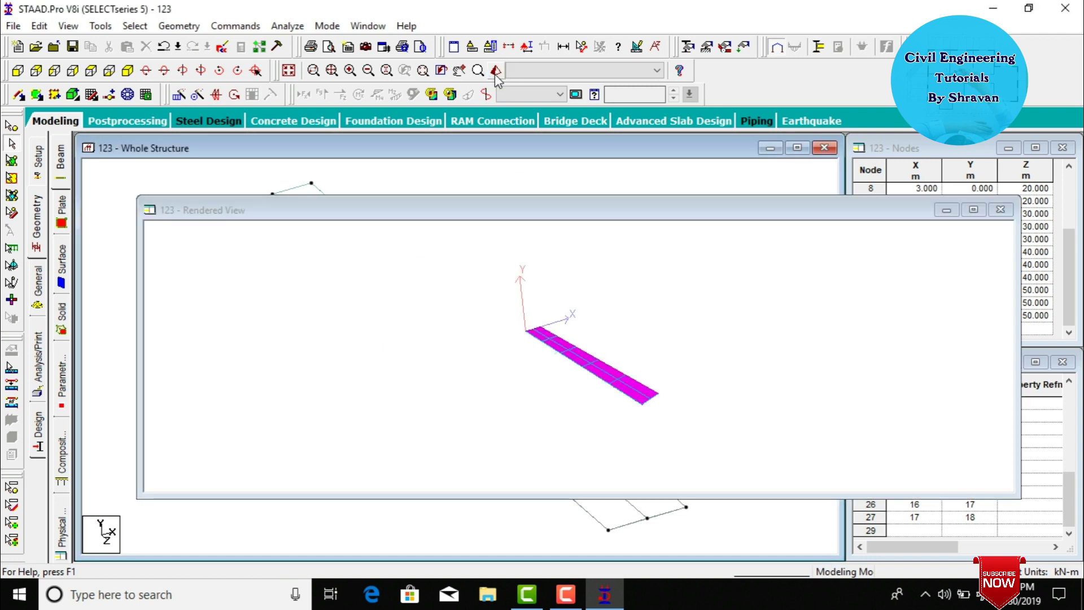
click(973, 212)
drag(605, 404, 582, 441)
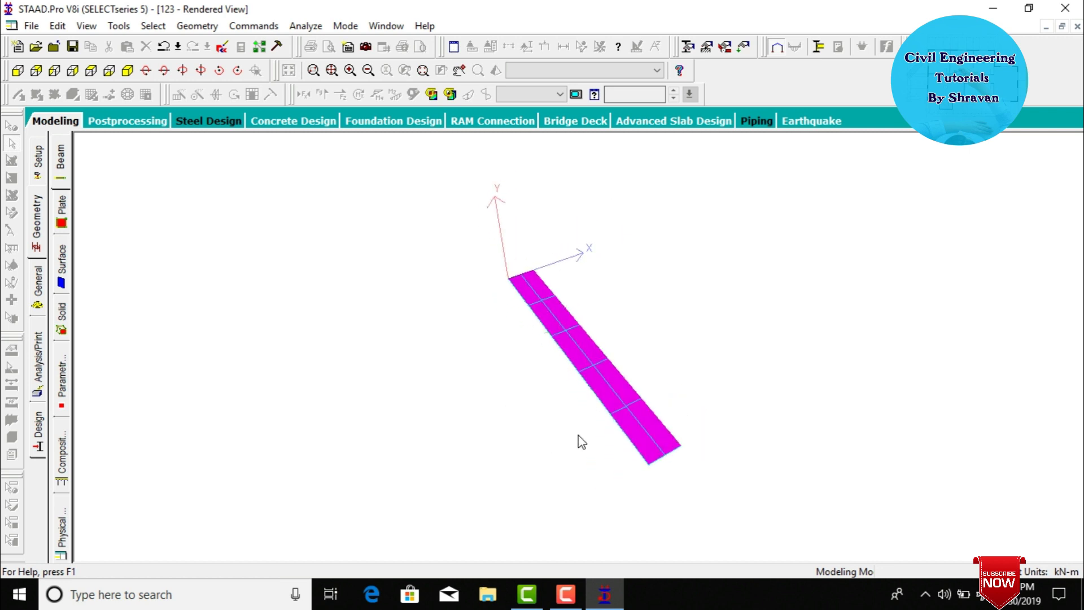
click(56, 121)
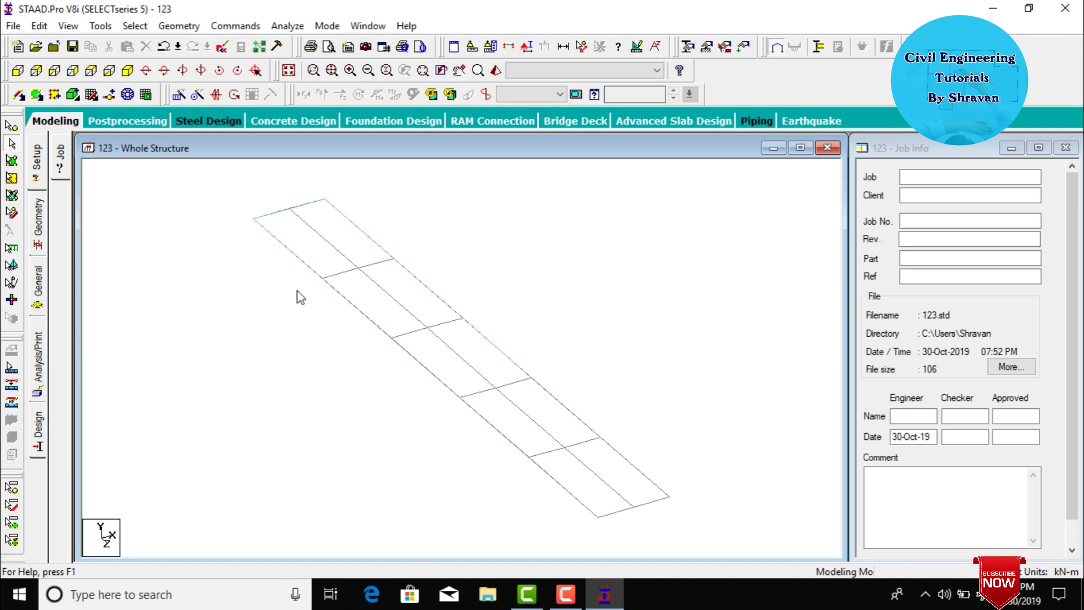
Define a concrete rectangular beam section with YD = ZD = 0.45 m
click(45, 304)
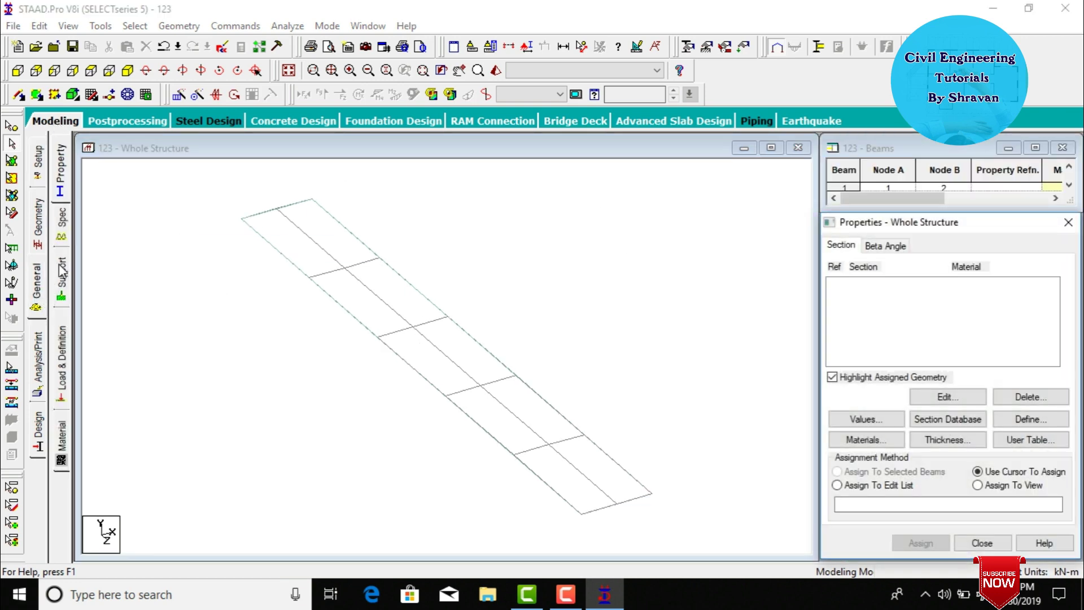
click(63, 228)
click(63, 182)
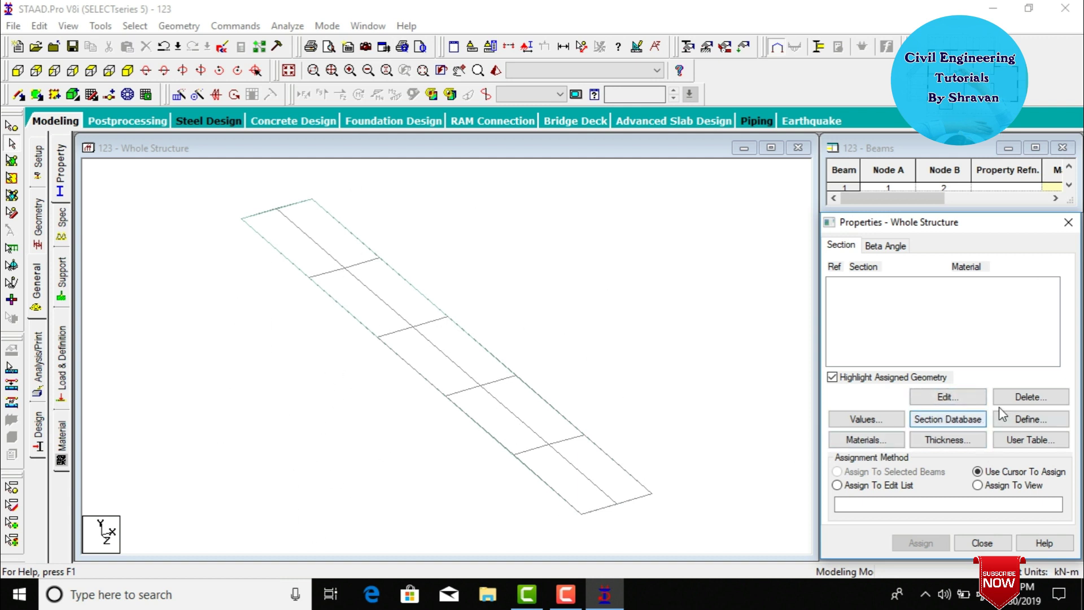
click(1025, 420)
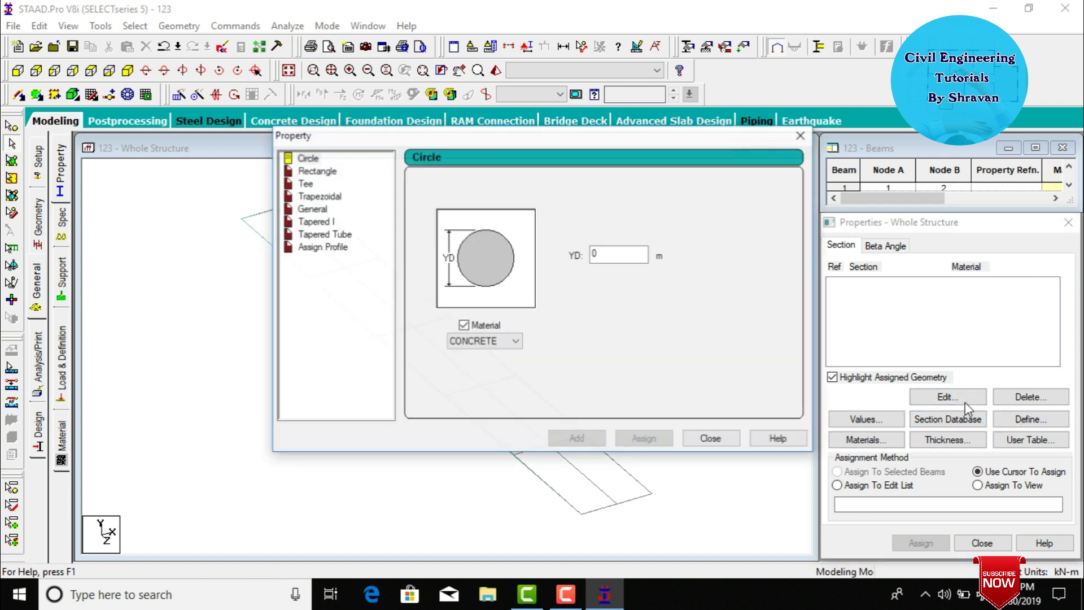
click(322, 172)
click(607, 244)
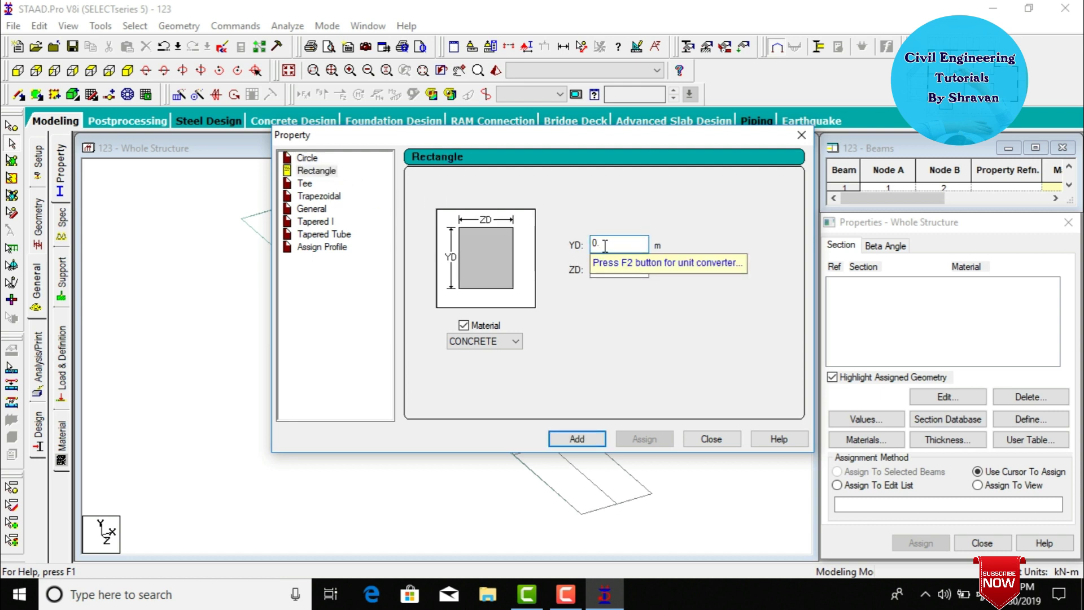
key(Tab)
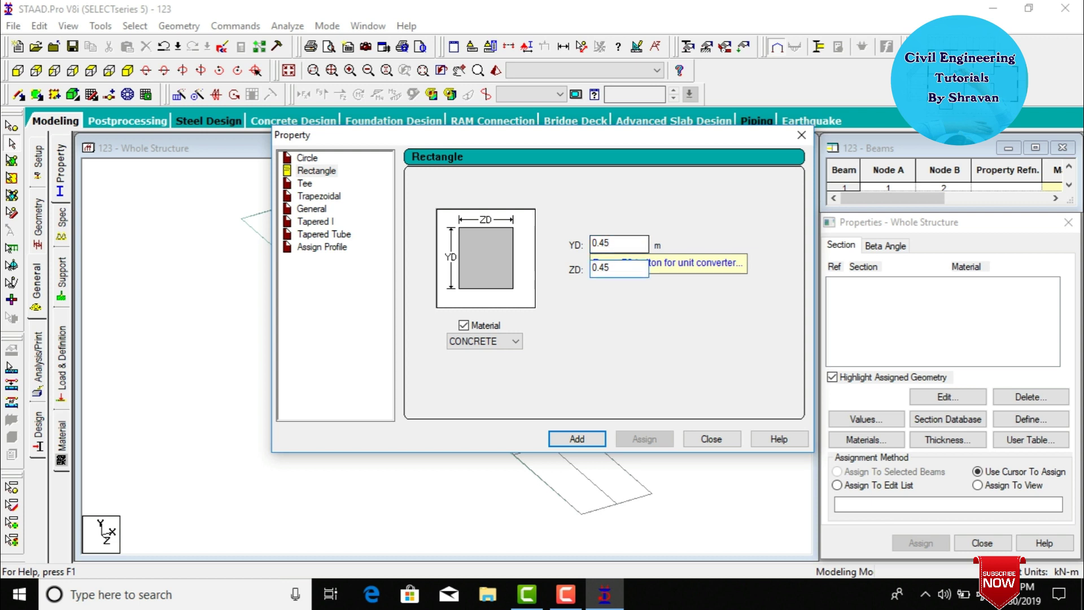
key(Return)
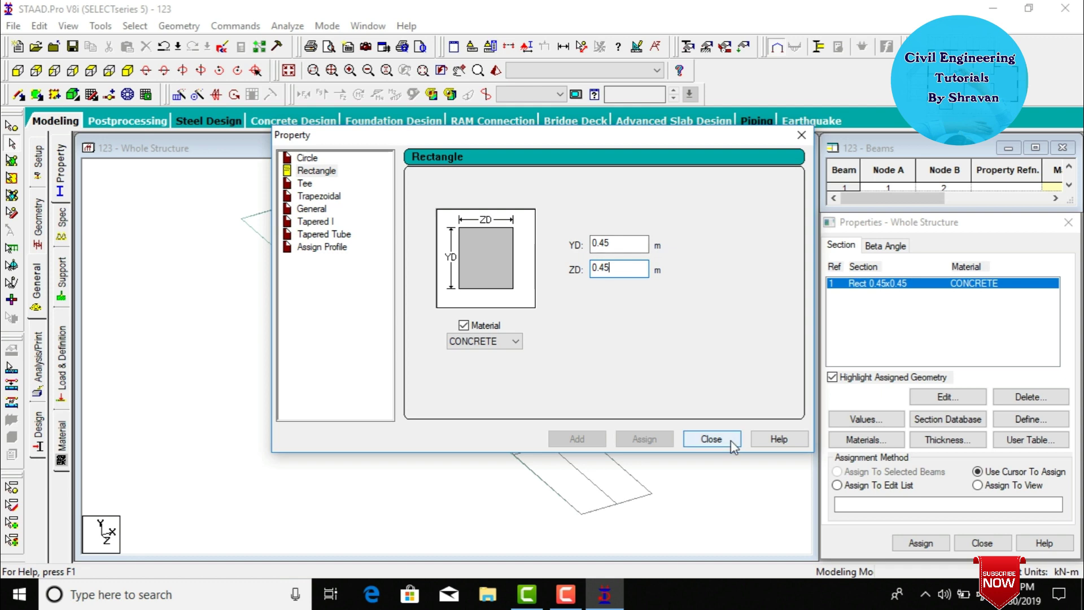
click(731, 440)
Define a 0.2 m concrete plate thickness property
click(948, 439)
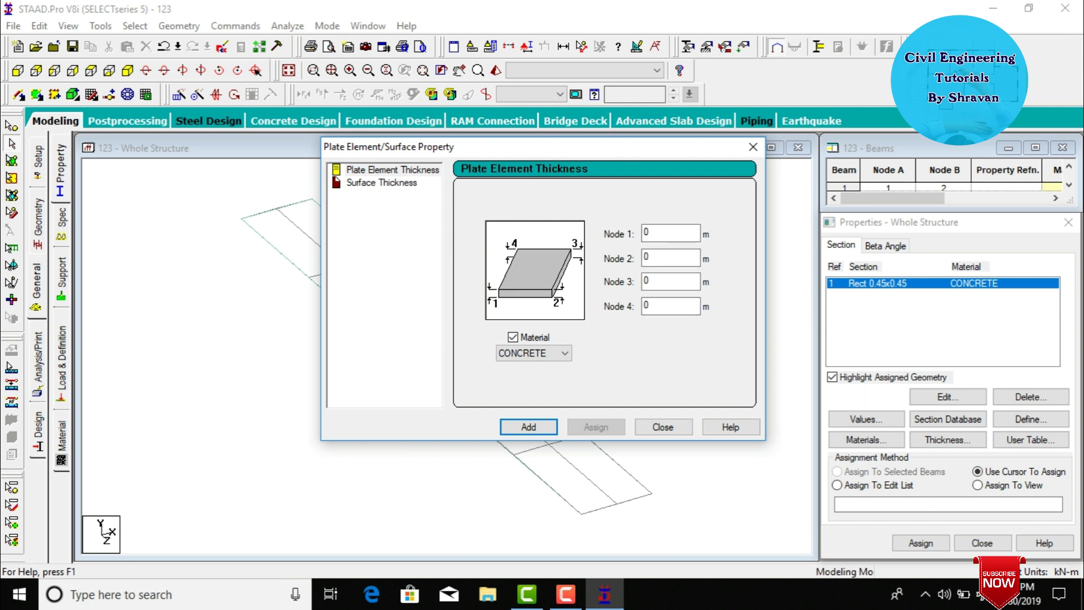
click(683, 229)
text(.2)
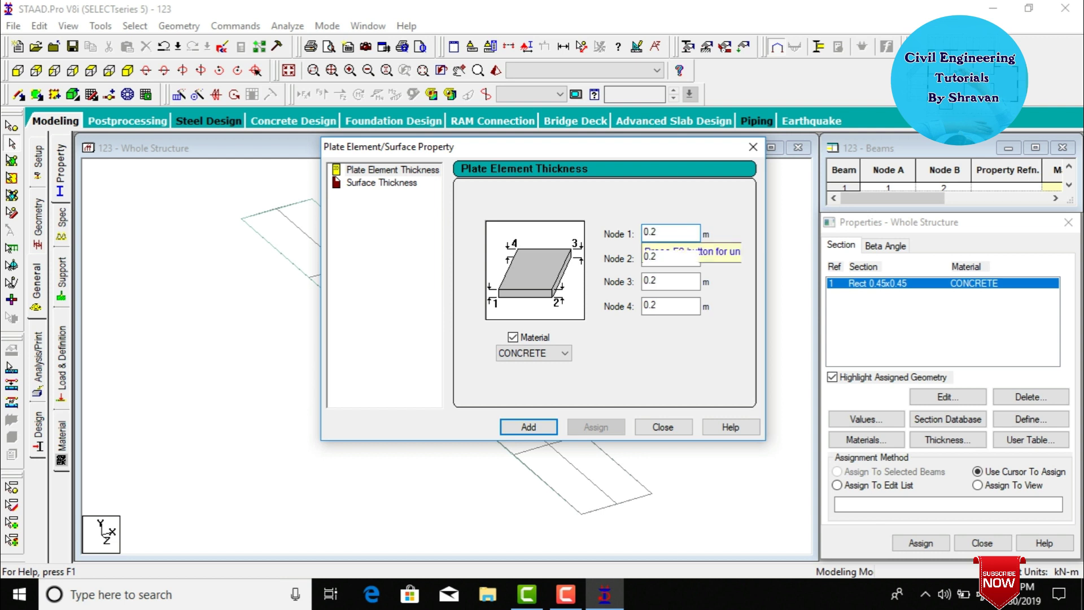
click(528, 426)
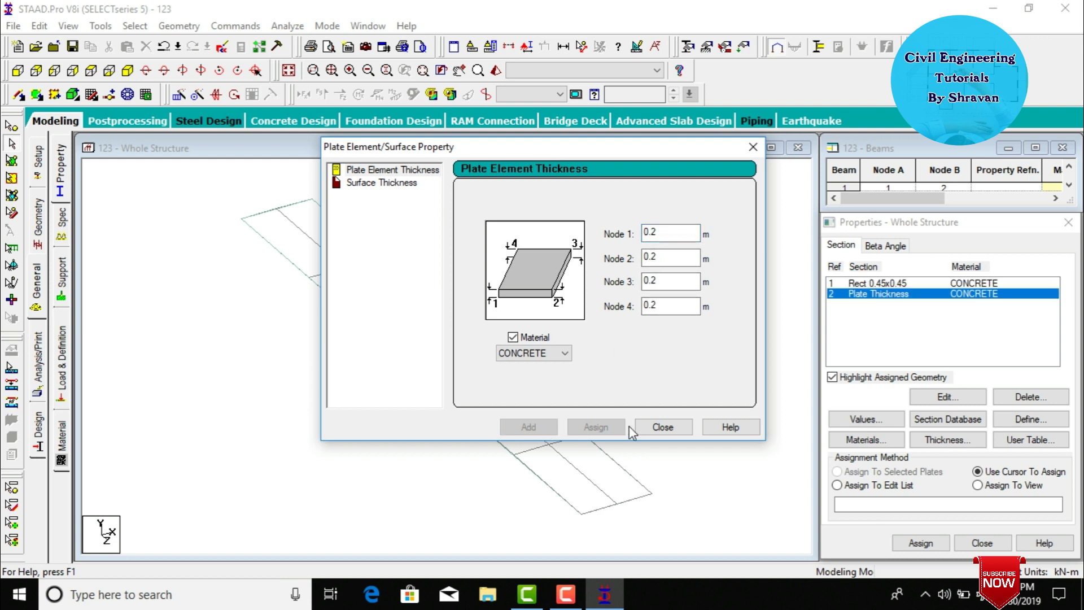
click(657, 428)
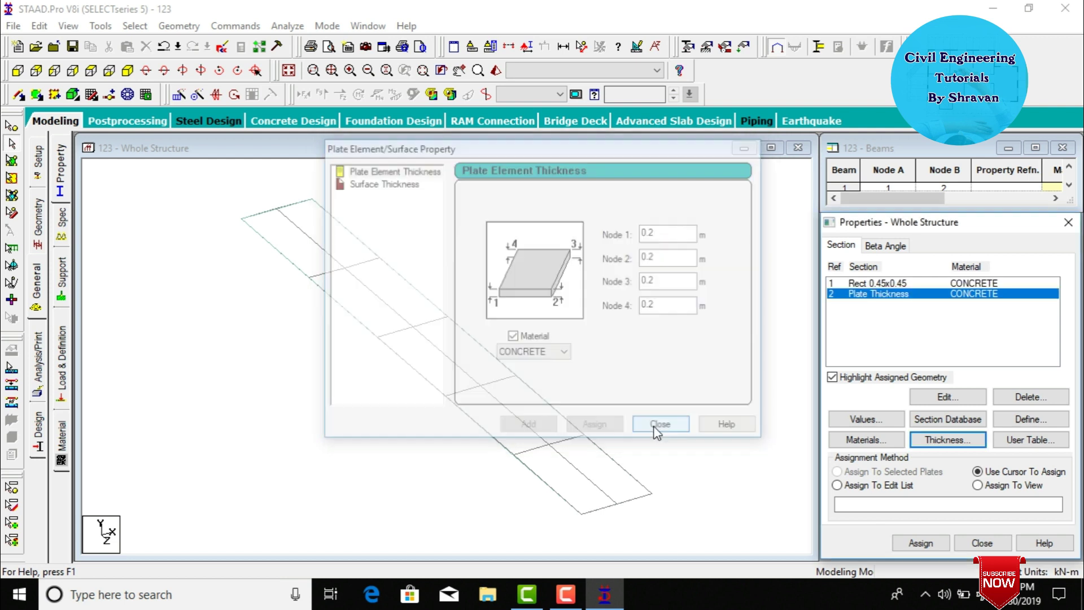
Assign the 0.45 × 0.45 rectangular section to all beams in view
click(860, 288)
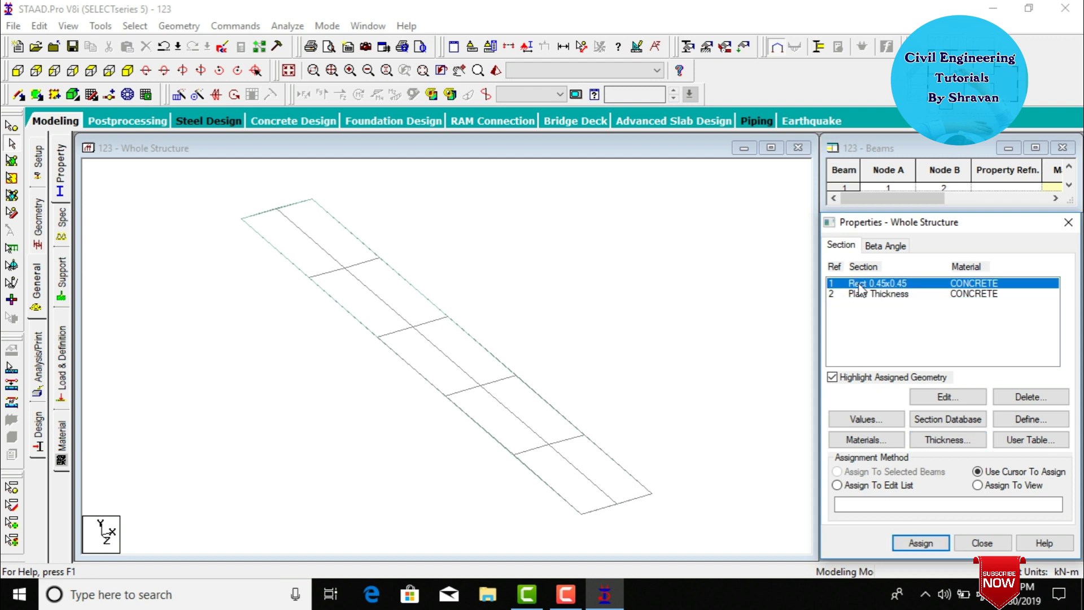
click(979, 487)
click(920, 543)
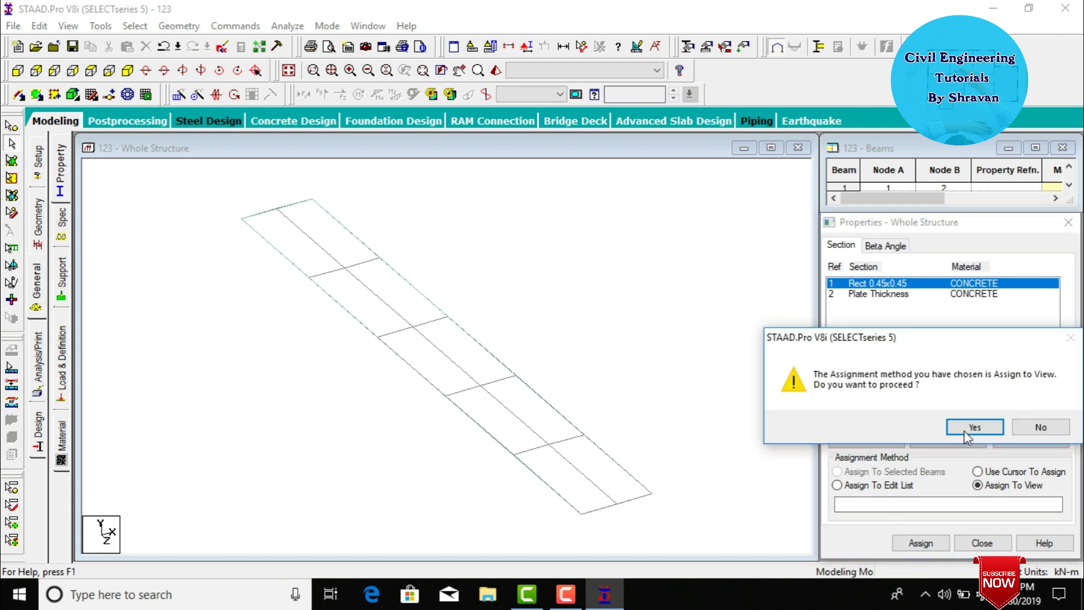
click(967, 426)
Assign the 0.2 m plate thickness to all plates in view
click(859, 294)
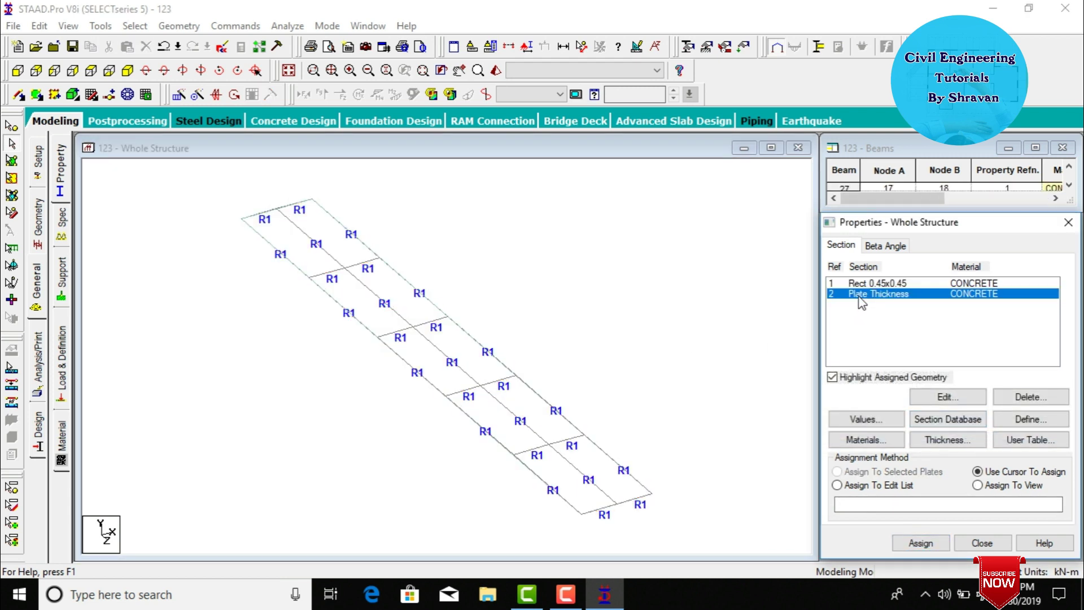
click(978, 486)
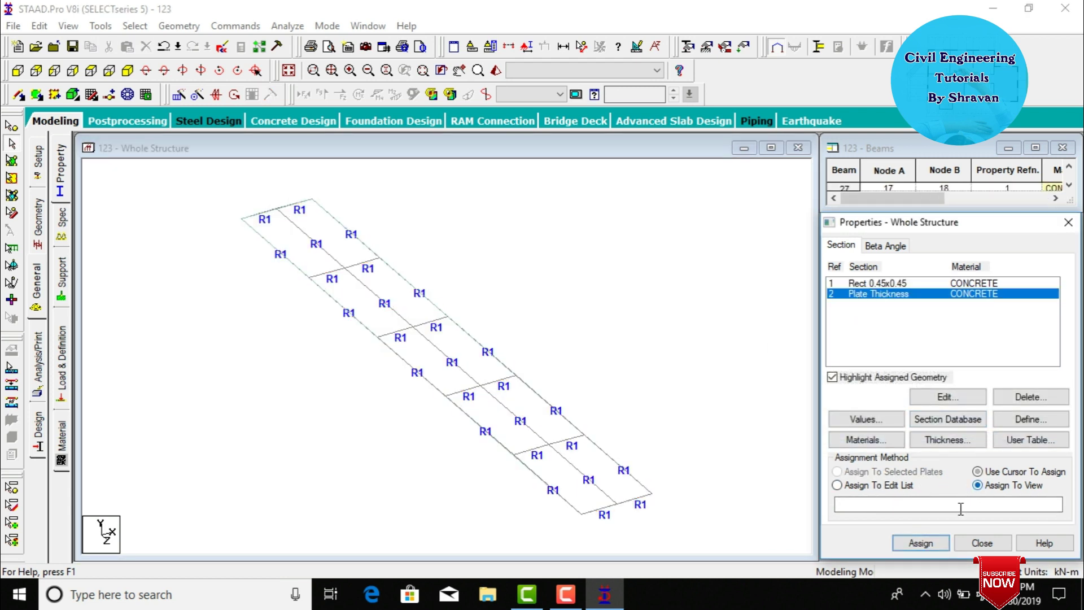
click(921, 542)
click(975, 427)
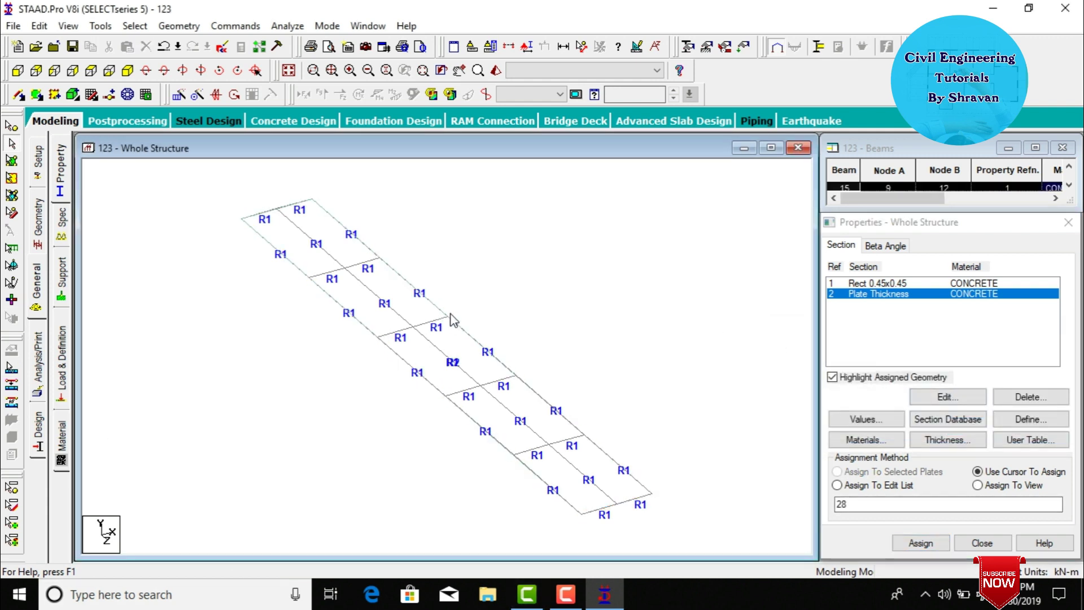
Orbit the 3D rendered view to check the sectioned beams and slab, then close it
click(496, 70)
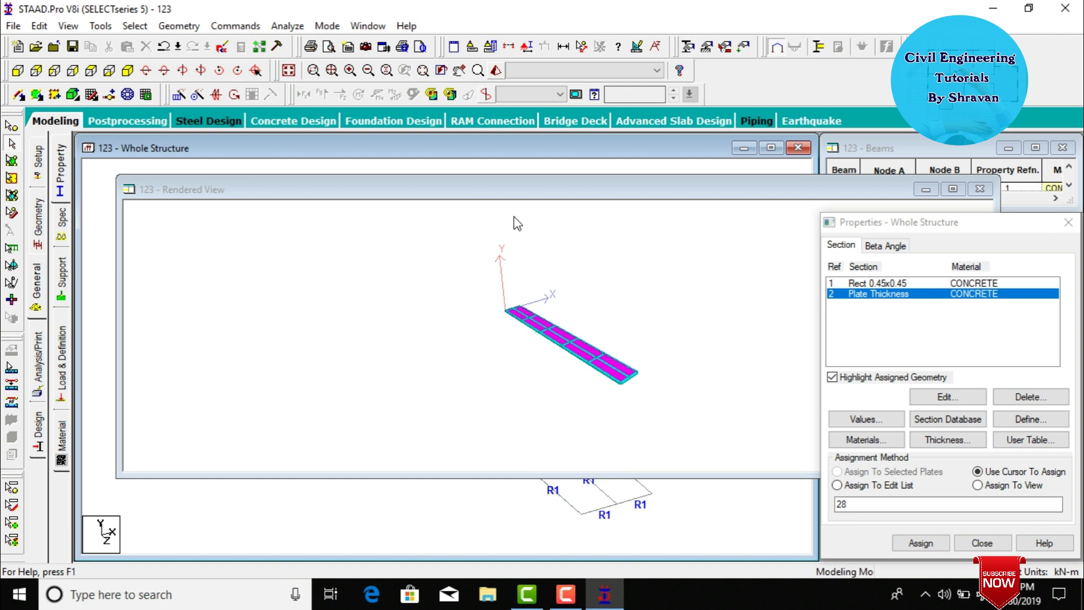
drag(727, 186, 631, 389)
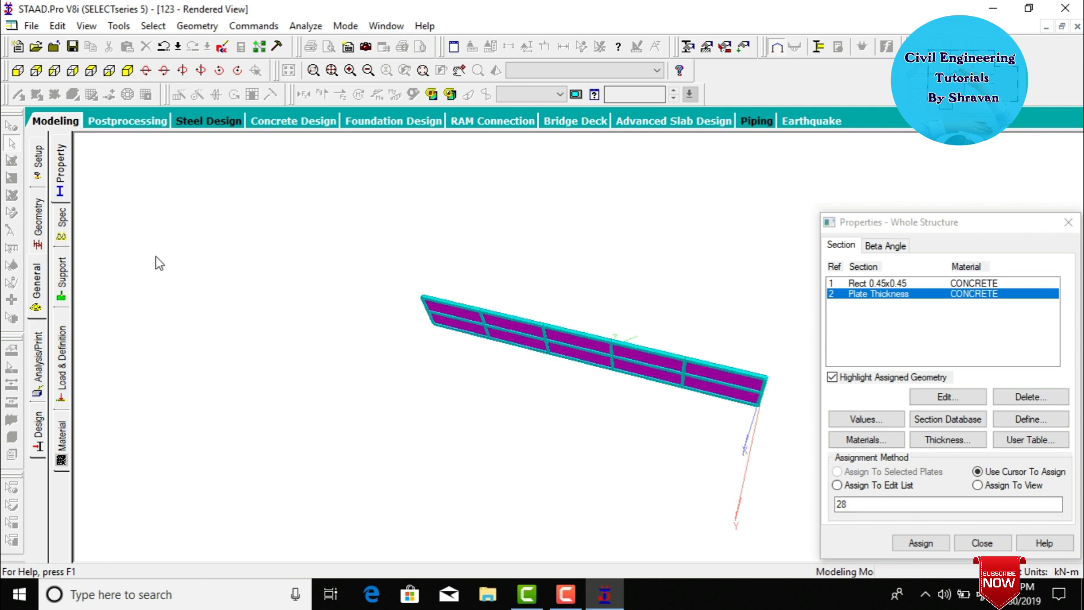
click(47, 287)
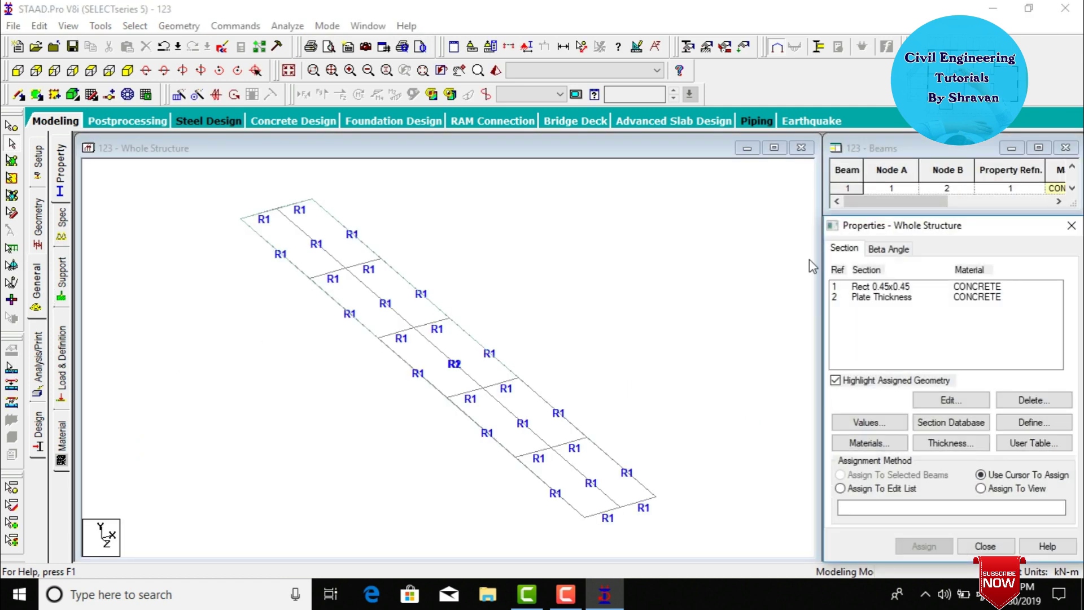
click(55, 274)
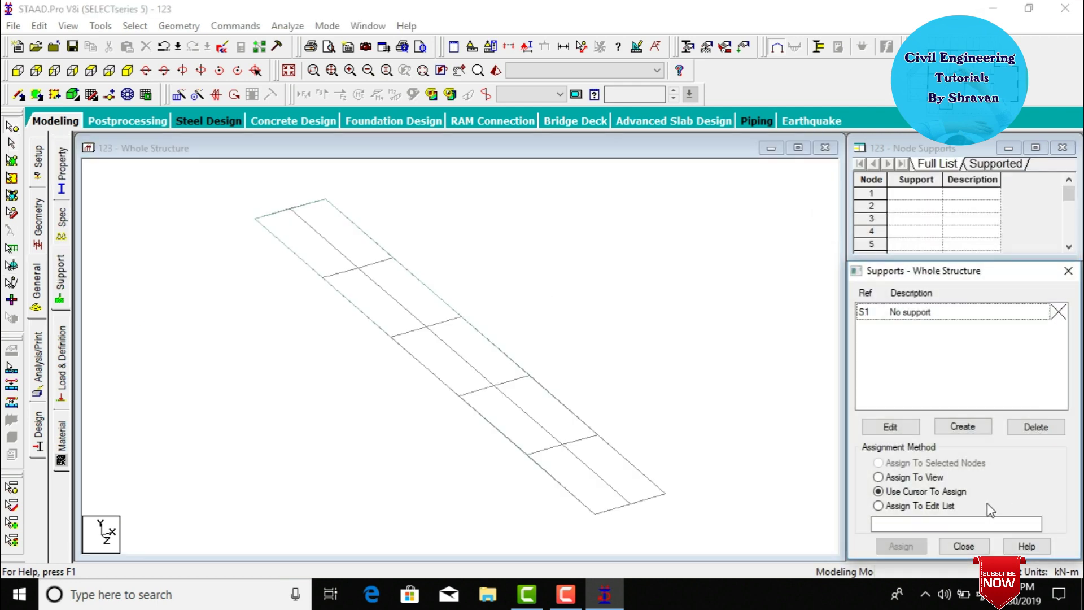
Create a Fixed support type, Support 2, and pick it for assigning
click(963, 427)
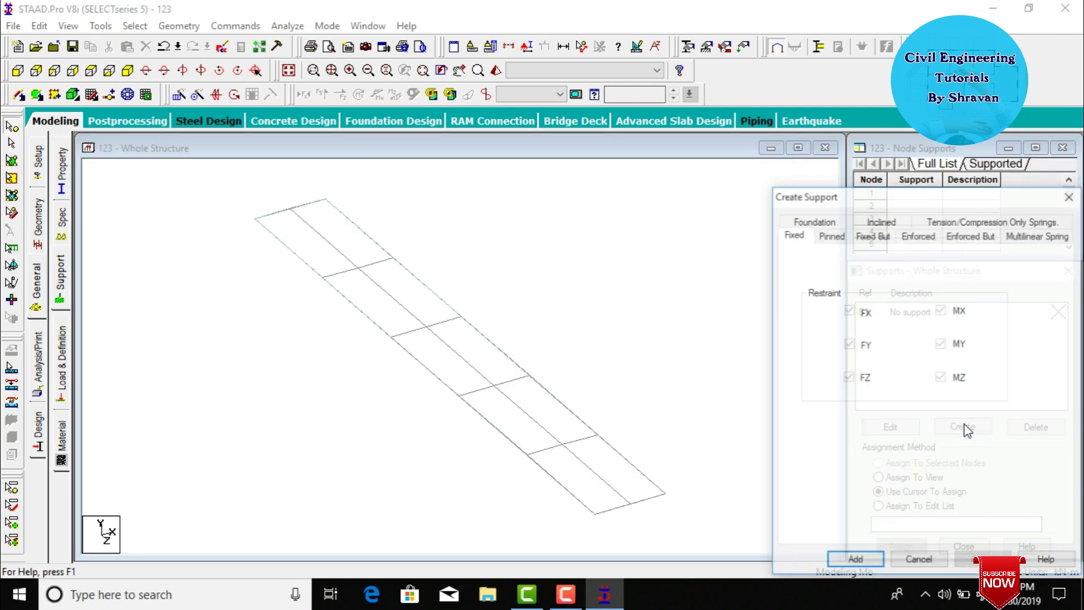
click(841, 565)
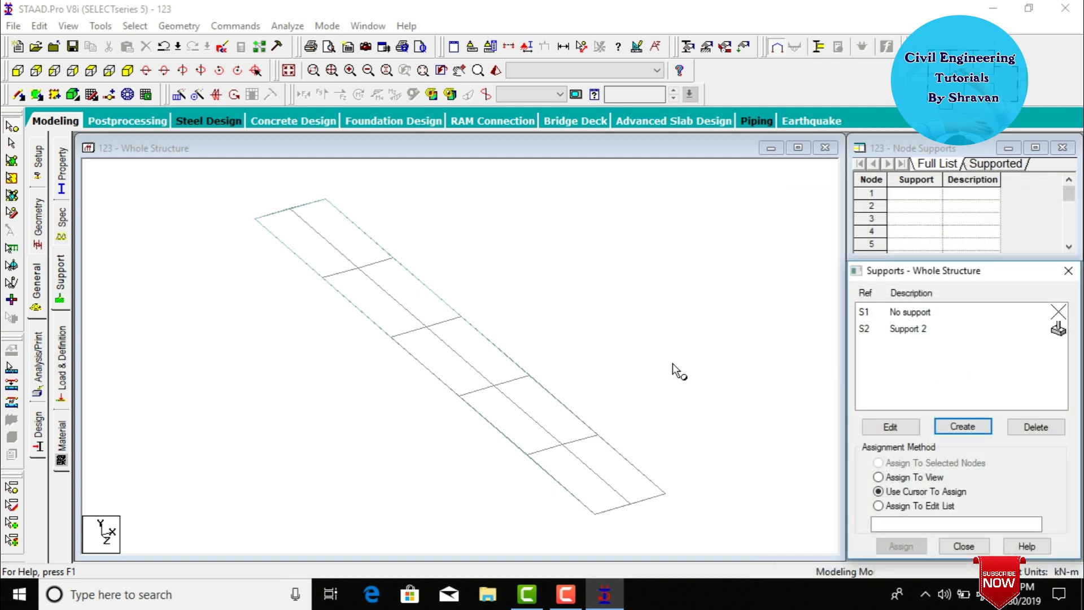
click(906, 330)
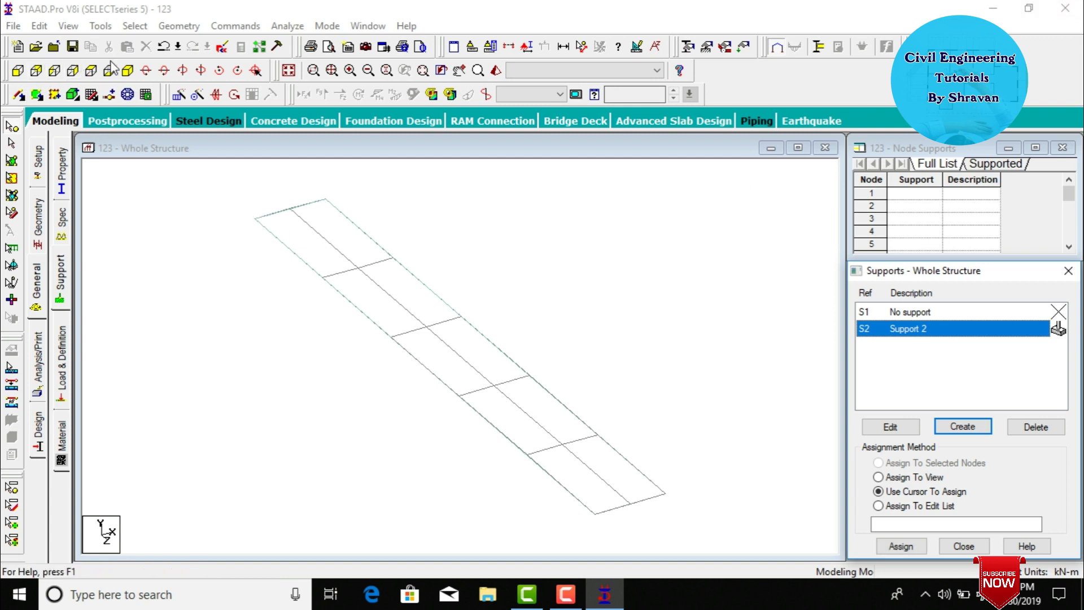
In plan view, assign Support 2 to end nodes 1–3 and 16–18
click(91, 70)
drag(404, 188, 562, 227)
ctrl+drag(402, 486, 576, 525)
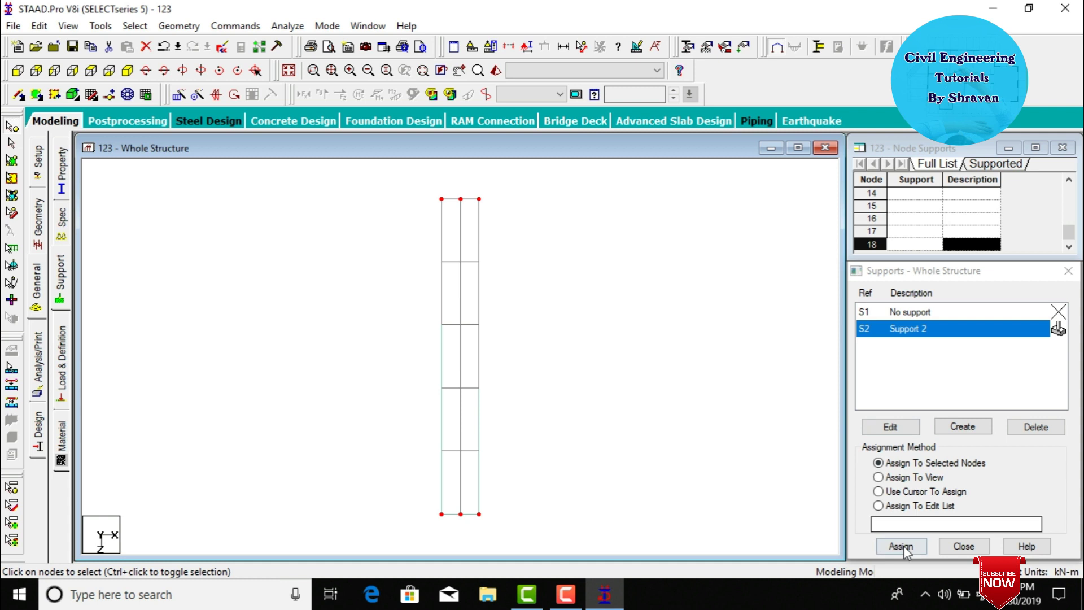
click(911, 465)
click(901, 546)
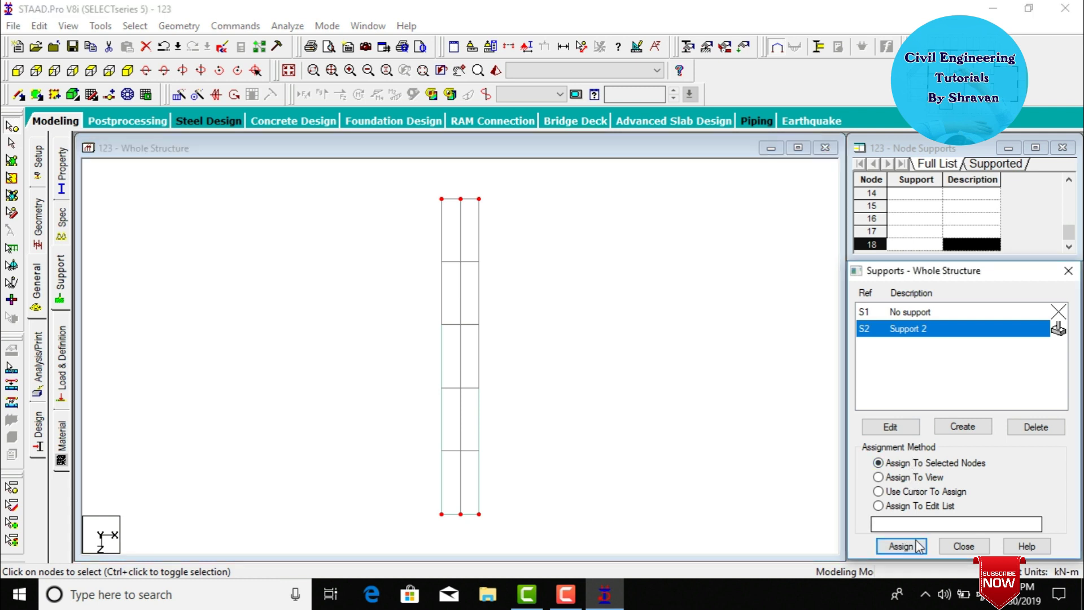
click(974, 453)
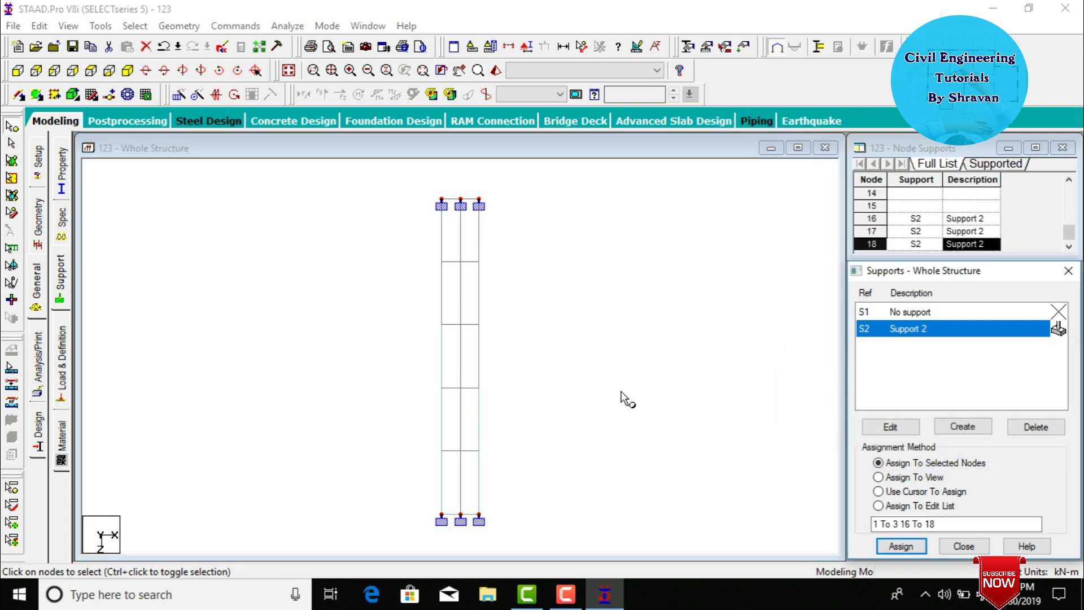
click(128, 72)
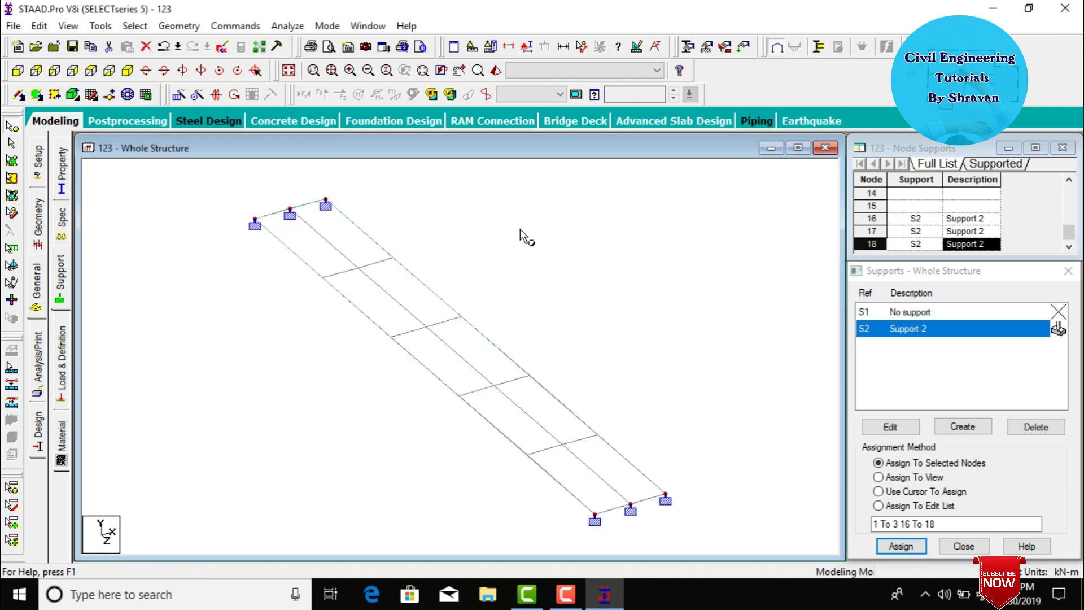
key(alt+u)
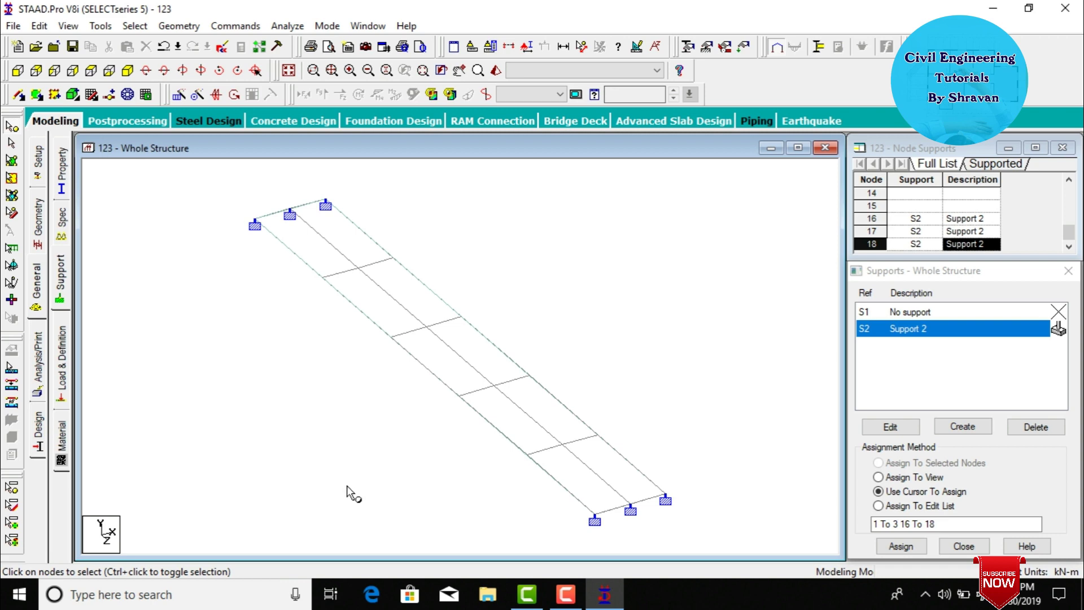
click(67, 374)
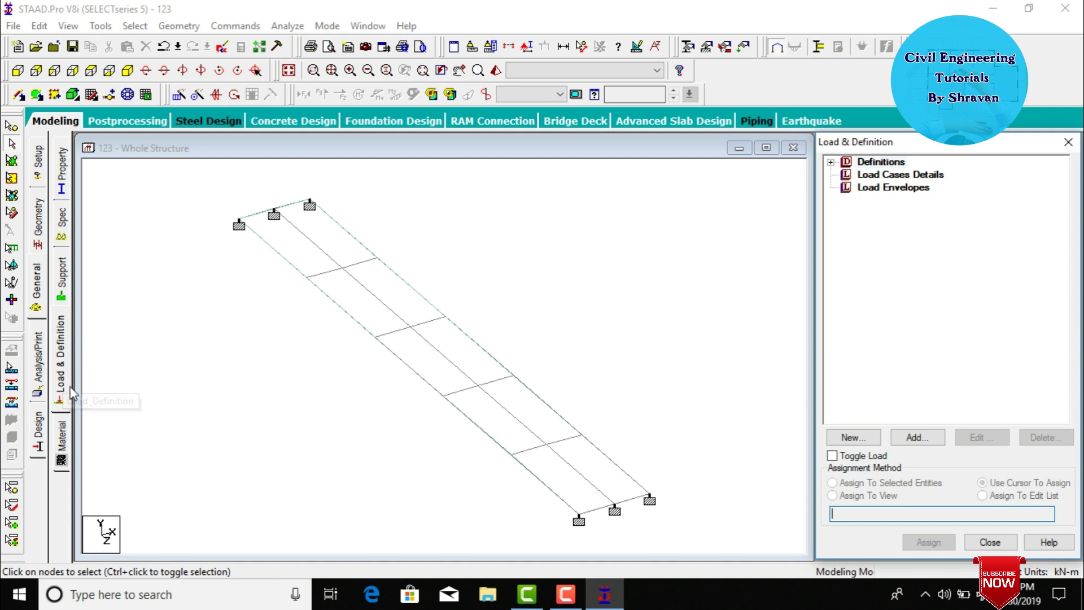
Begin a new entry under Vehicle Definitions in the load definitions
click(831, 163)
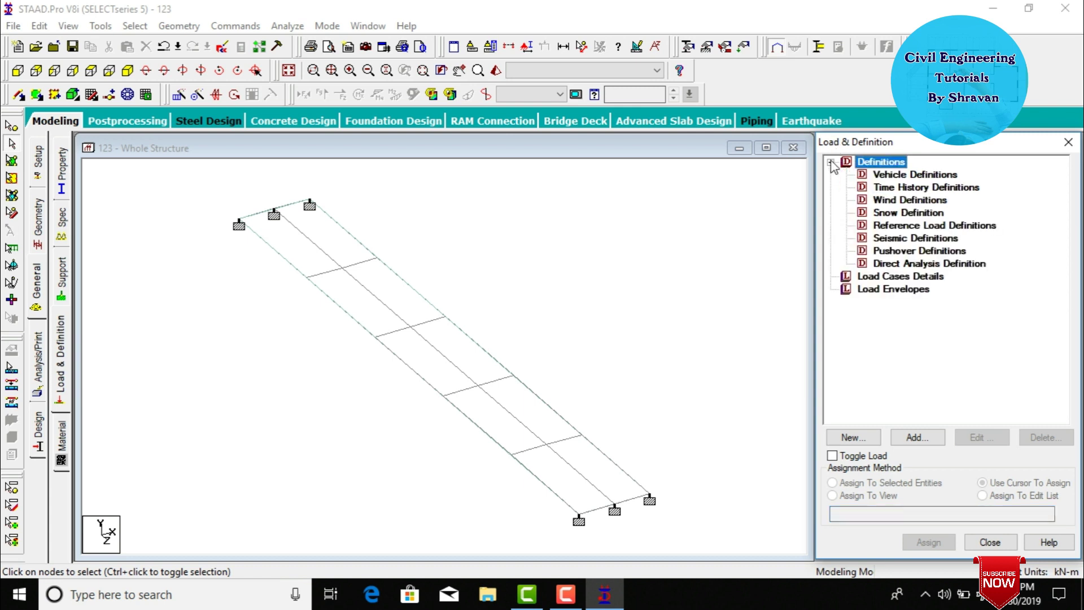
click(884, 176)
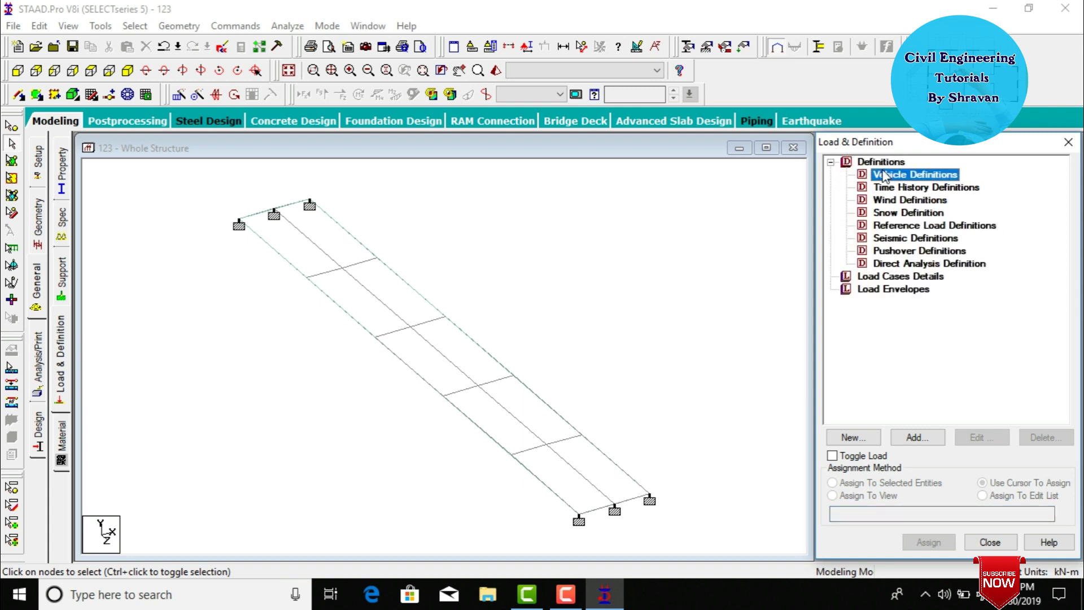
click(918, 437)
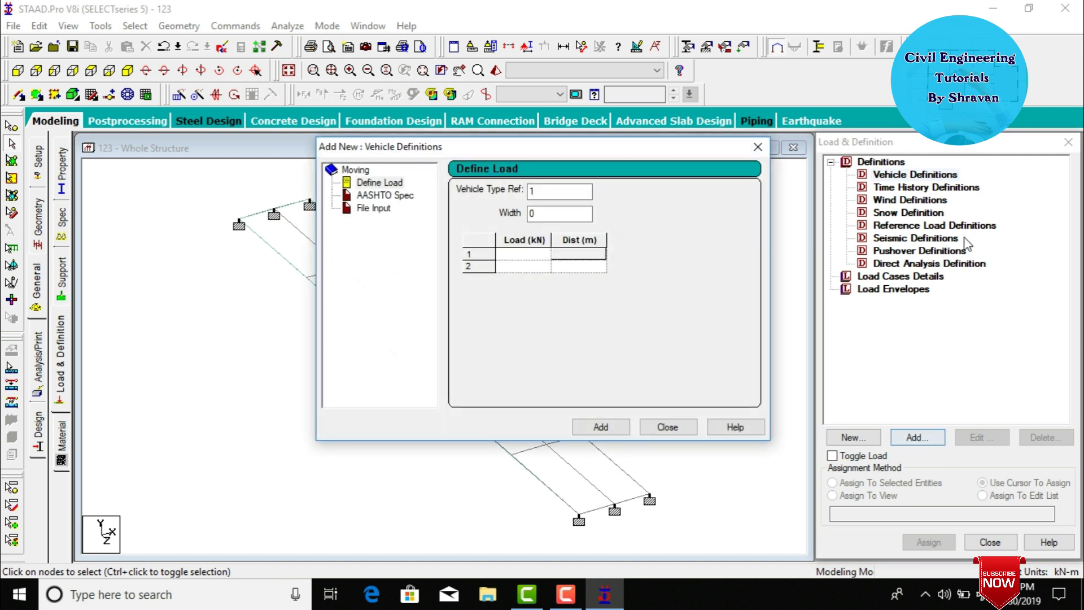
drag(458, 150, 489, 197)
Define vehicle type 1 with axle loads 100, 100, 50 kN spaced 3 and 1.5 m
click(549, 305)
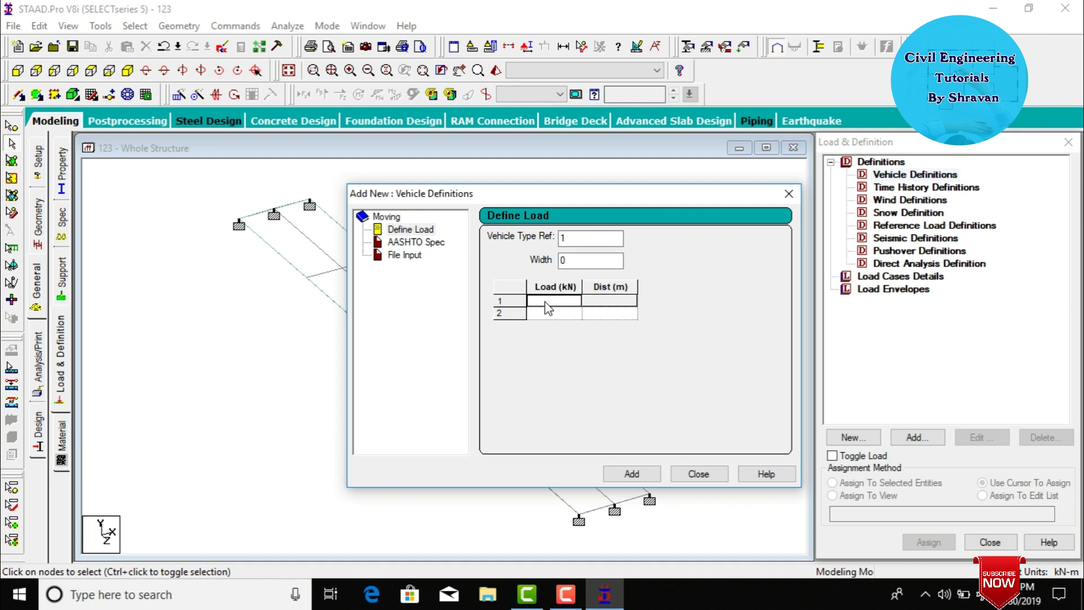
text(100)
click(550, 311)
text(1)
click(602, 318)
text(3)
key(Tab)
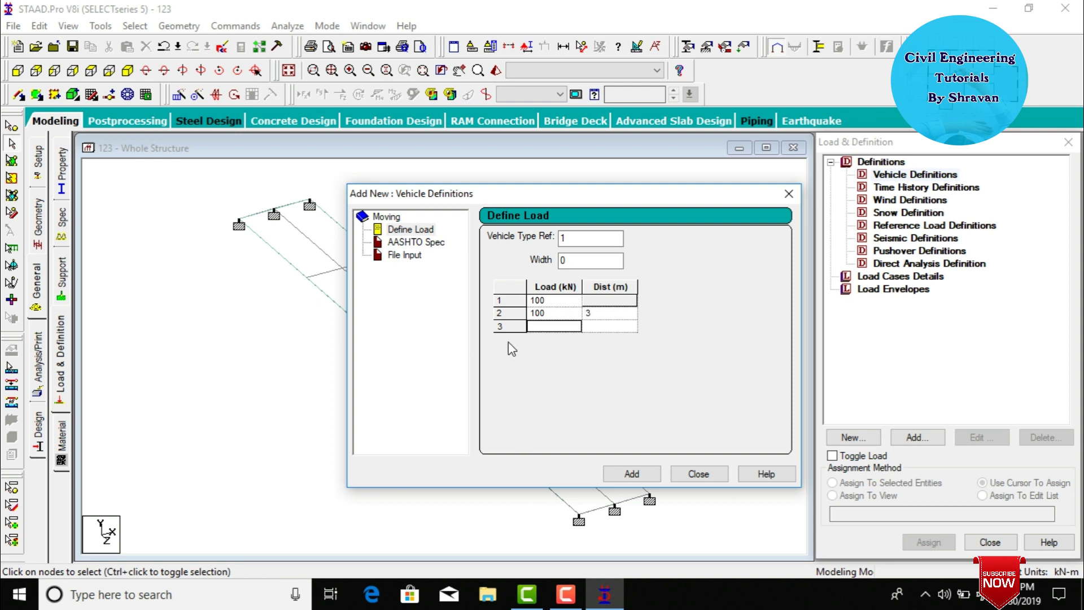
text(50)
key(Tab)
text(1.5)
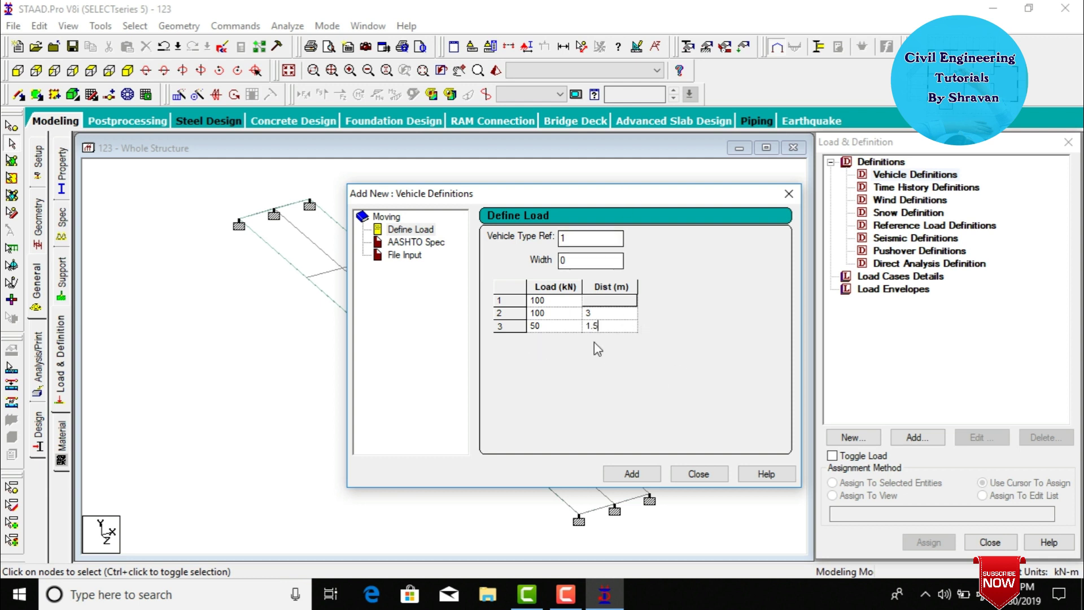
click(626, 476)
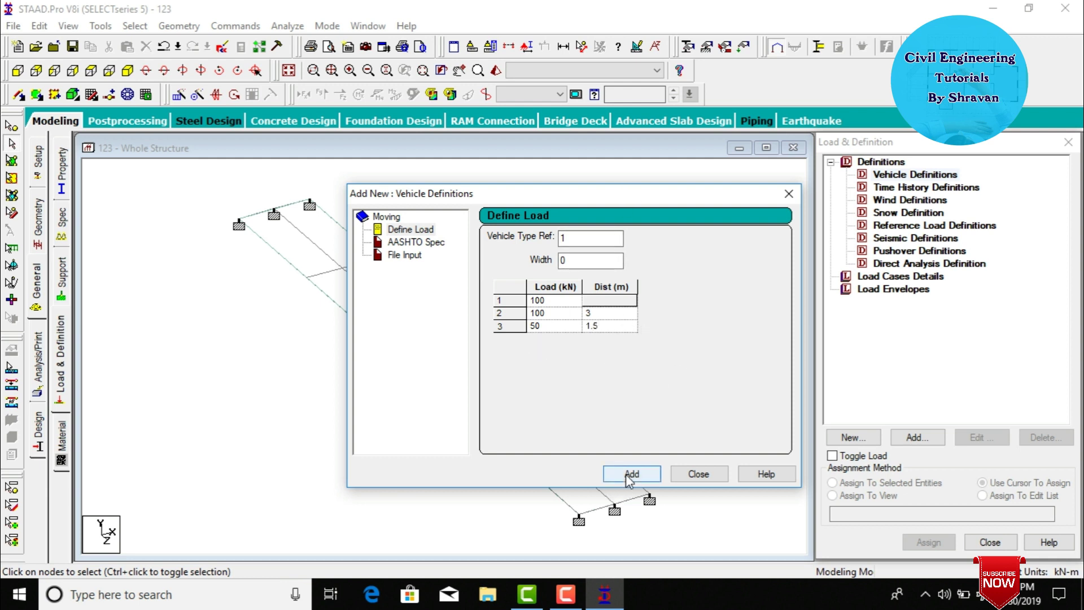
click(700, 474)
Review the vehicle type 1 entry, then start a new primary load case under Load Case Details
click(904, 192)
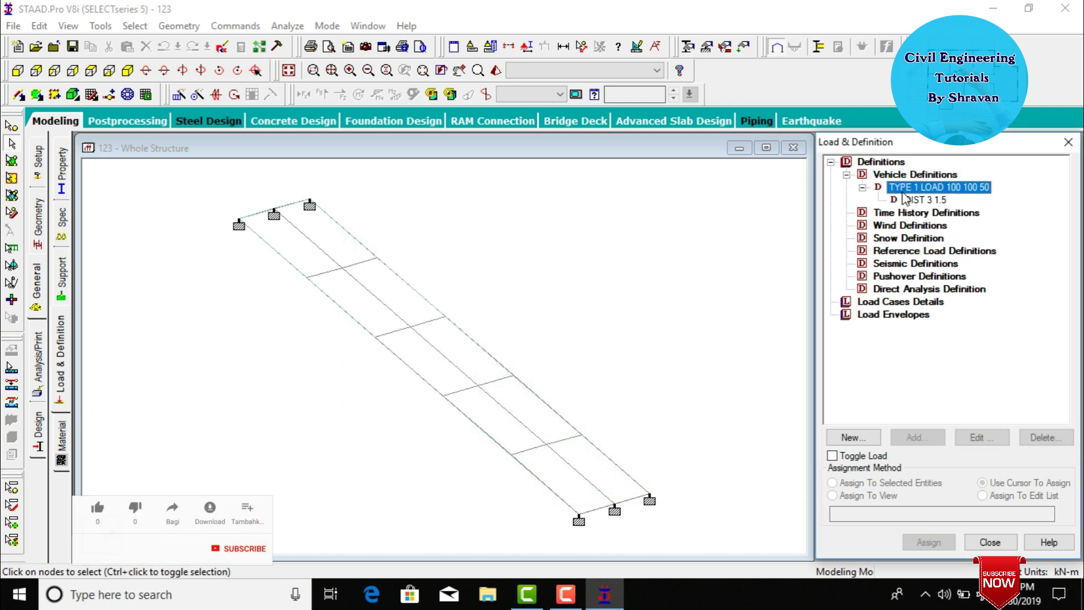
click(904, 197)
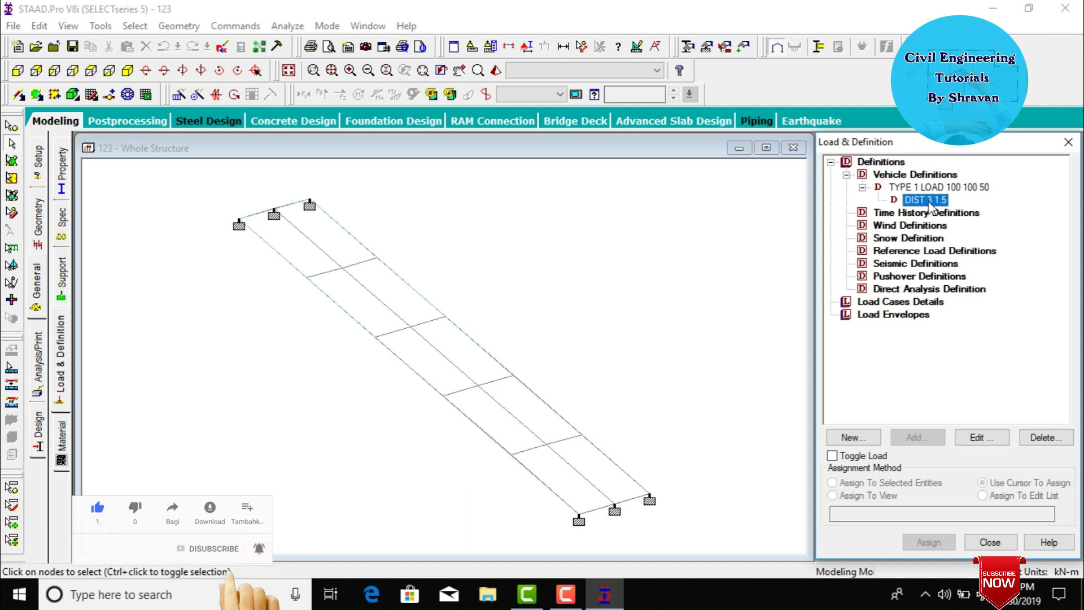
click(892, 305)
click(918, 437)
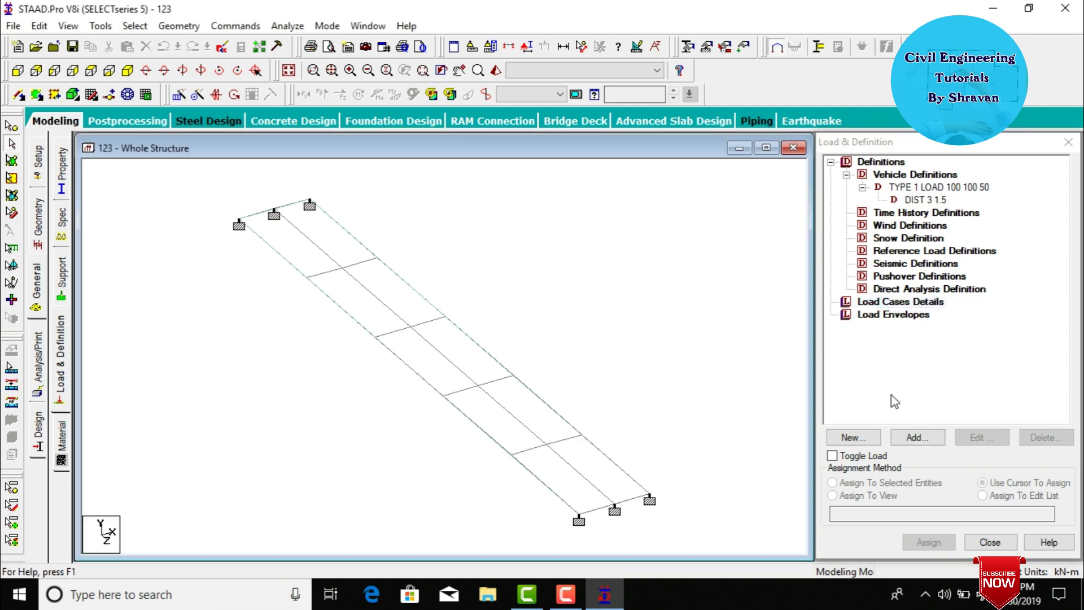
click(918, 437)
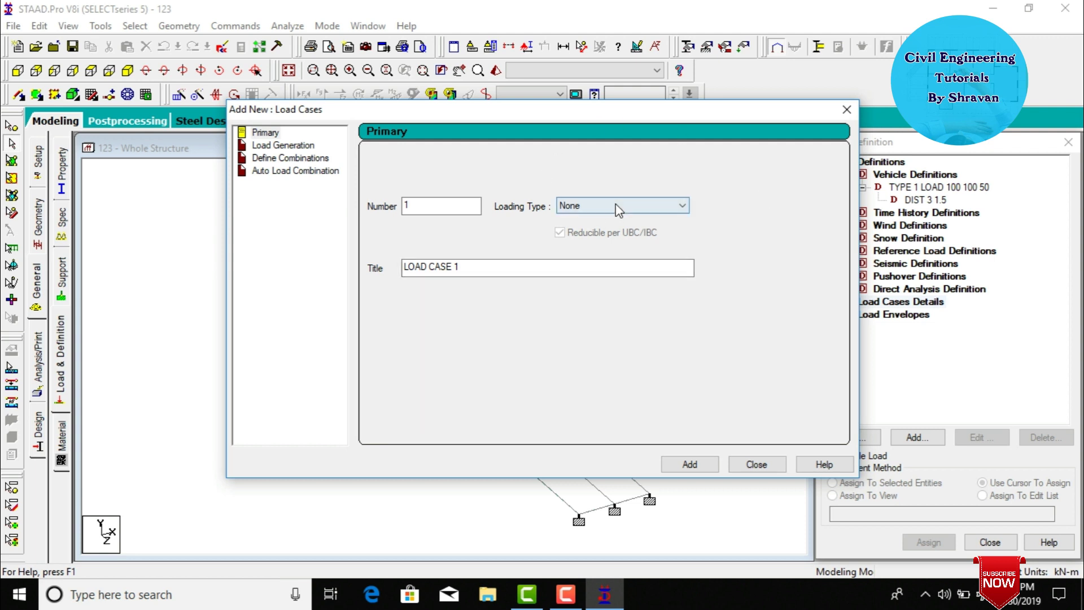
Create primary load case 1 of type Dead, titled DL
click(616, 207)
click(616, 223)
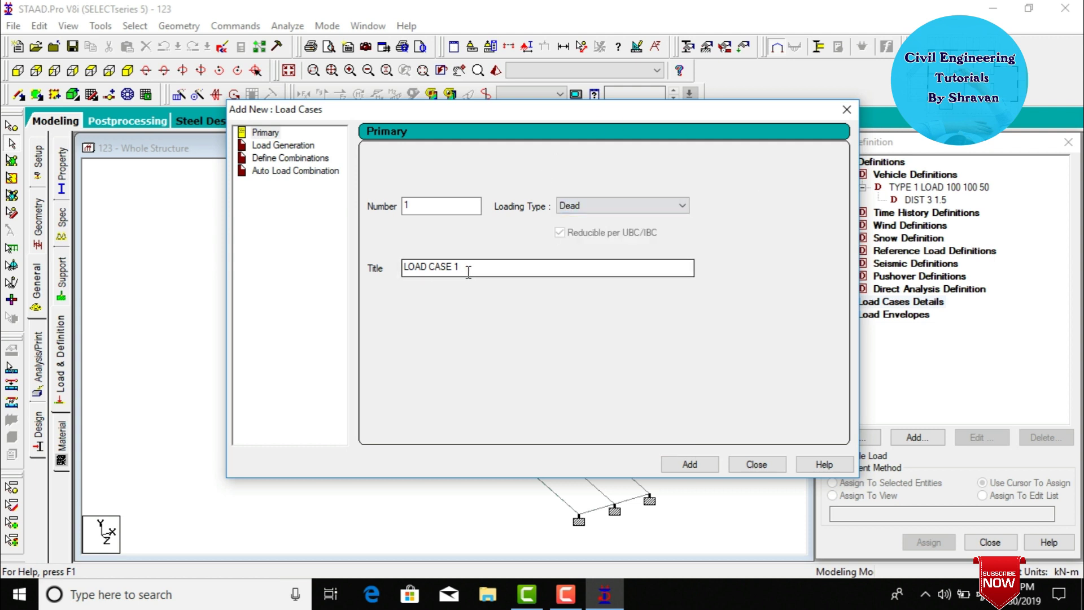
drag(469, 272, 284, 272)
text(DL)
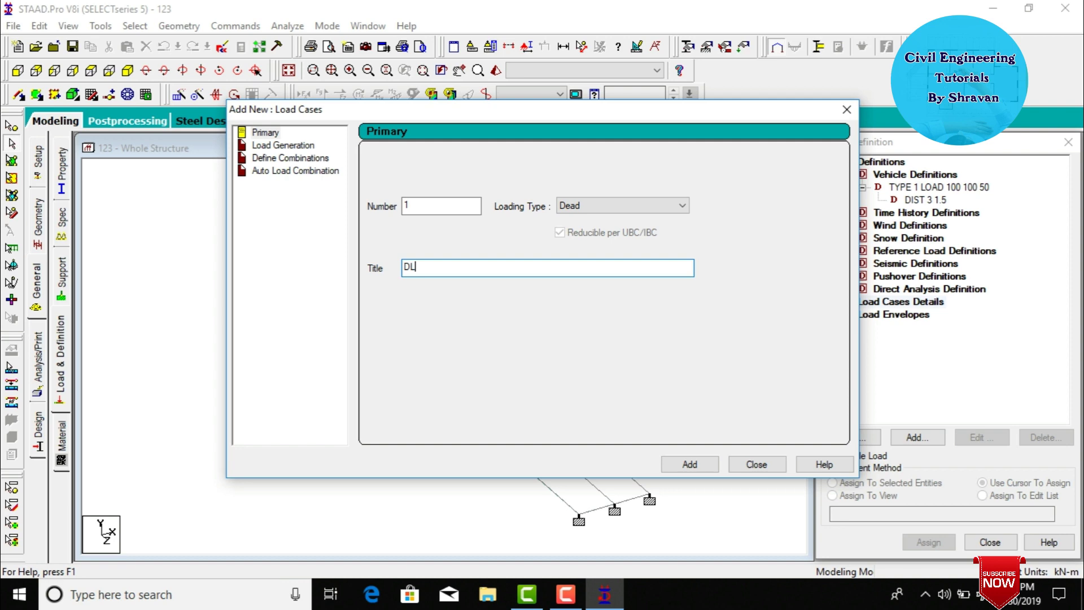
key(Return)
key(Escape)
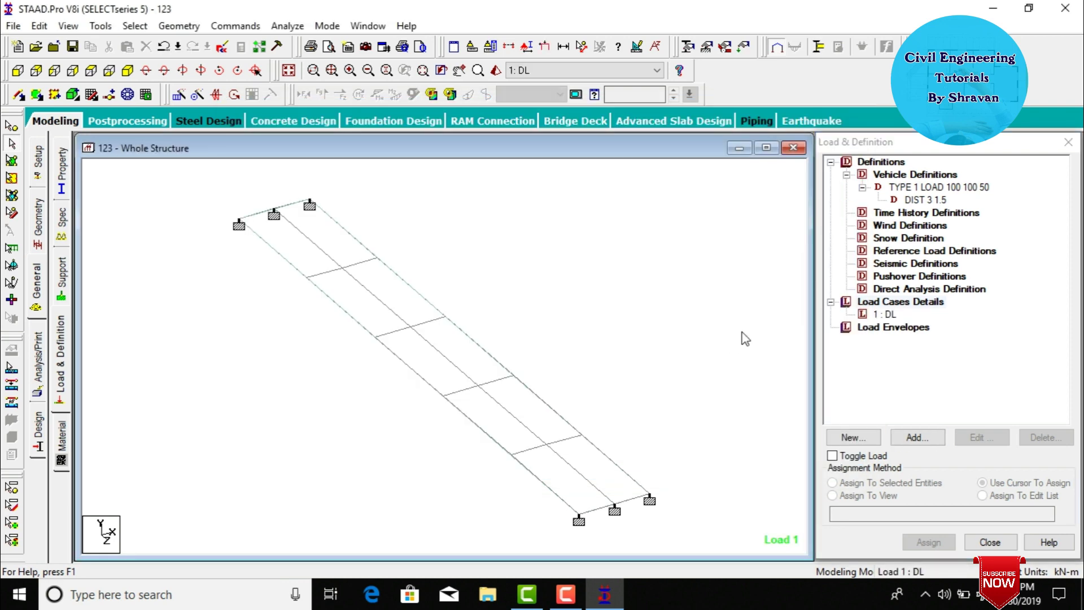
Add a selfweight load with Y factor -1 to load case DL
click(887, 314)
click(921, 438)
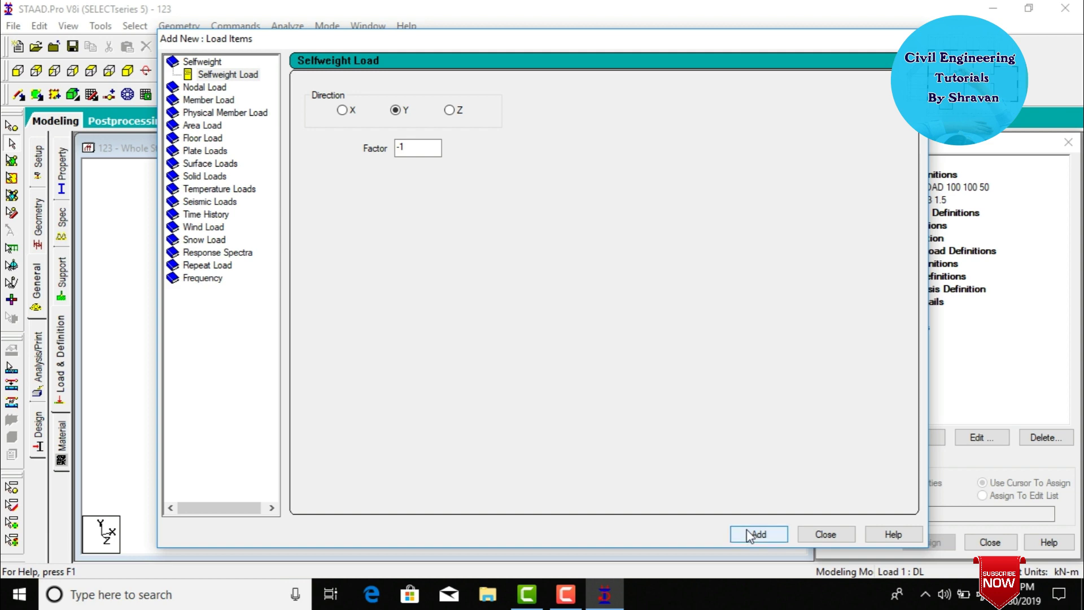
click(751, 534)
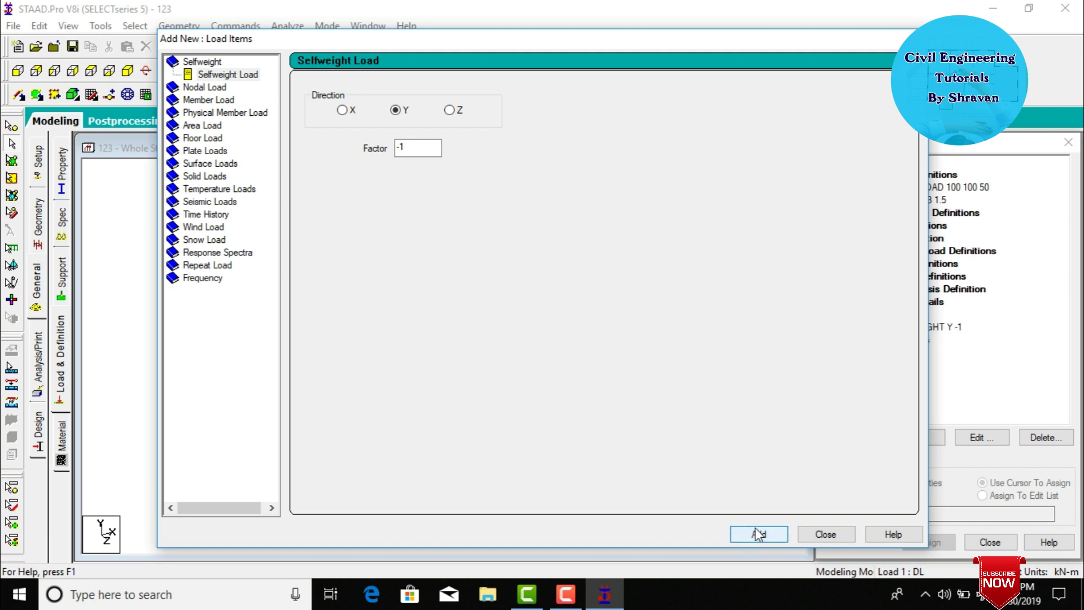
click(825, 533)
Assign the selfweight Y -1 load to all members 1 to 28 in view
click(918, 327)
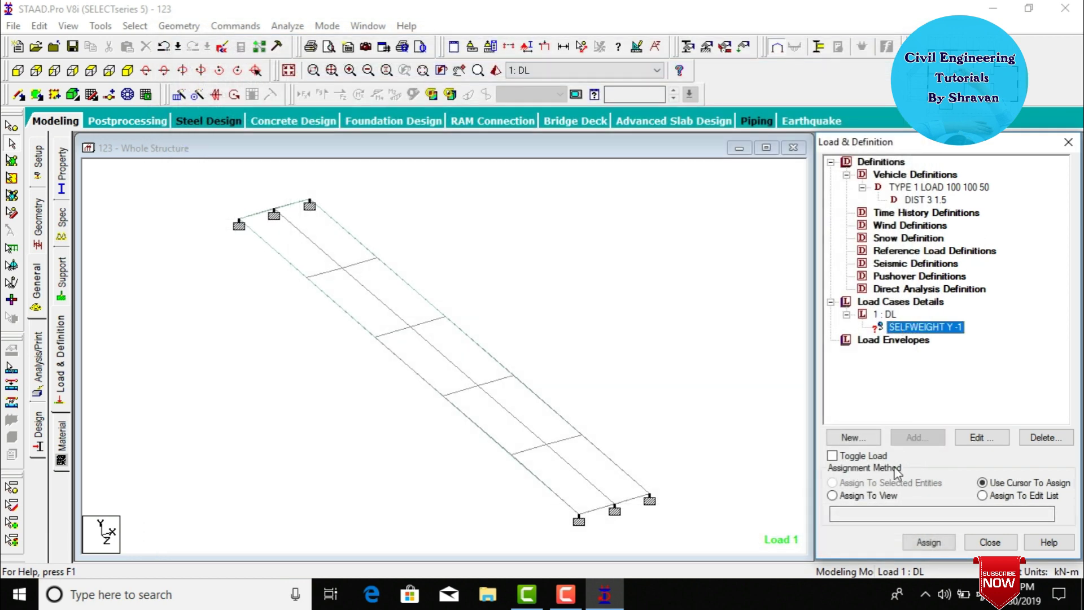
click(881, 496)
click(919, 543)
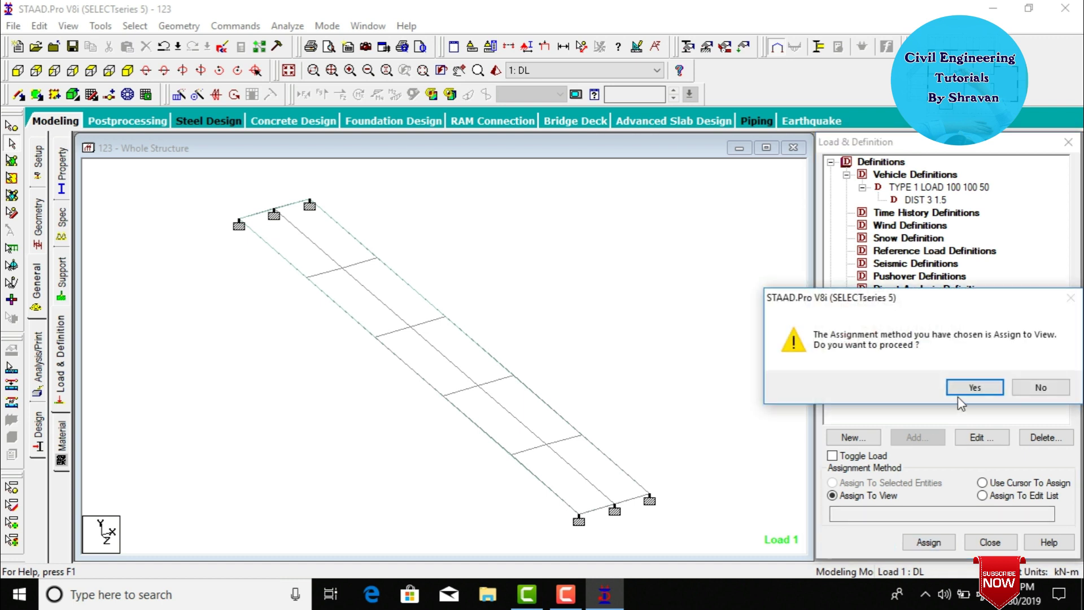
click(970, 385)
click(624, 342)
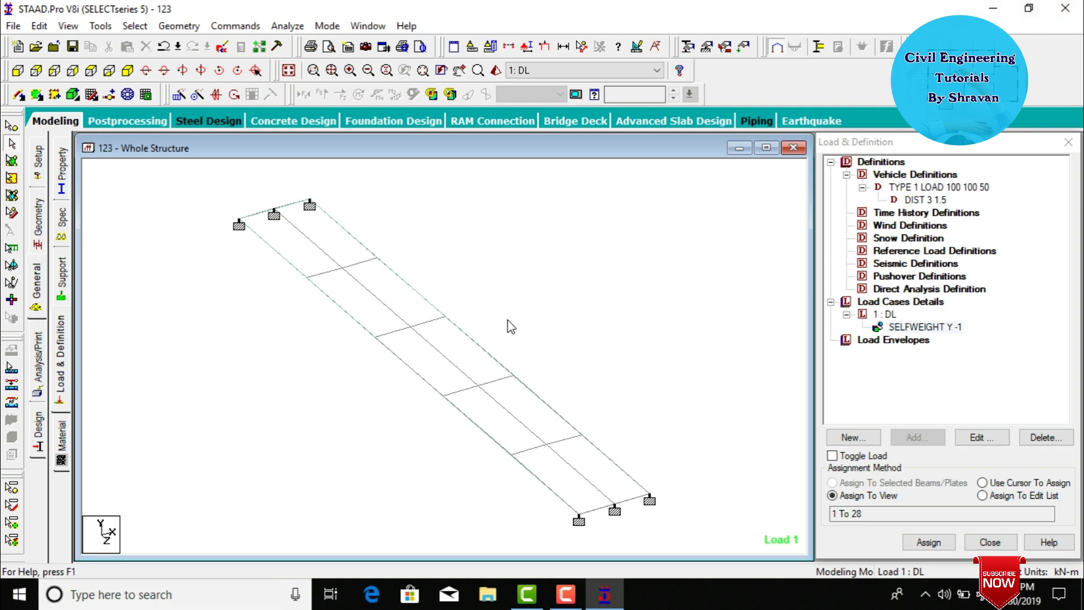
Add a load generation of 10 loads, creating cases 2 to 11, and select them
click(897, 301)
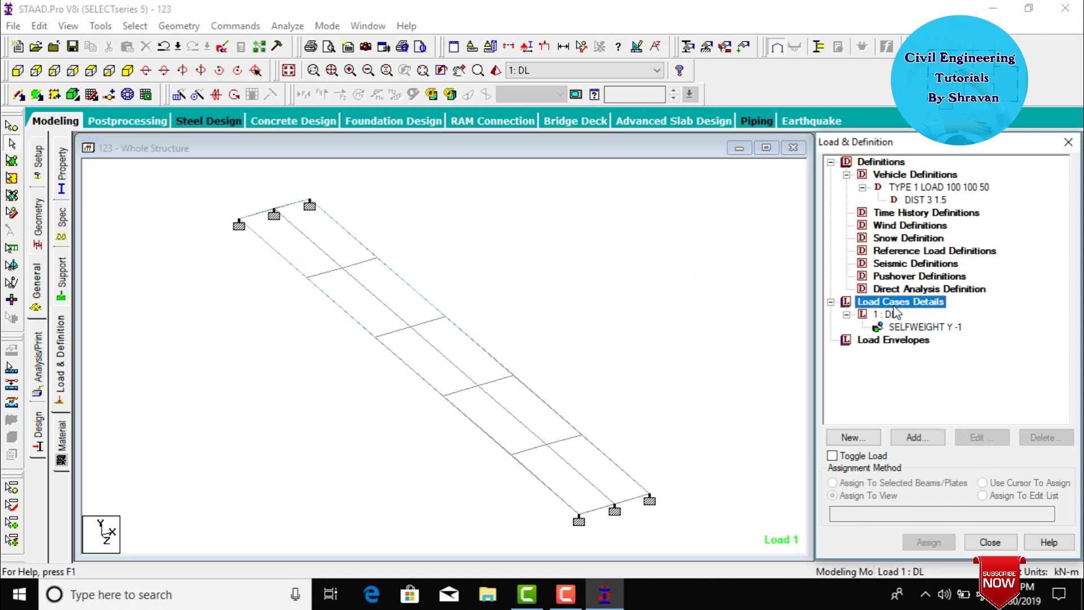
click(917, 439)
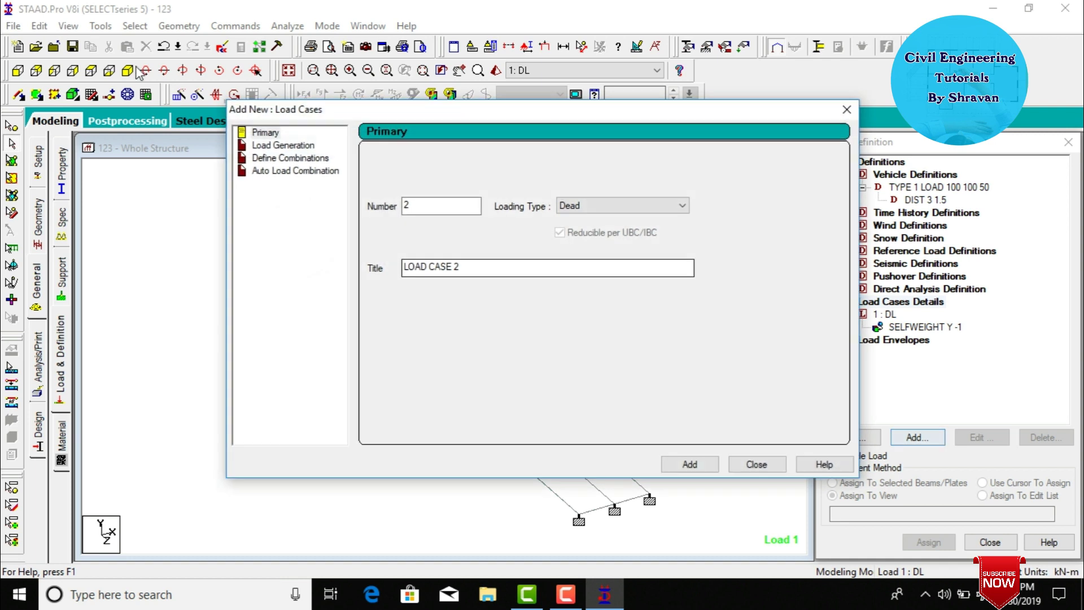
click(264, 148)
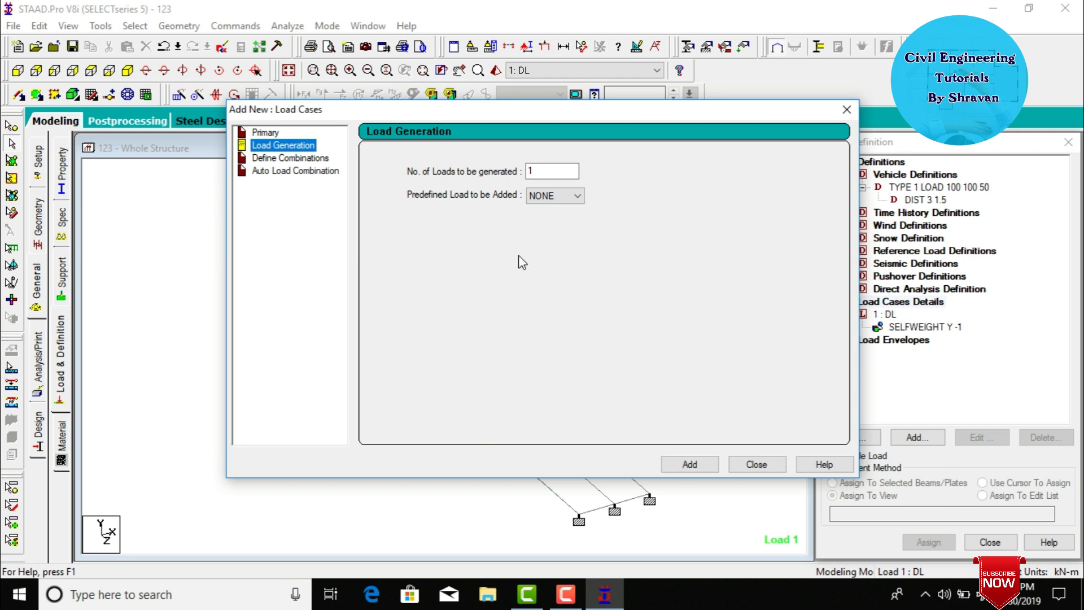
click(557, 170)
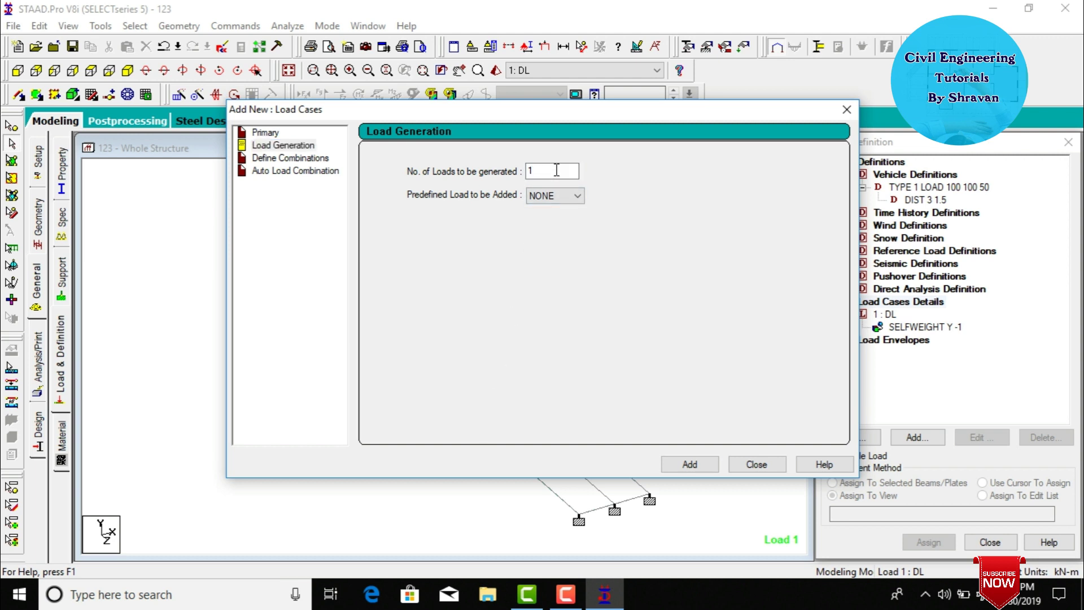
click(676, 465)
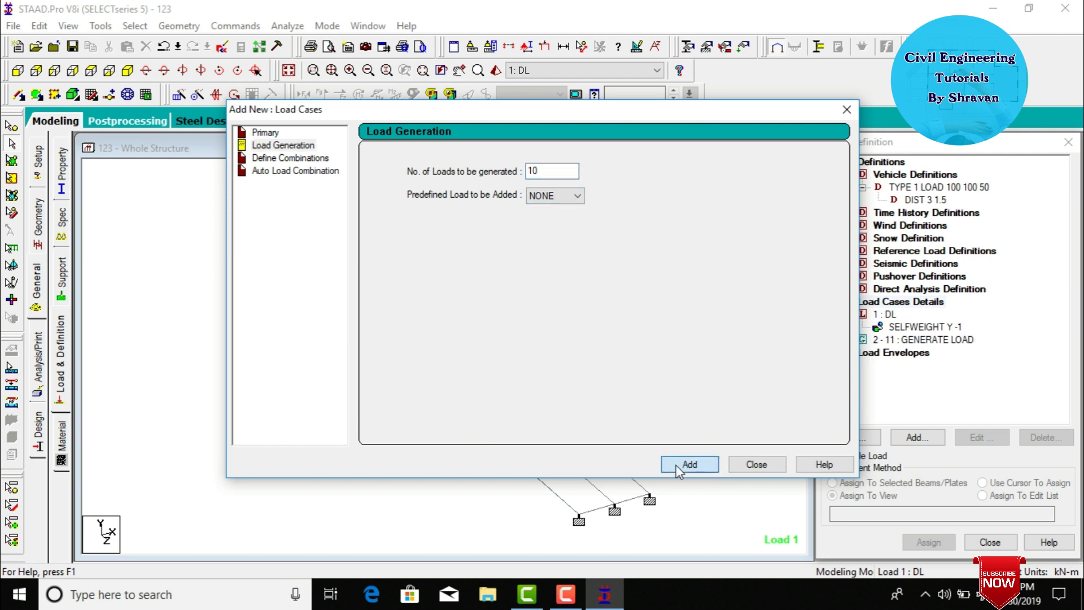
click(751, 465)
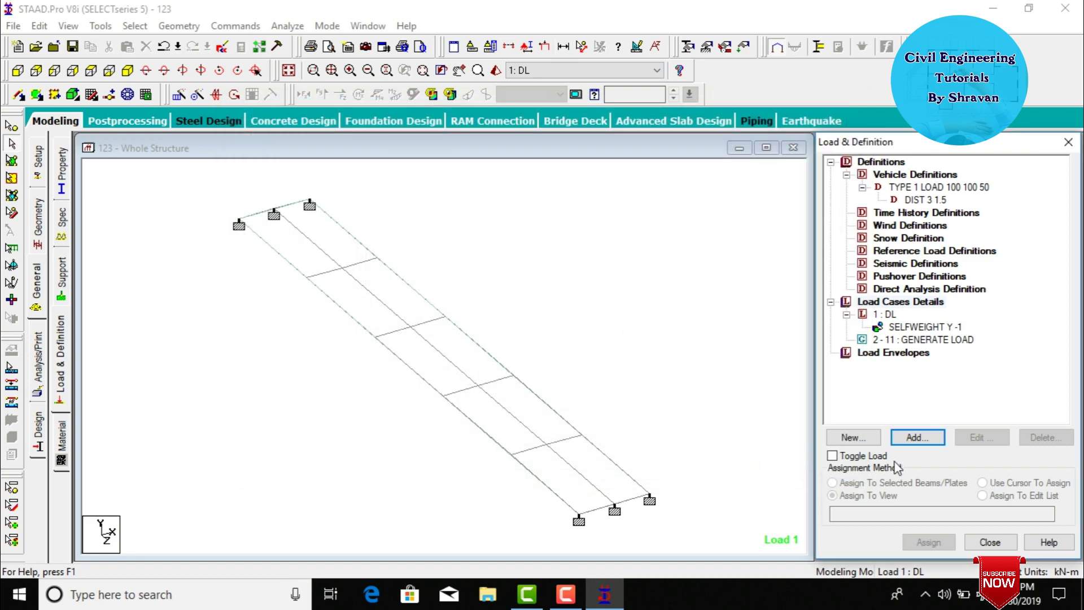
click(927, 342)
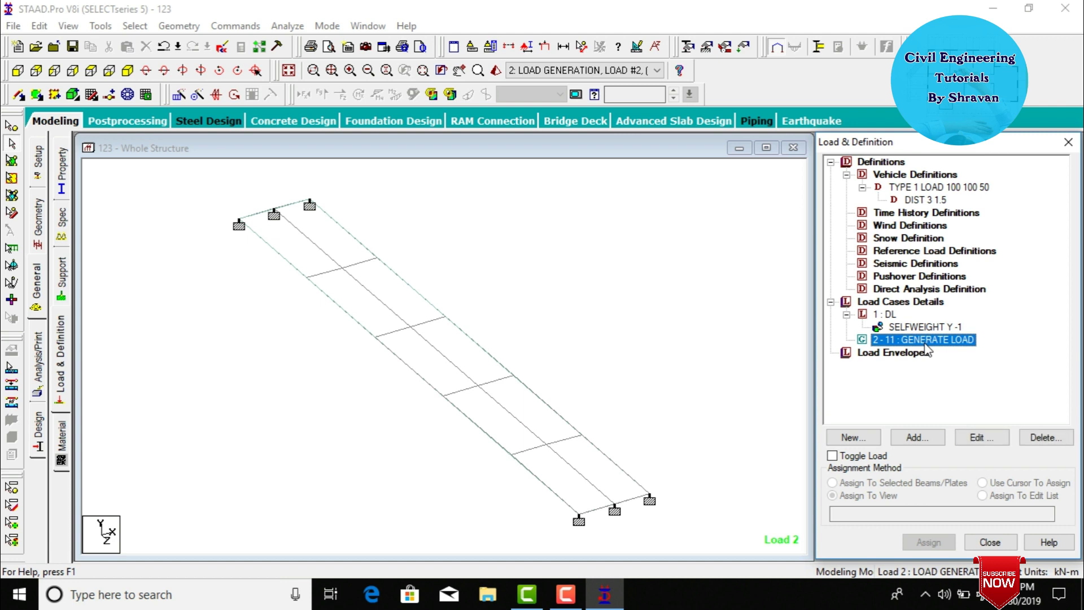
Place vehicle TYPE 1 on the generated cases at x = 3 with a z increment of 5
click(918, 438)
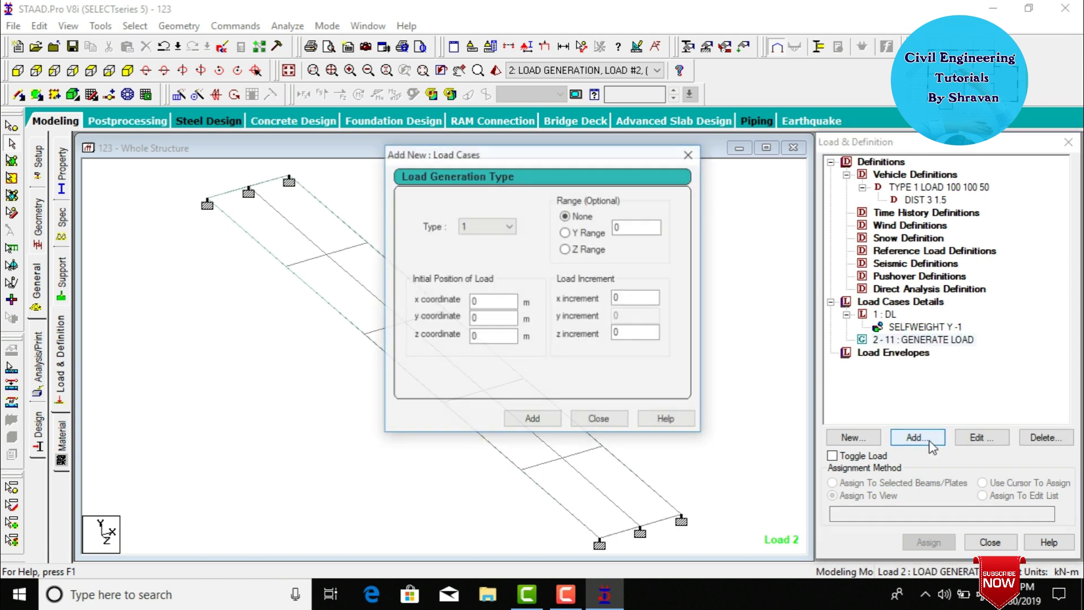
drag(445, 158, 611, 116)
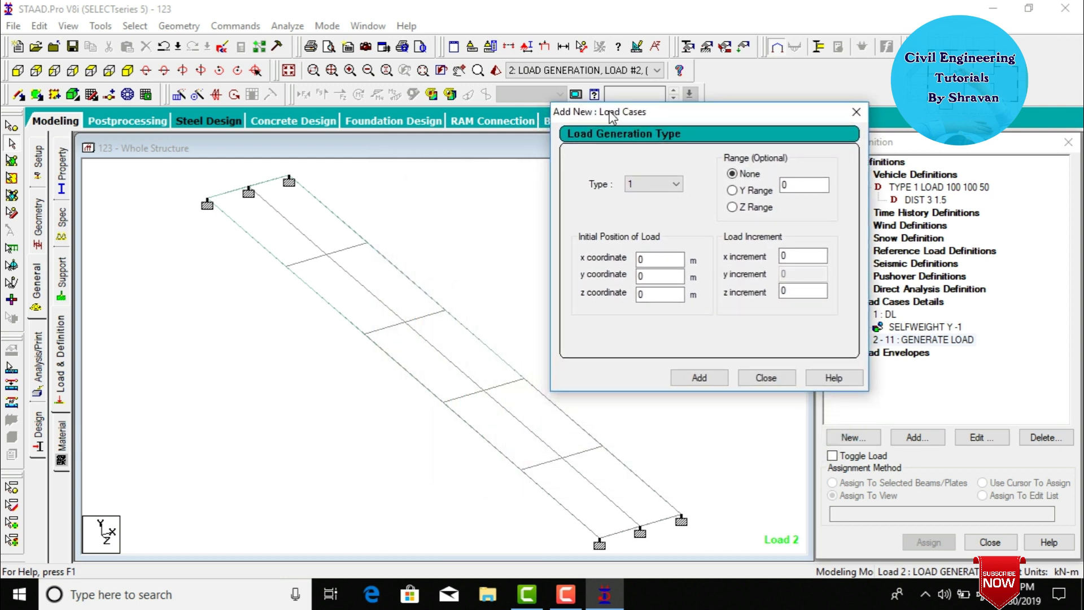
click(647, 258)
text(3)
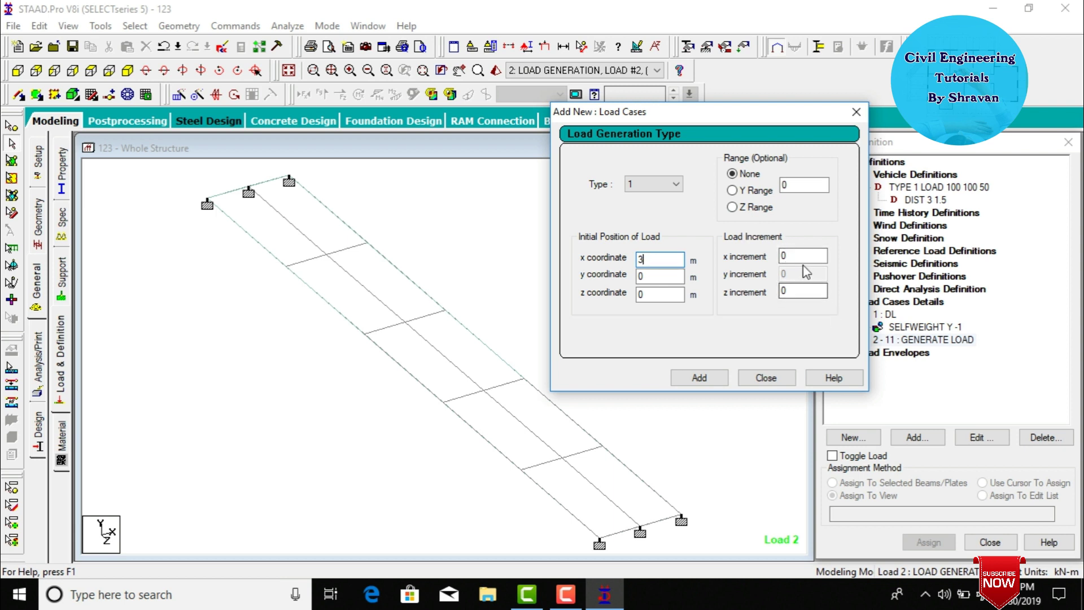
double_click(801, 290)
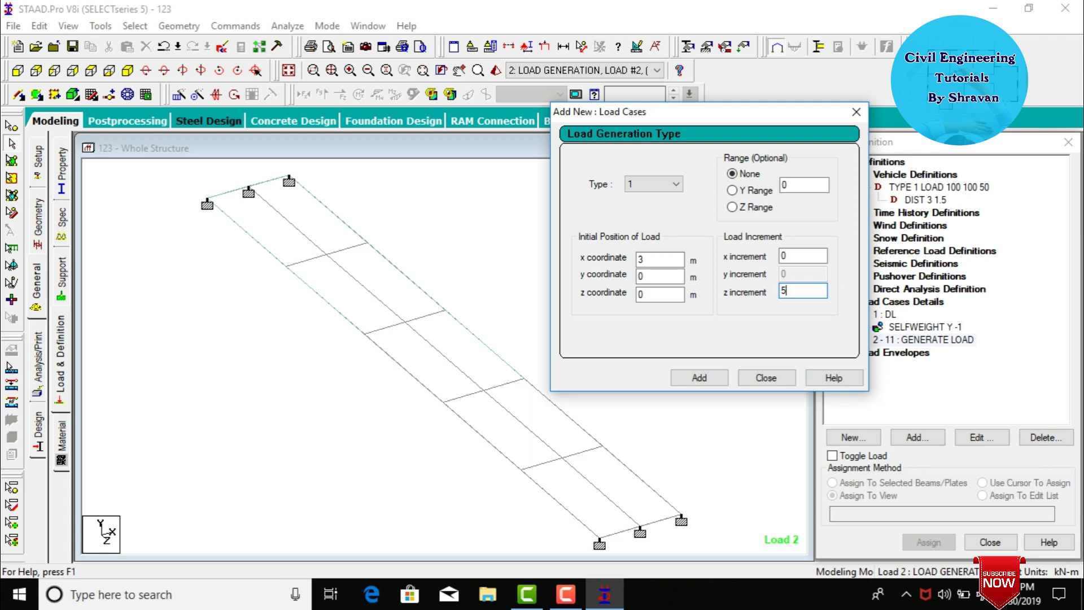
click(706, 387)
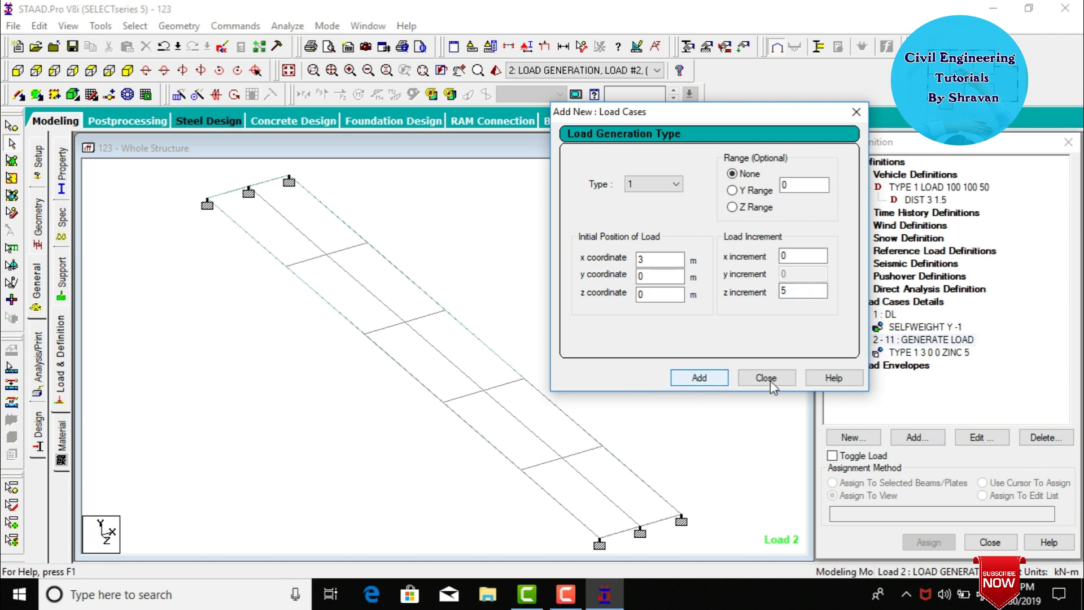
click(774, 383)
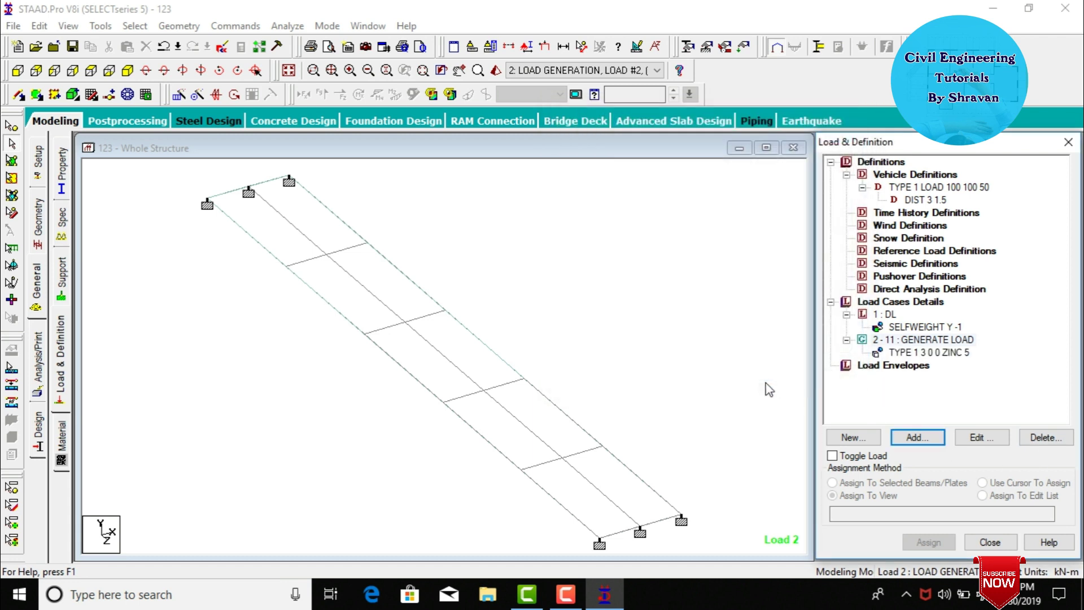
click(927, 353)
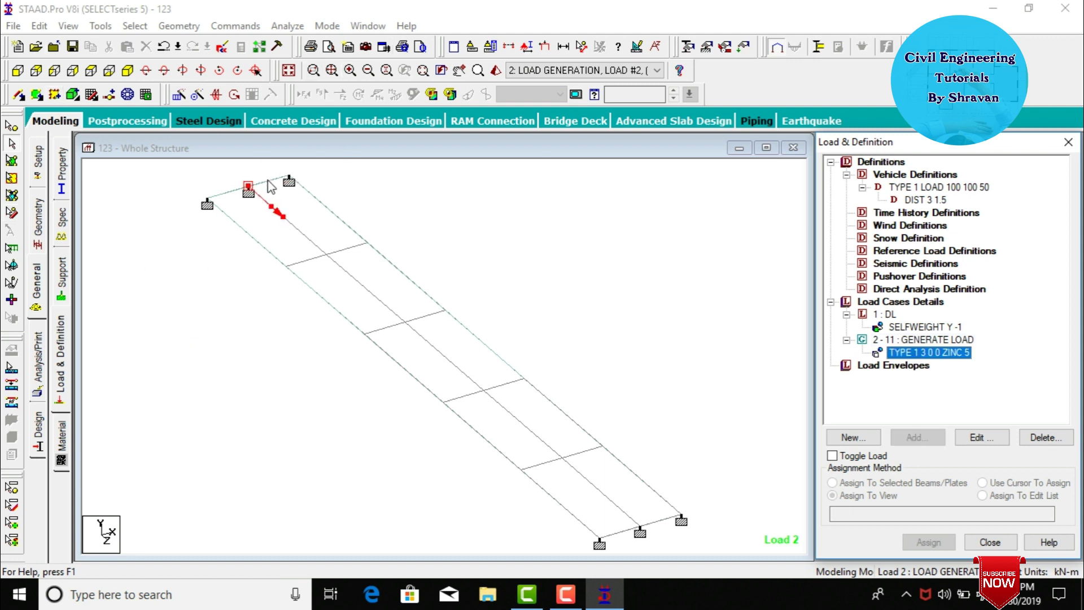
click(252, 174)
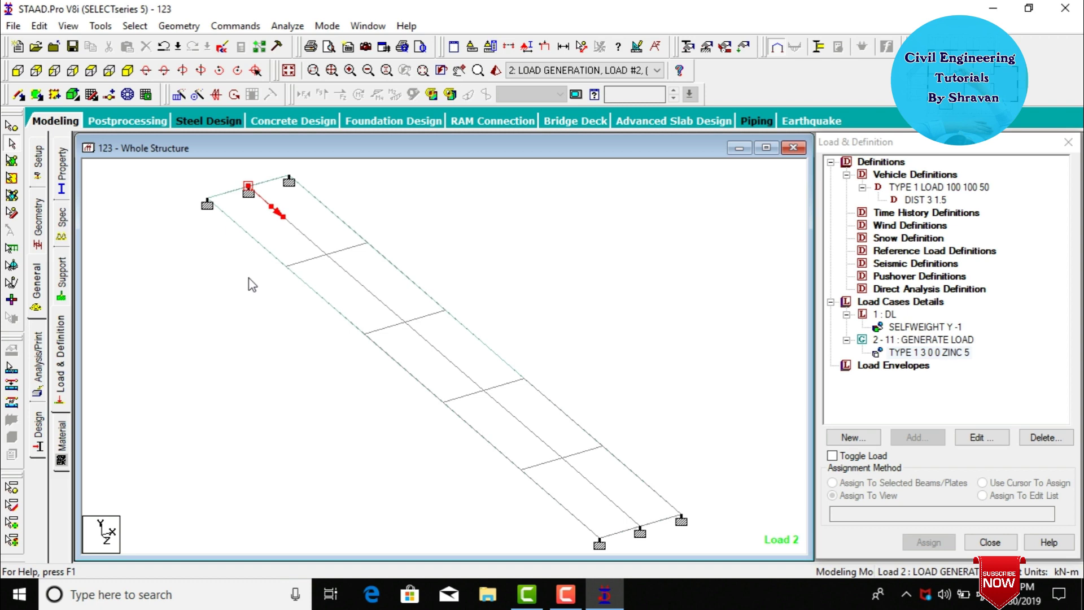
Decline assigning CONCRETE to the whole view and bring up the Perform Analysis commands
click(63, 433)
click(905, 357)
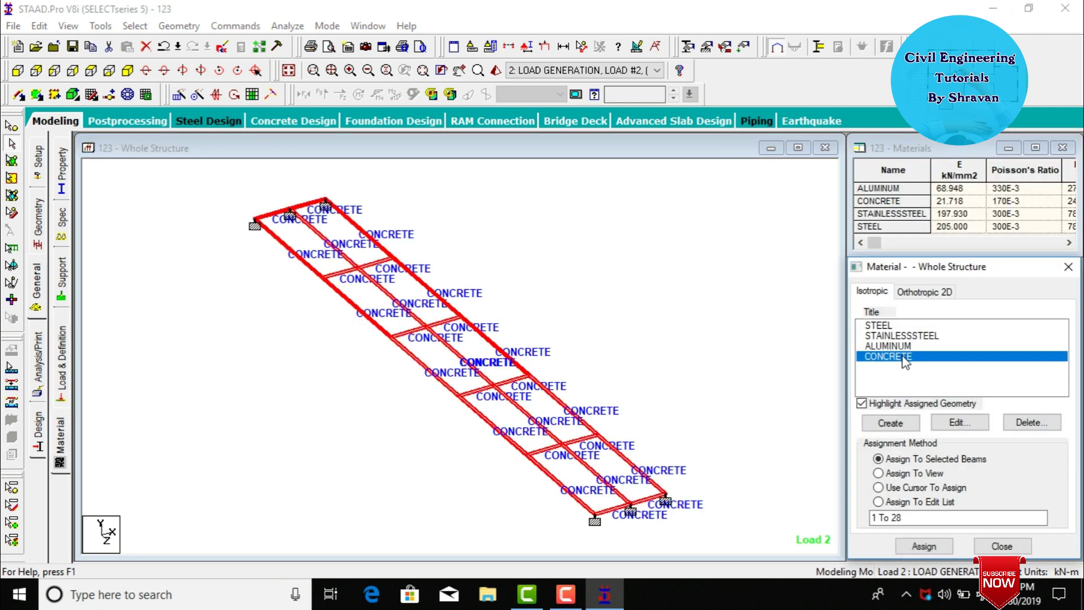
click(898, 474)
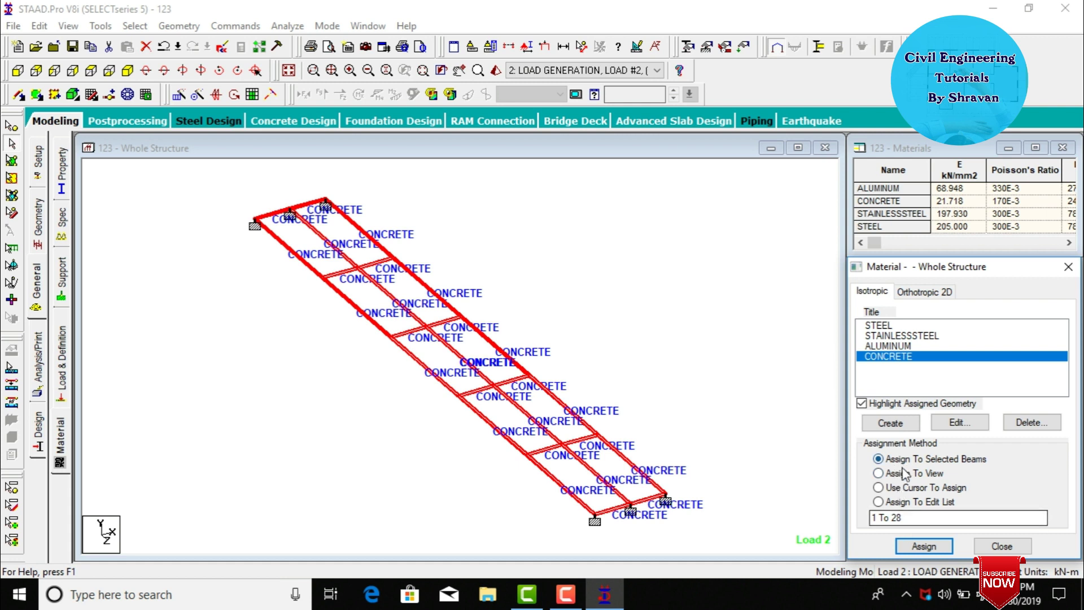
click(911, 545)
click(965, 446)
click(515, 283)
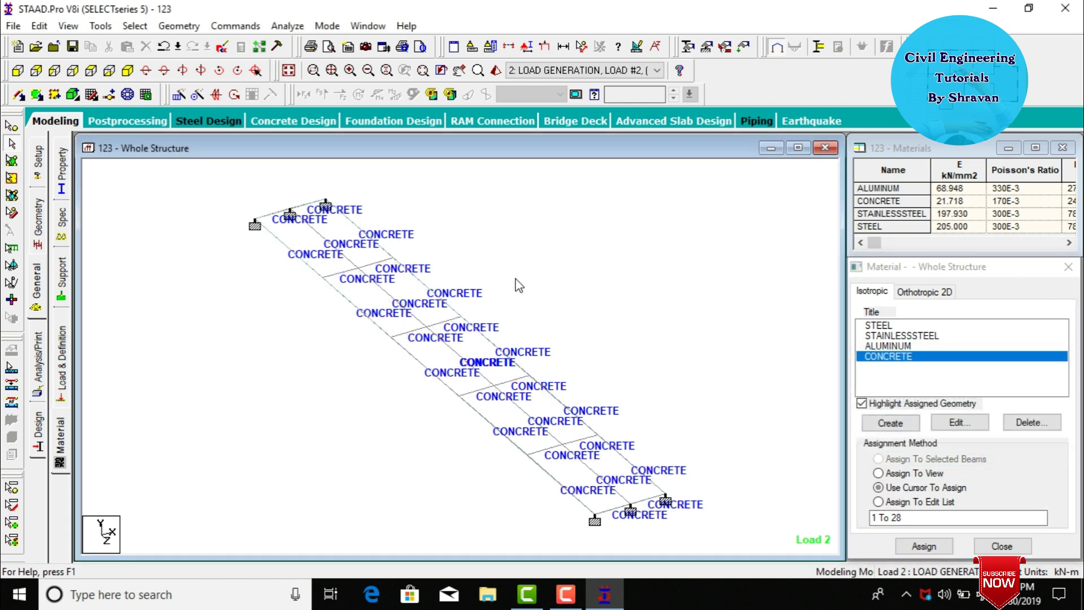
click(37, 362)
Add PERFORM ANALYSIS, save 123.std and run it to 0 errors and 0 warnings
click(485, 466)
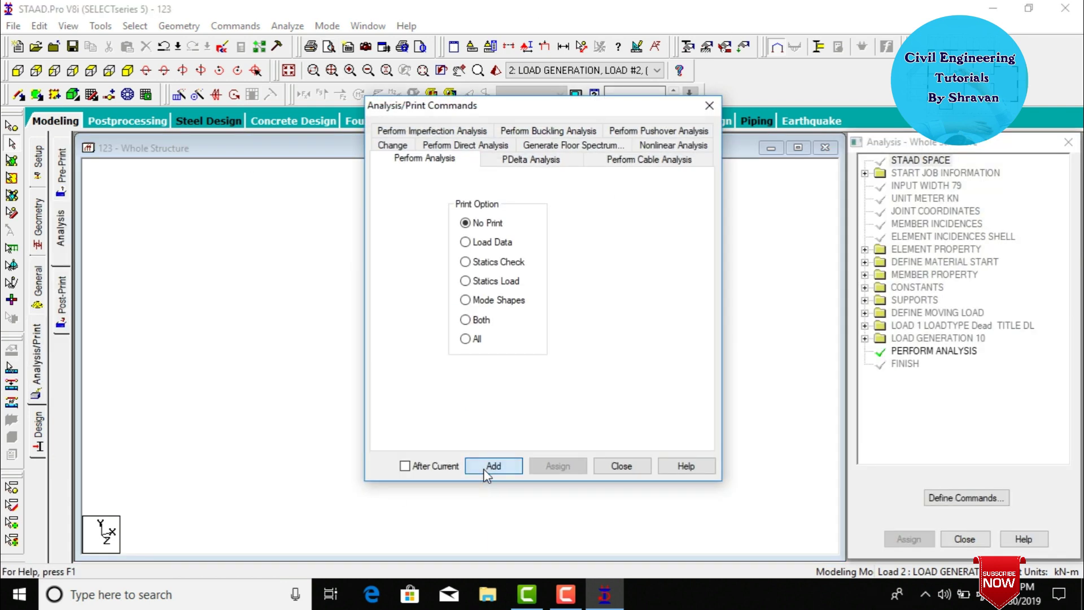
click(611, 466)
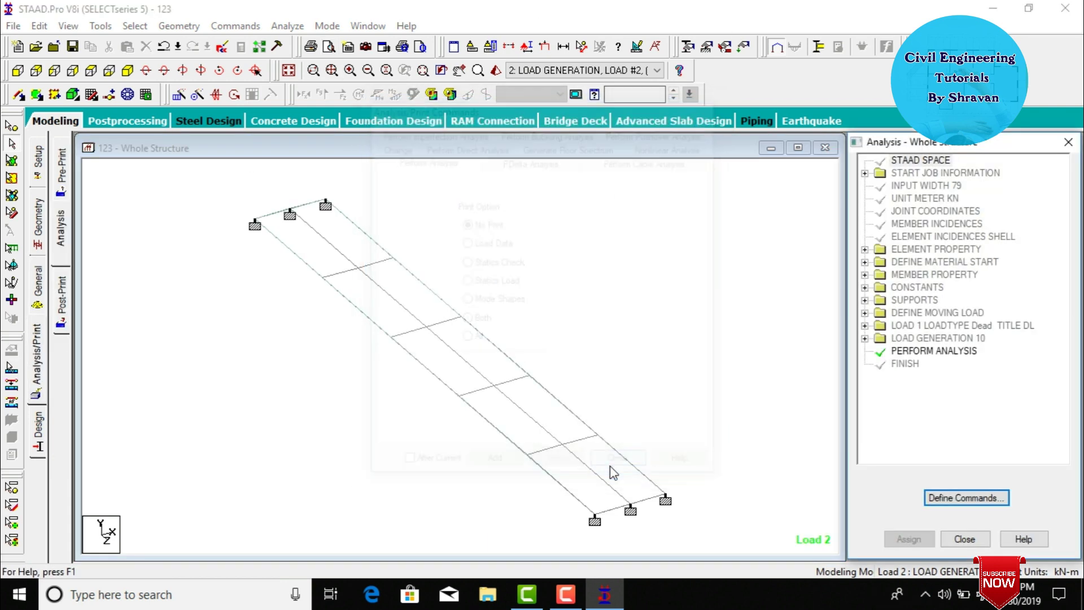
click(285, 26)
click(316, 44)
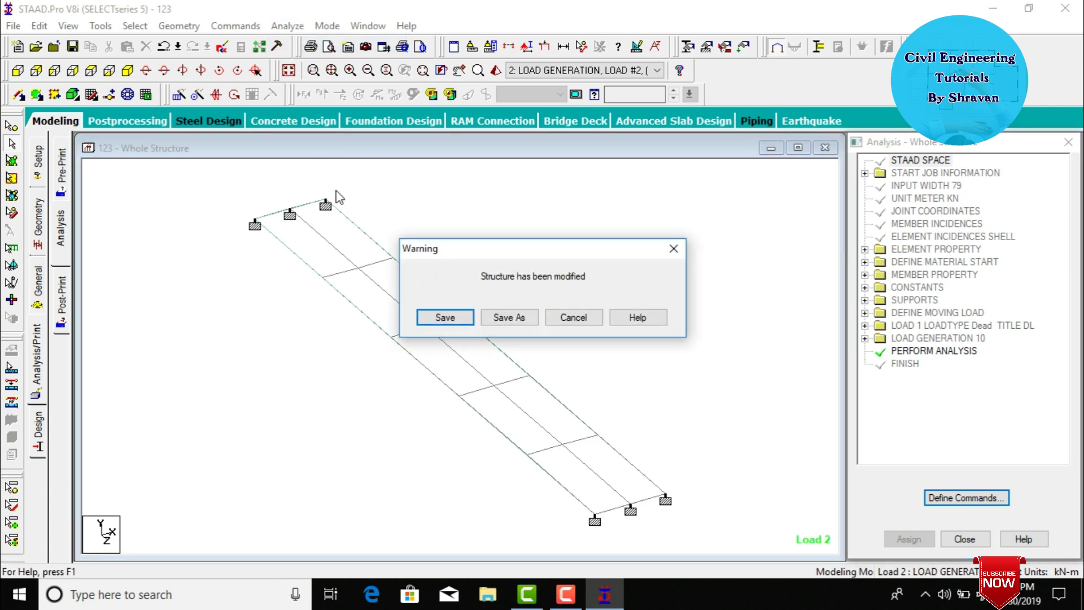
click(440, 318)
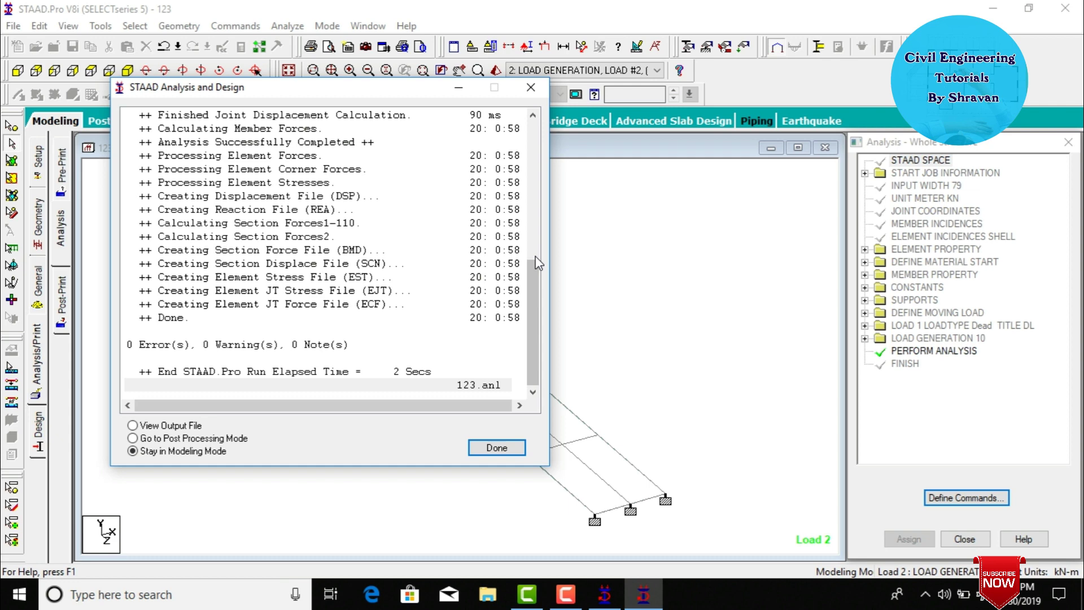
click(241, 444)
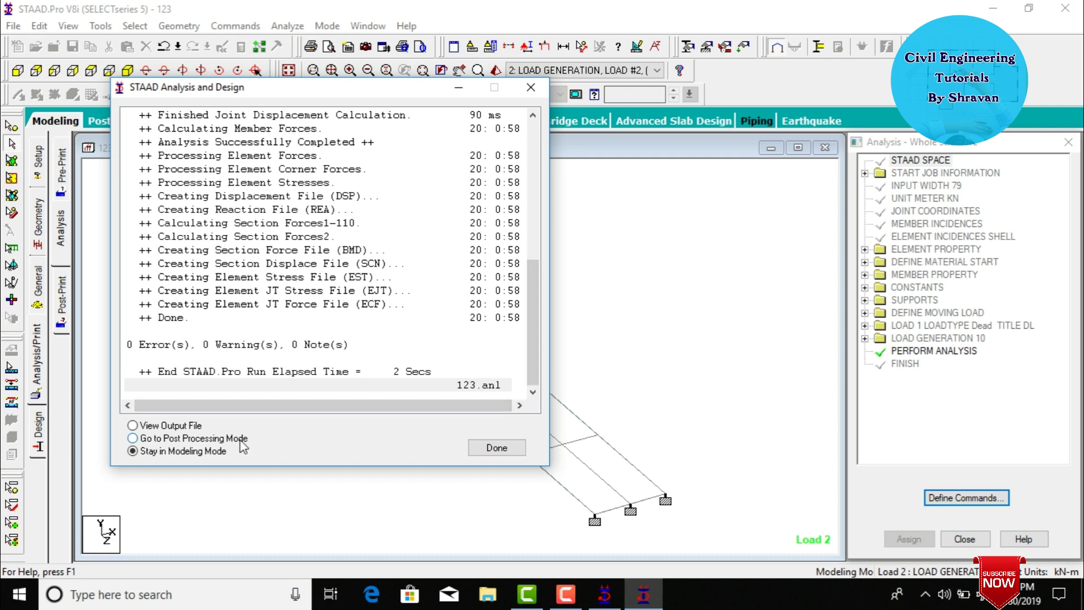
Apply Results Setup with all load cases selected, showing Load 2 deflections and displacement tables
click(496, 448)
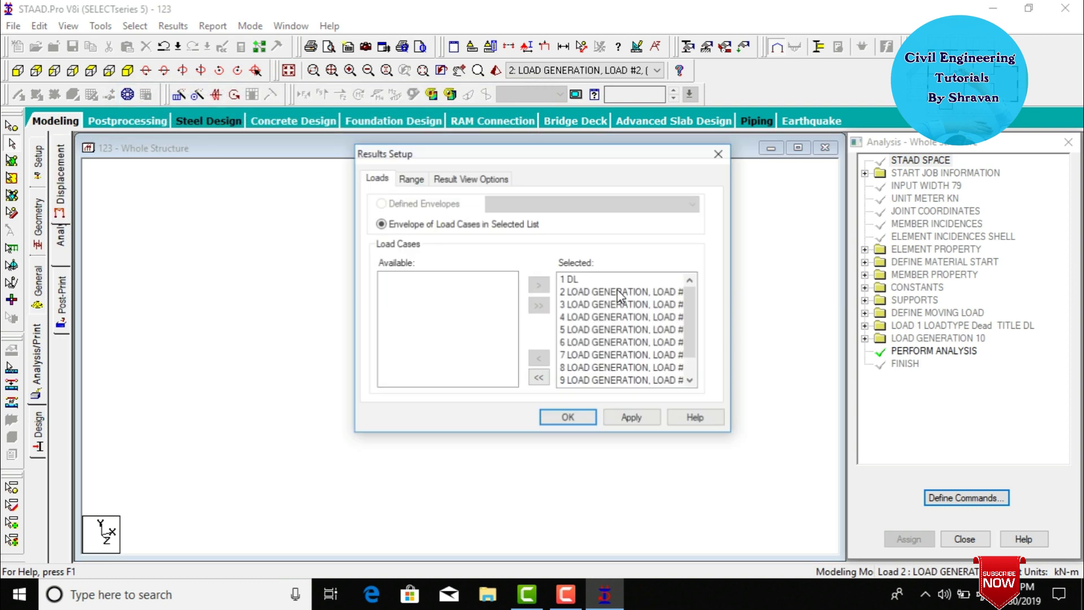
drag(697, 308, 696, 346)
scroll(700, 326, up, 1)
scroll(701, 330, down, 1)
drag(700, 373, 700, 323)
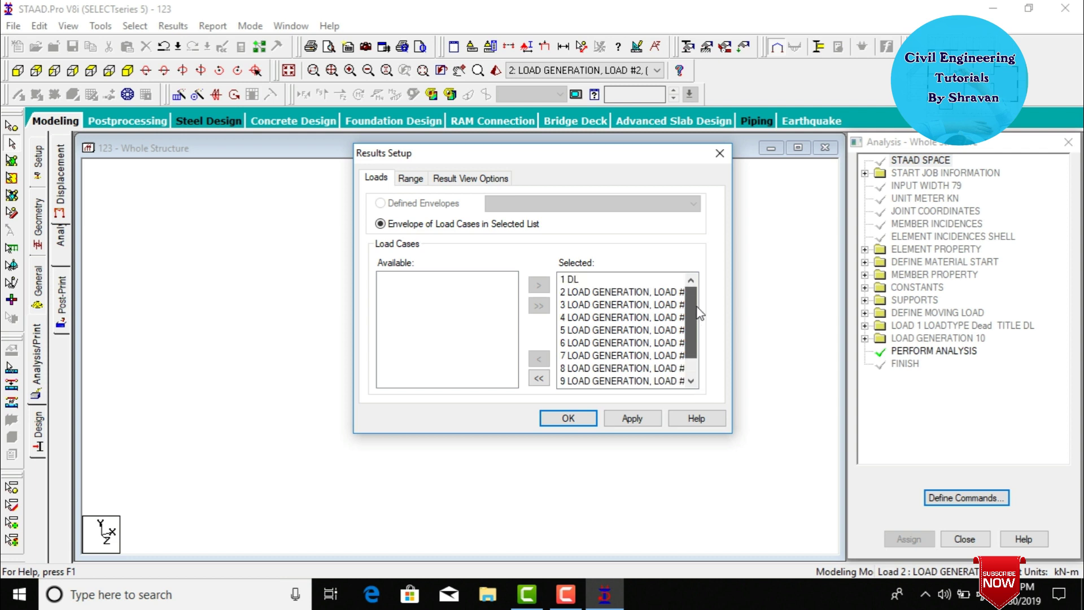
click(572, 281)
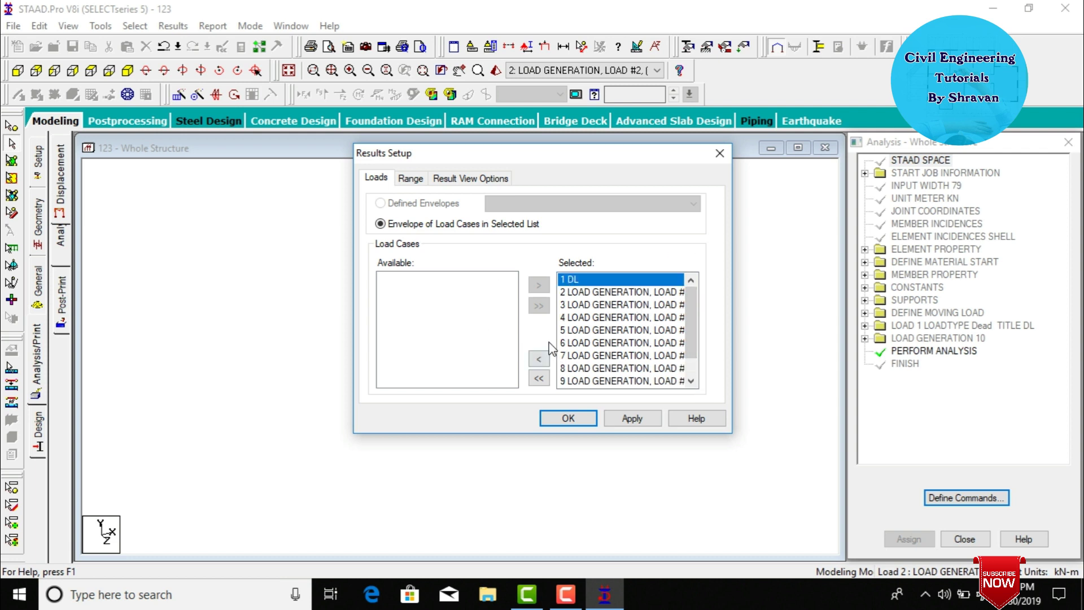
click(632, 418)
click(568, 418)
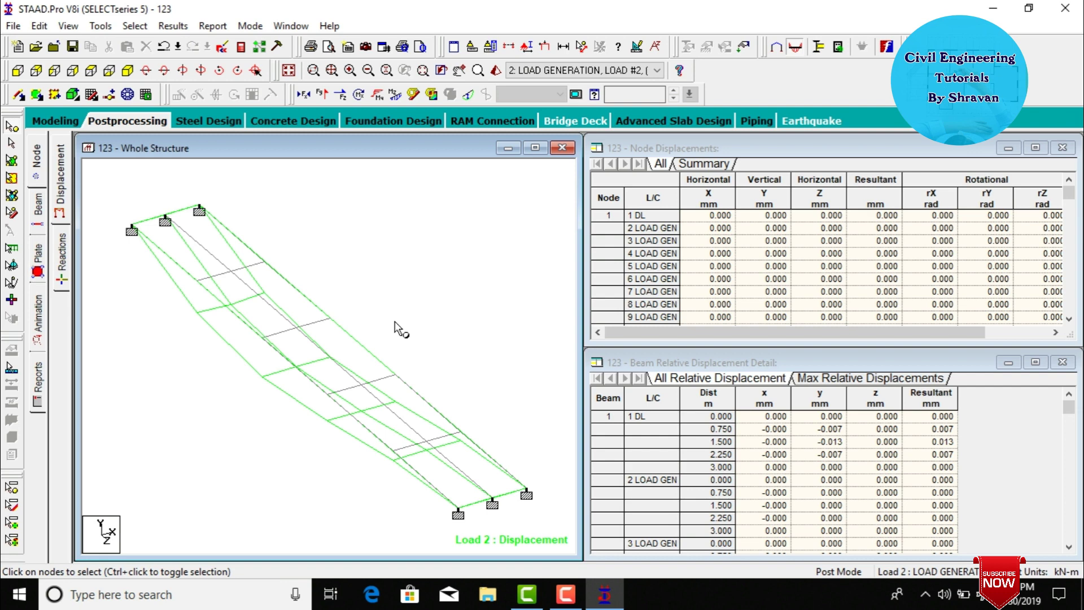
Step the deflected shape through the load cases from 1 DL, settling on load 10
click(534, 70)
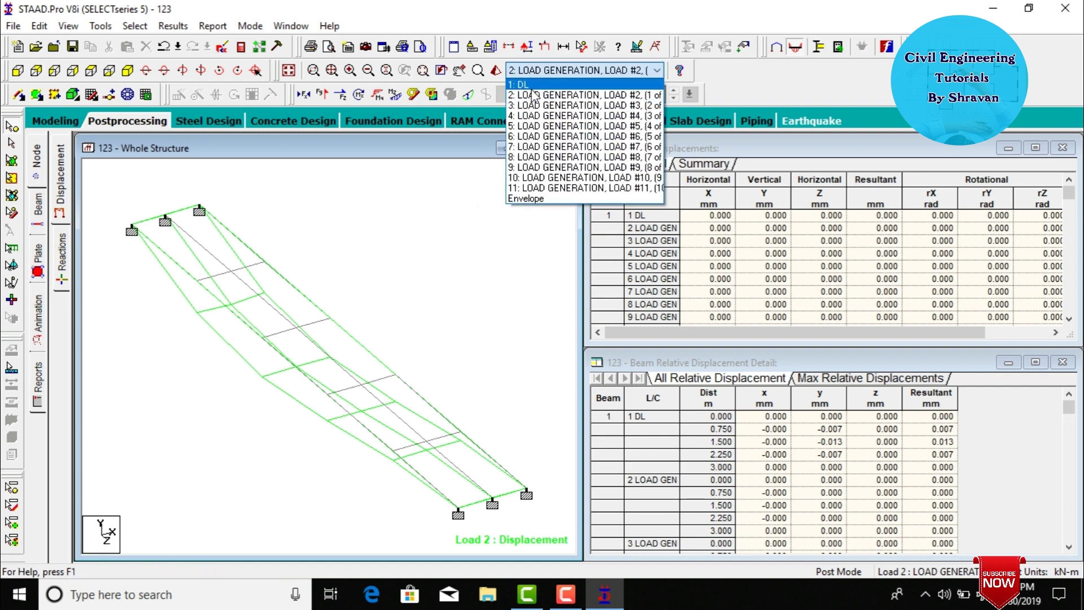
click(534, 95)
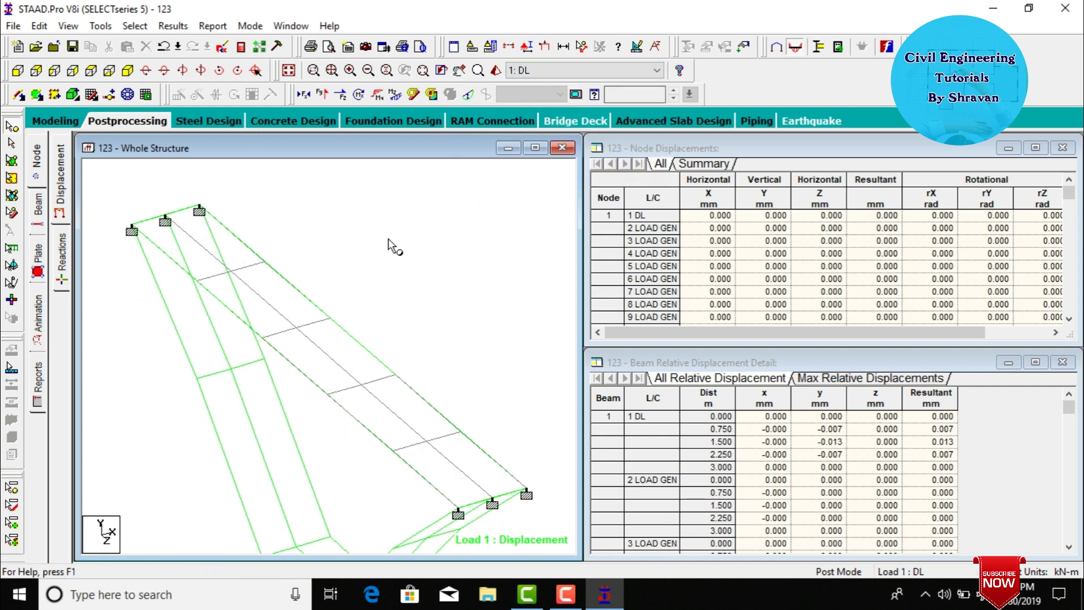
click(564, 70)
key(Down)
key(Down)
key(Down)
key(Down)
key(Down)
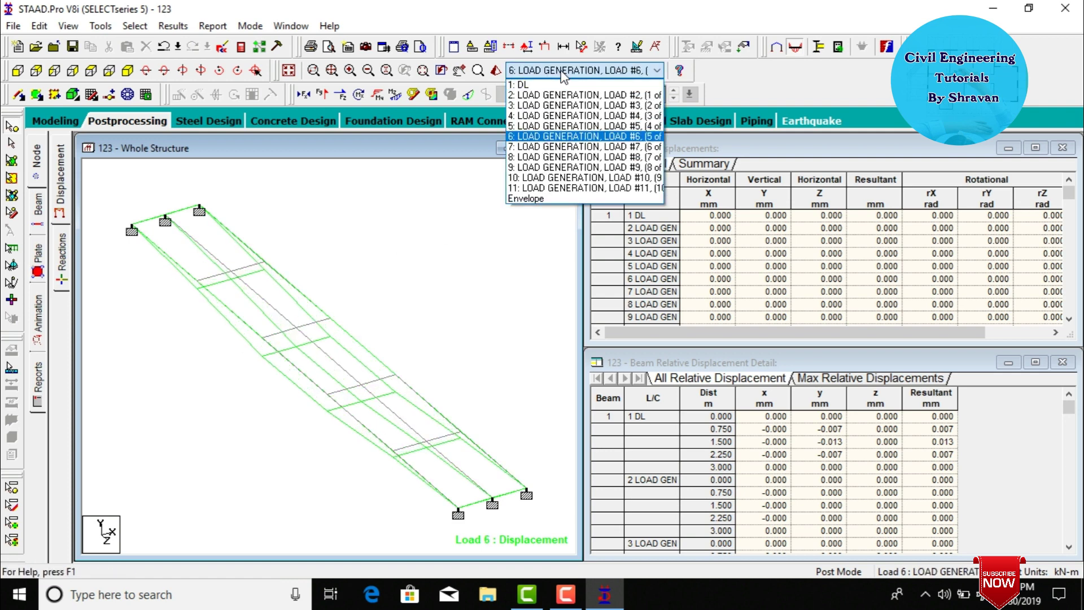
key(Up)
key(Up)
key(Up)
key(Up)
key(Down)
key(Down)
key(Down)
key(Down)
key(Down)
key(Down)
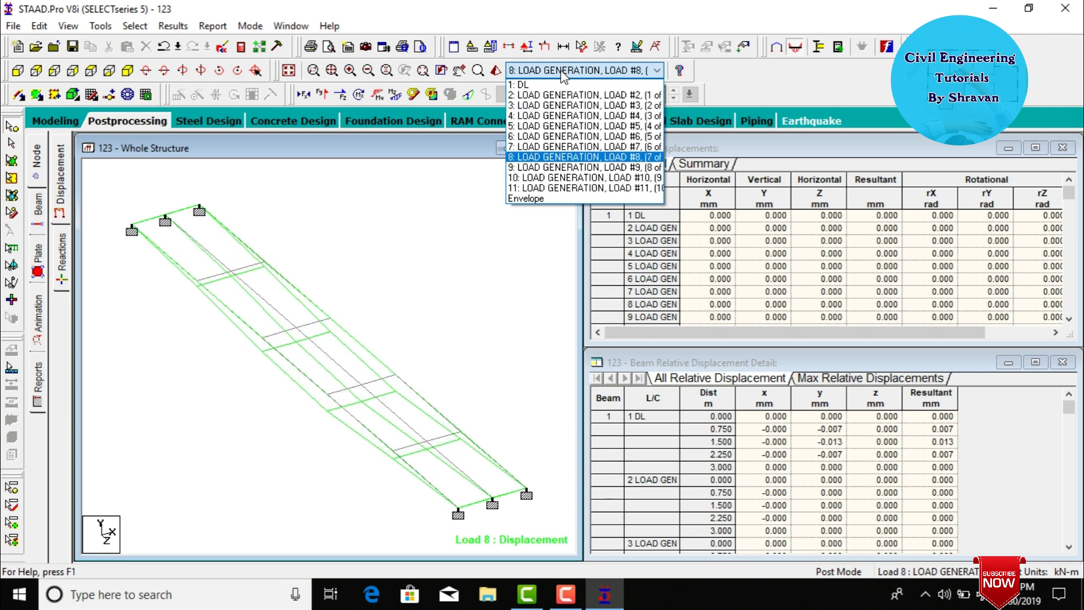
key(Down)
key(Down)
key(Down)
key(Up)
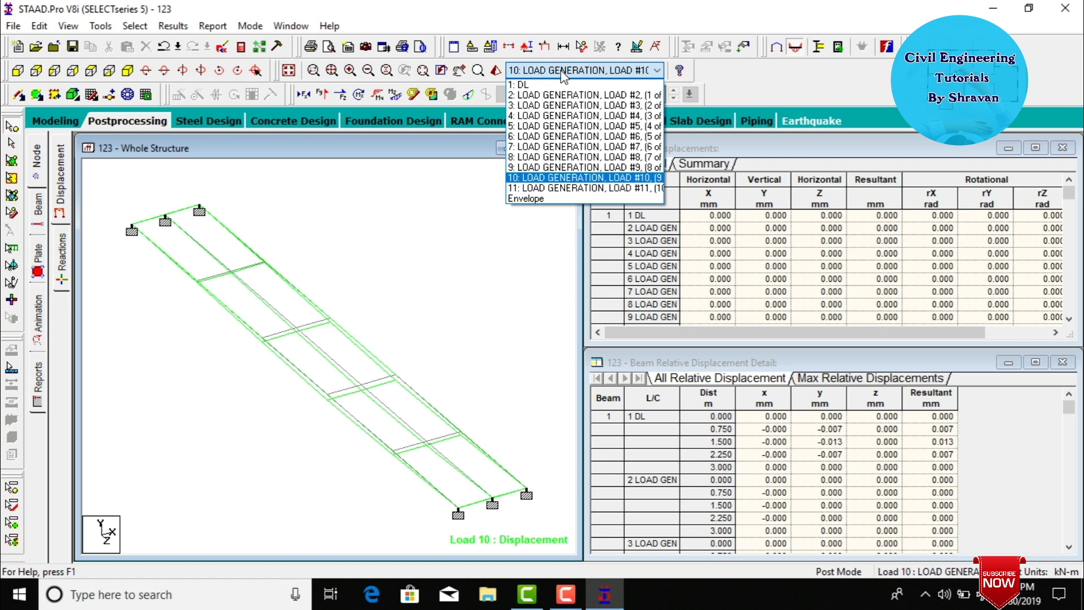
click(407, 271)
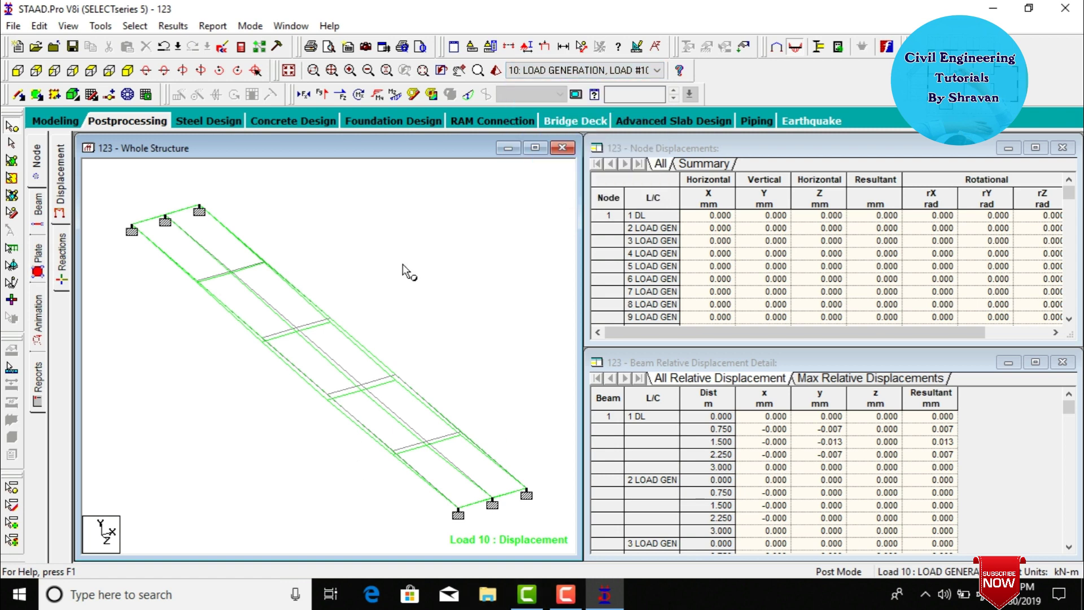
Show Shear Y without deflection, step it from 1 DL through load 10, then hide it
click(323, 95)
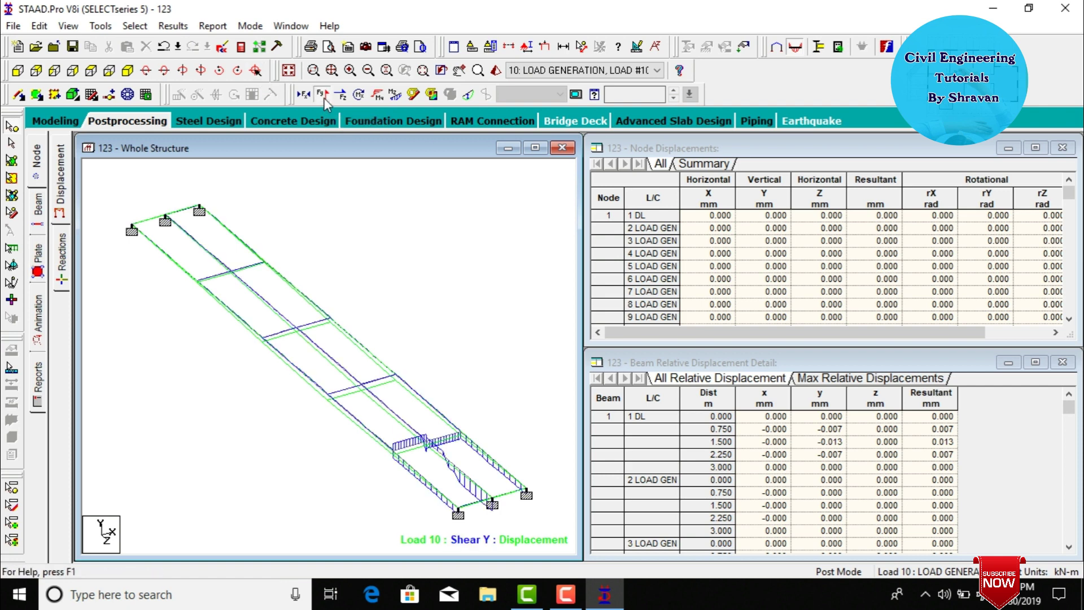
click(465, 94)
click(518, 71)
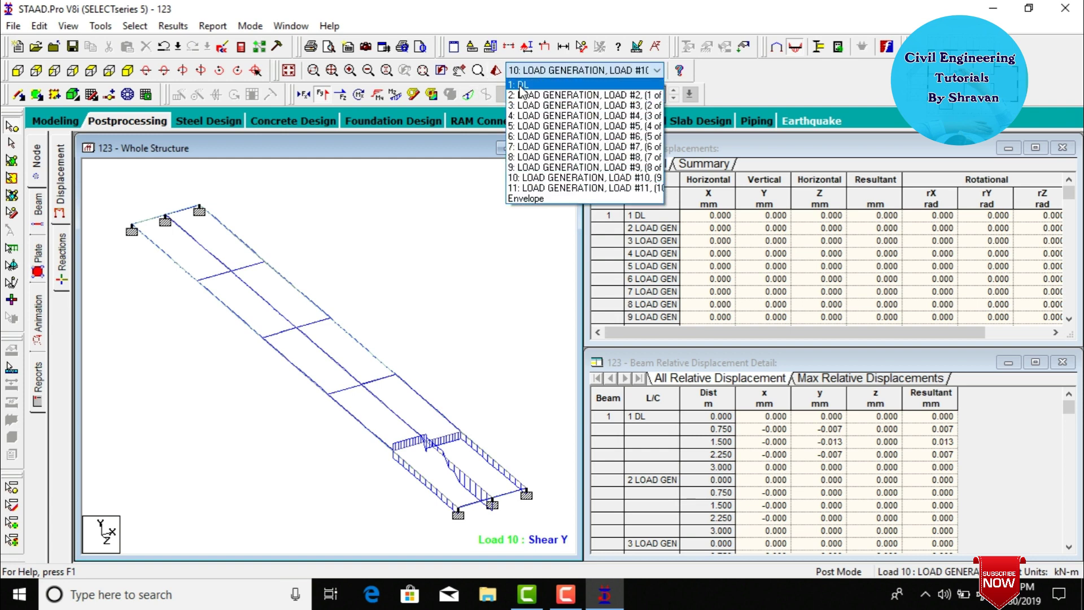
click(520, 84)
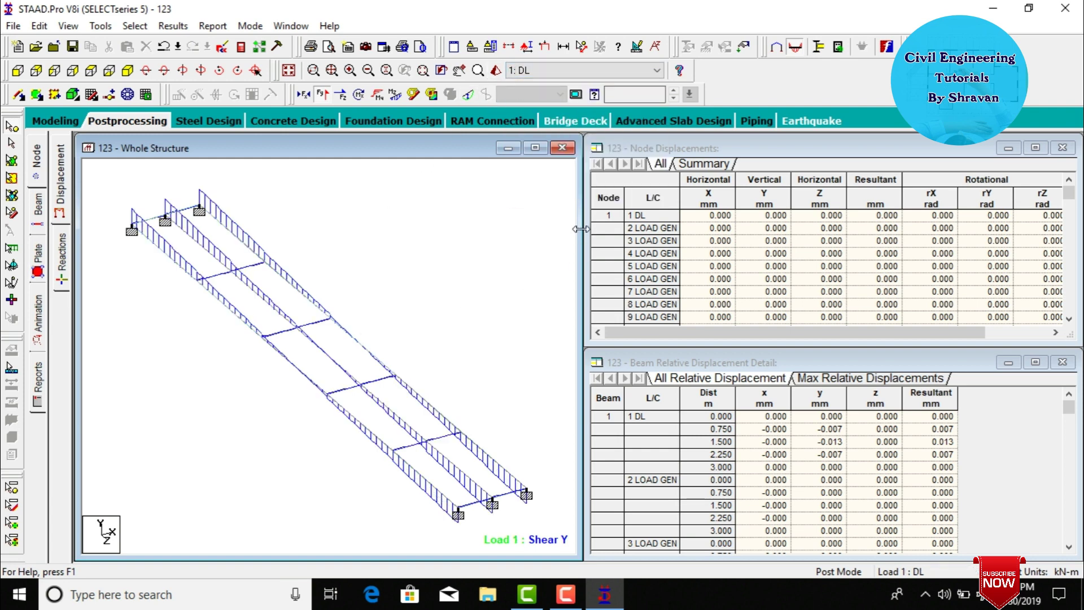
key(Down)
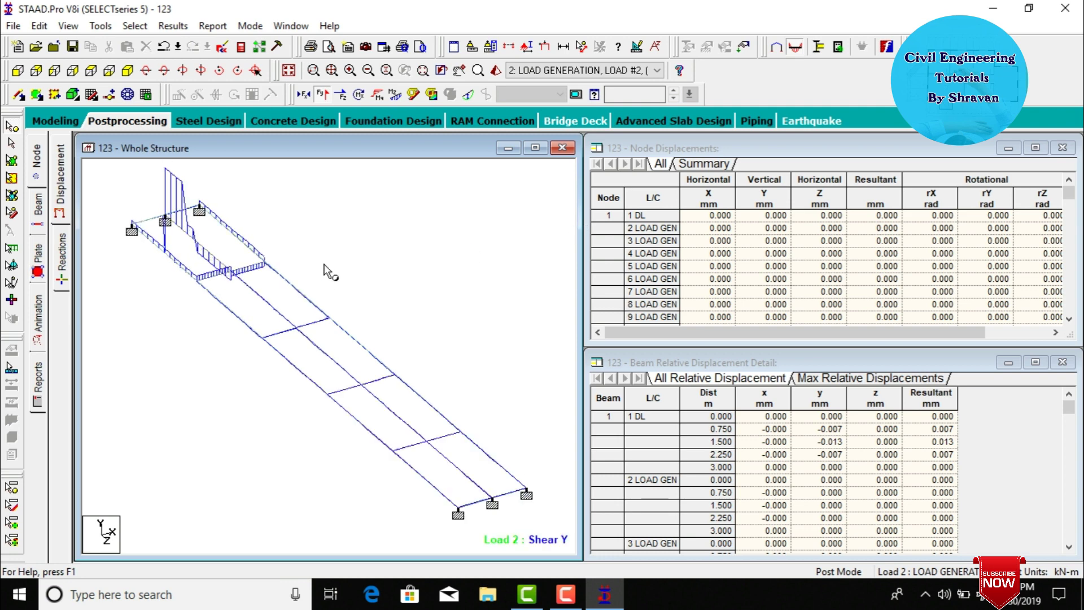
key(Down)
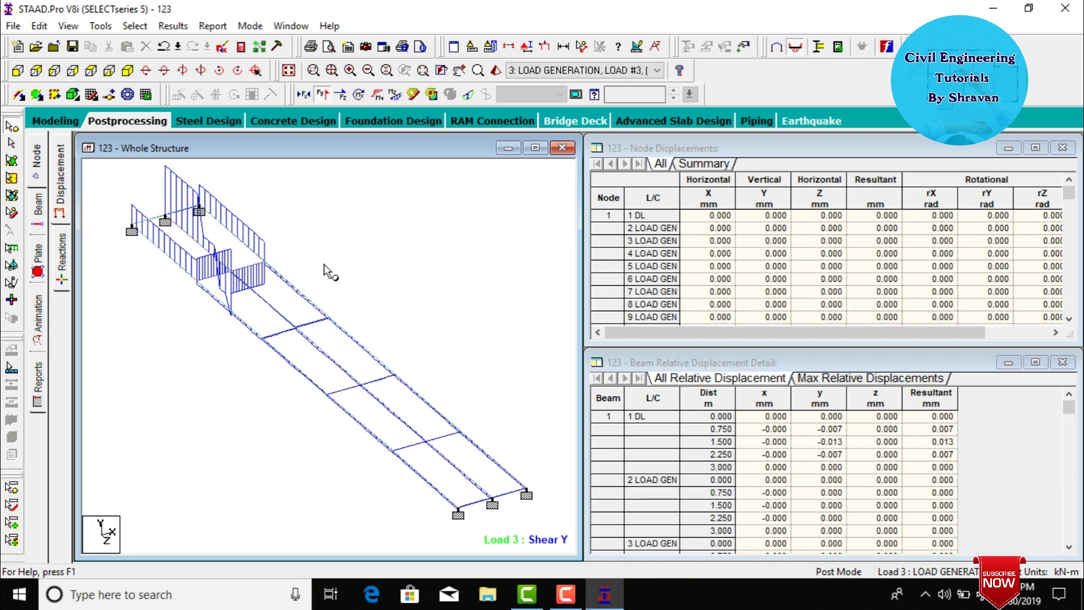
key(Down)
key(Down)
key(Down)
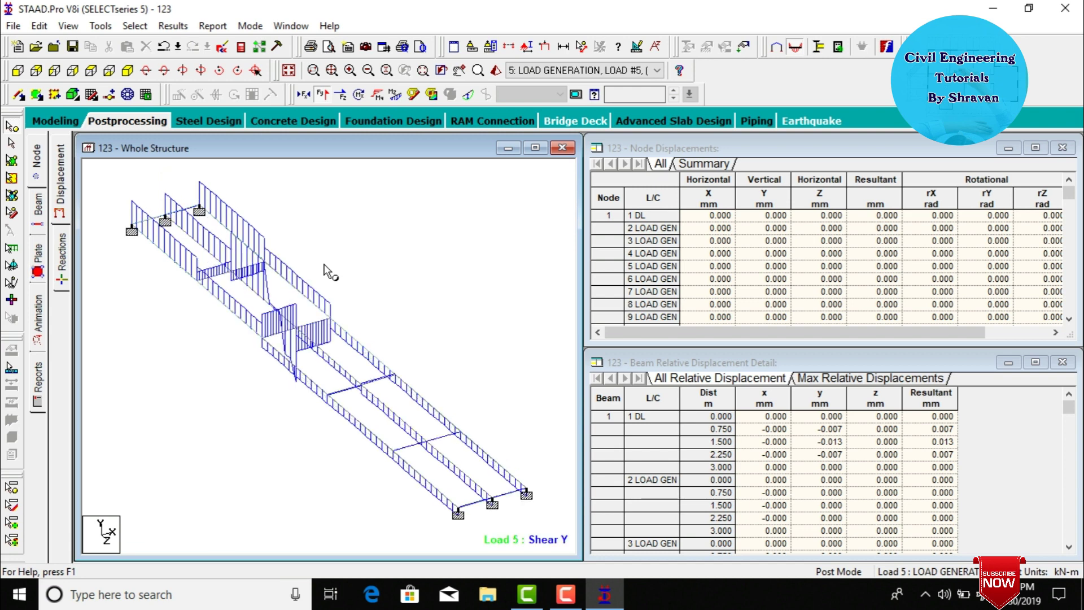
key(Down)
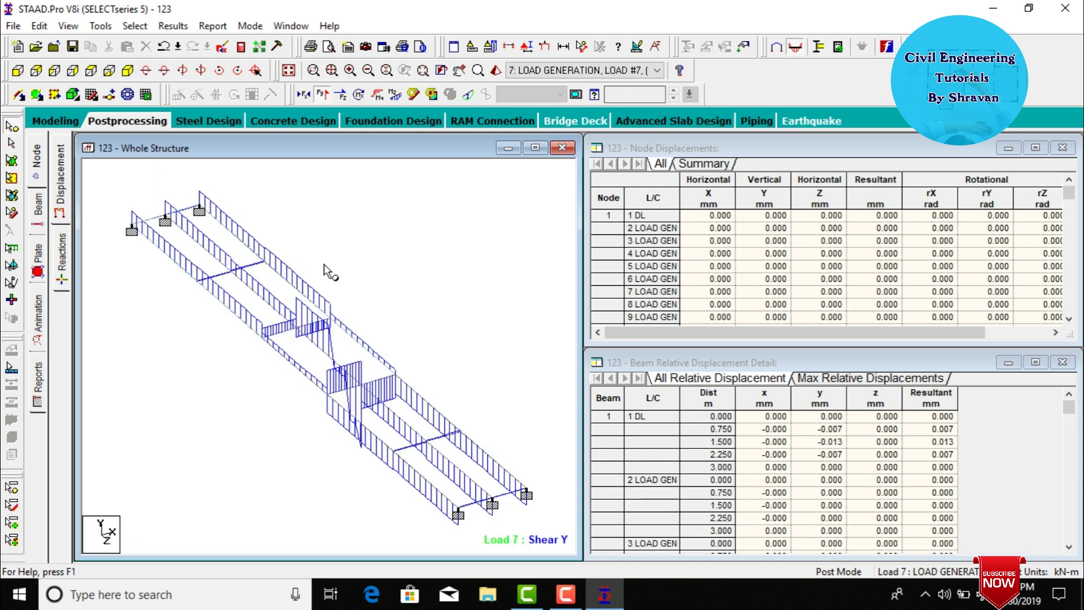
key(Down)
key(Down)
key(Down)
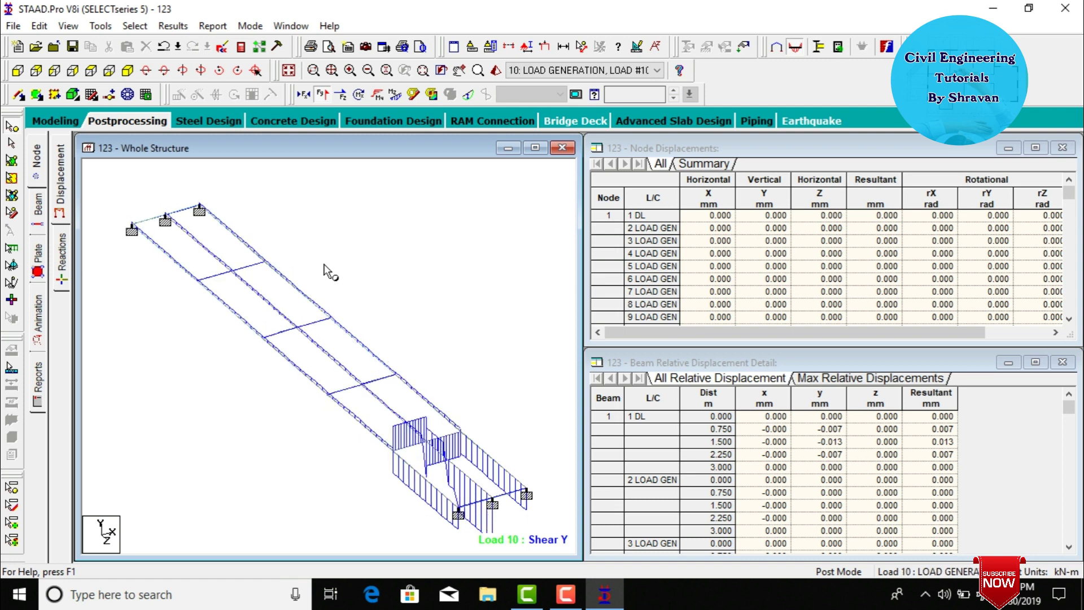
key(Down)
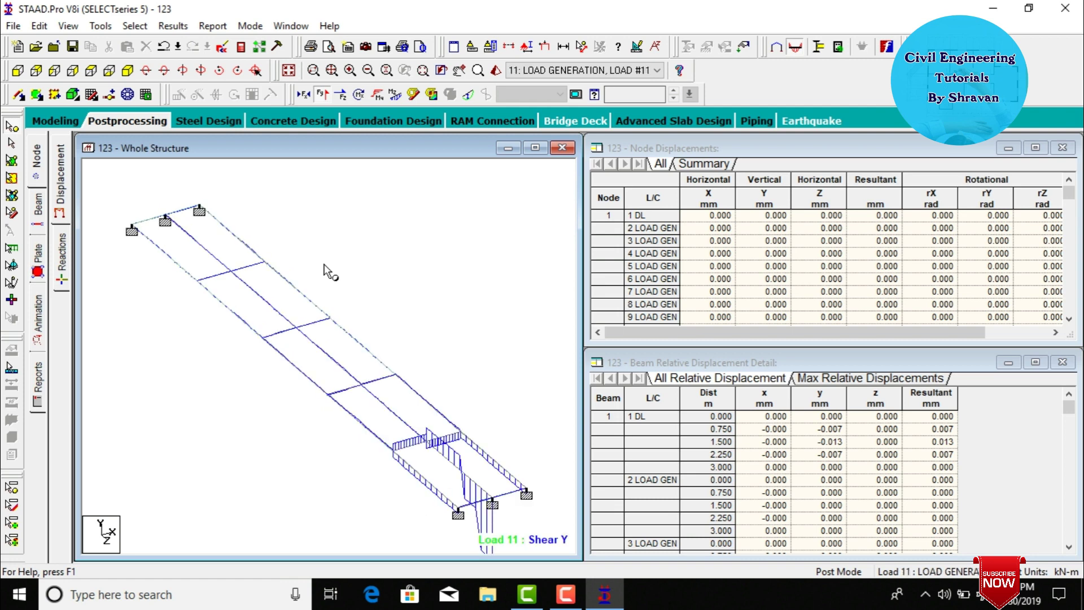
click(322, 96)
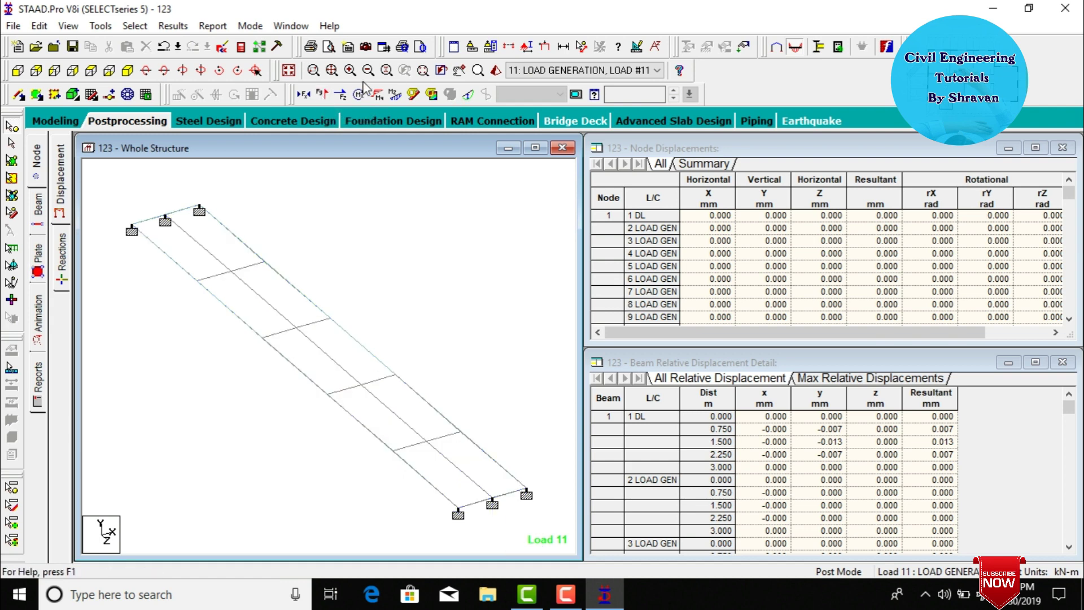
Display Bending Z and step it from 1 DL through the vehicle load cases
click(397, 94)
click(559, 71)
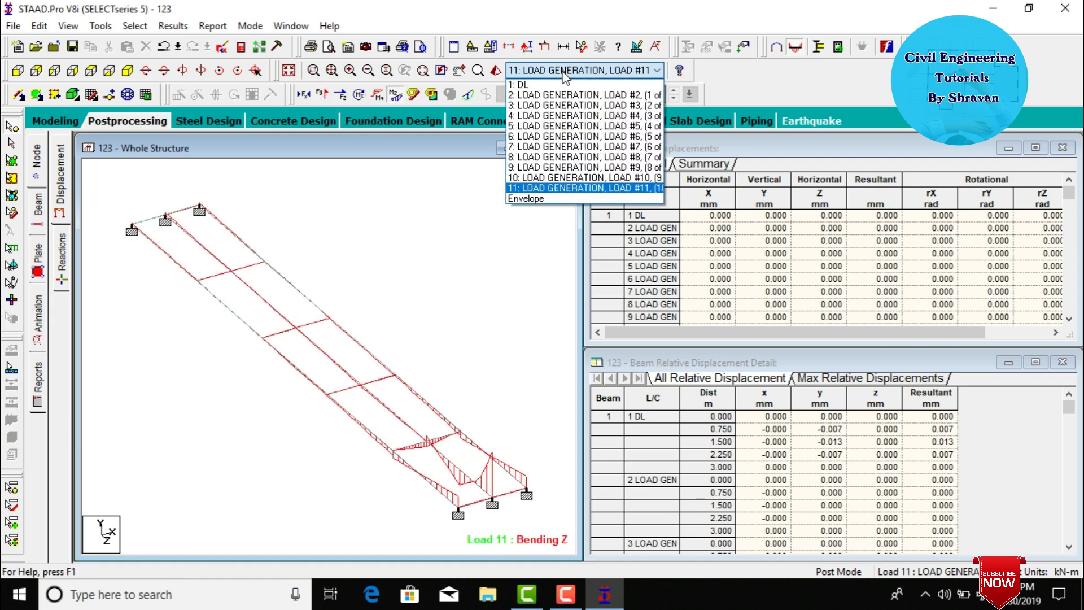
click(555, 85)
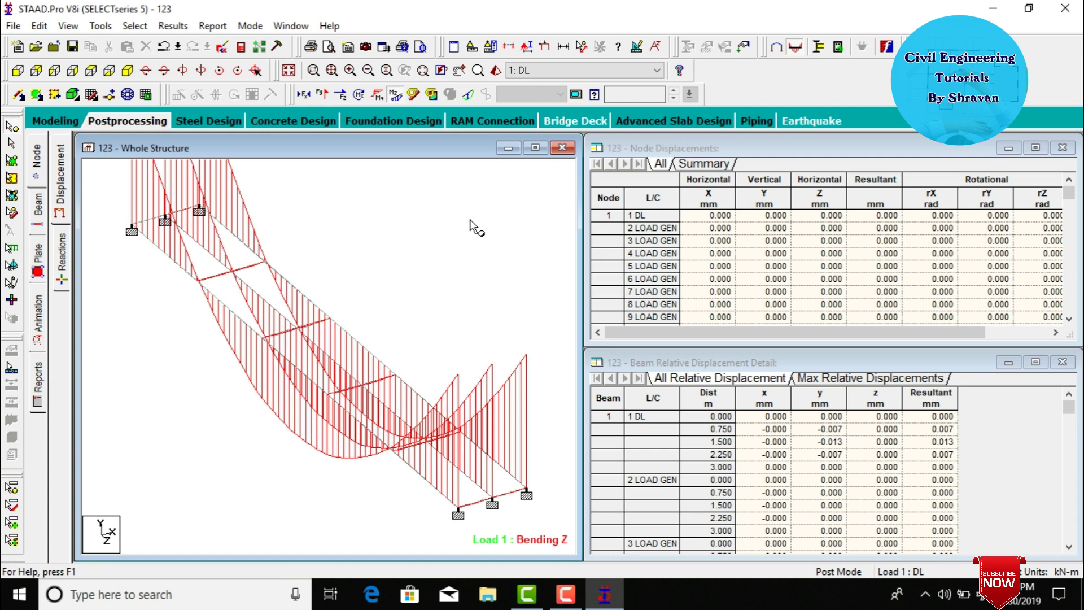
key(Down)
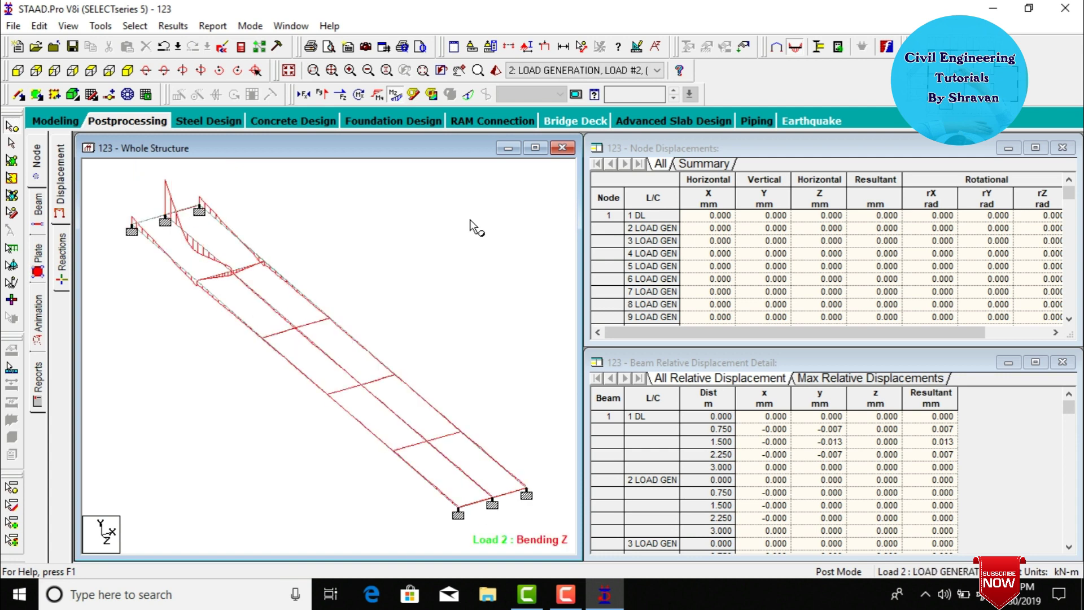
key(Down)
key(Down)
key(Down)
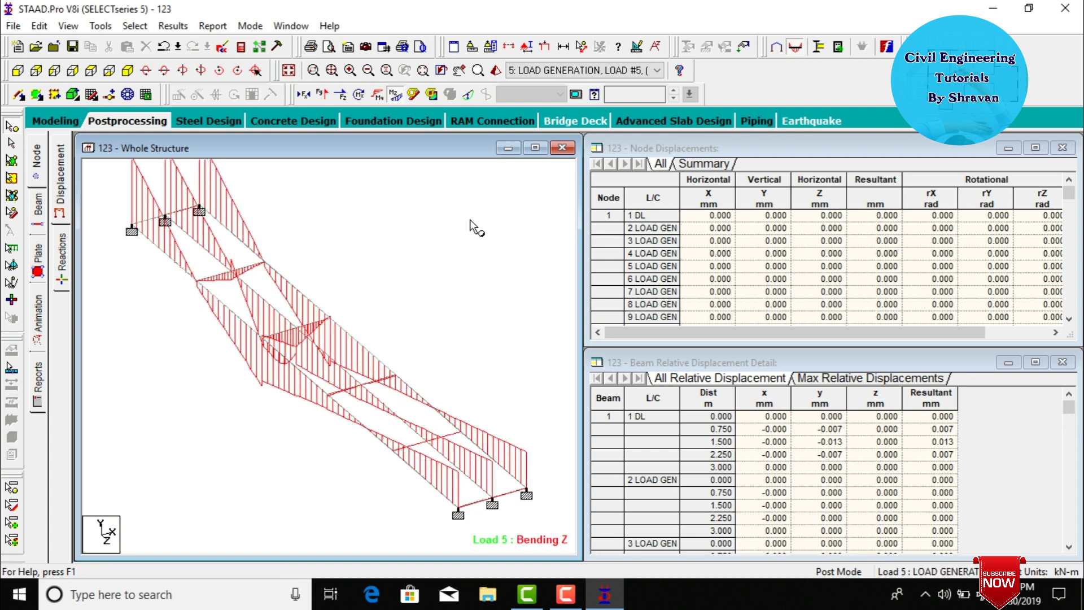
key(Down)
key(Down)
key(Down)
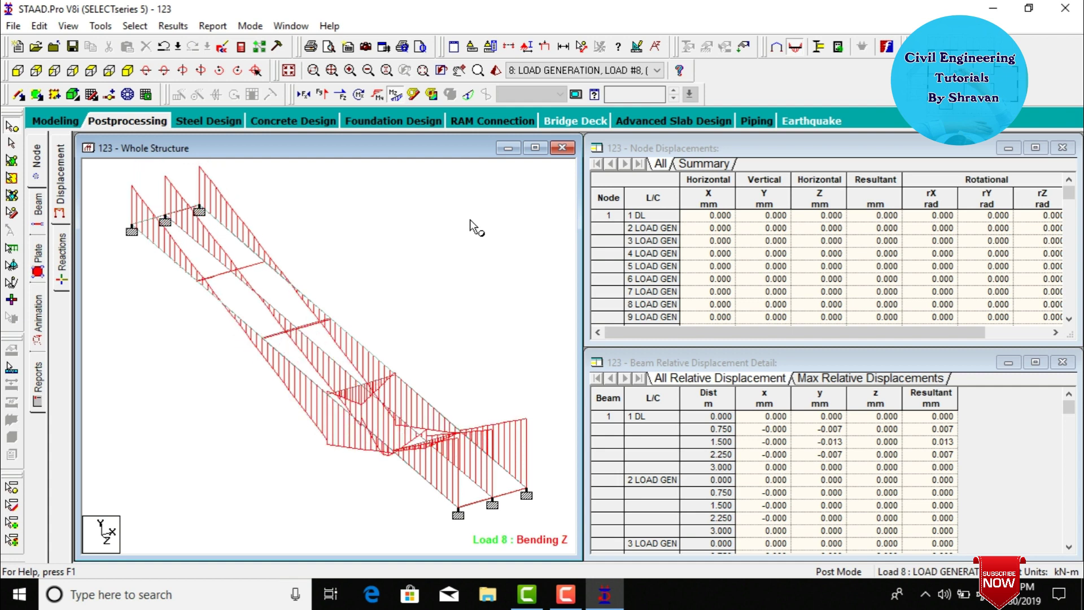
key(Down)
key(Down)
key(Down)
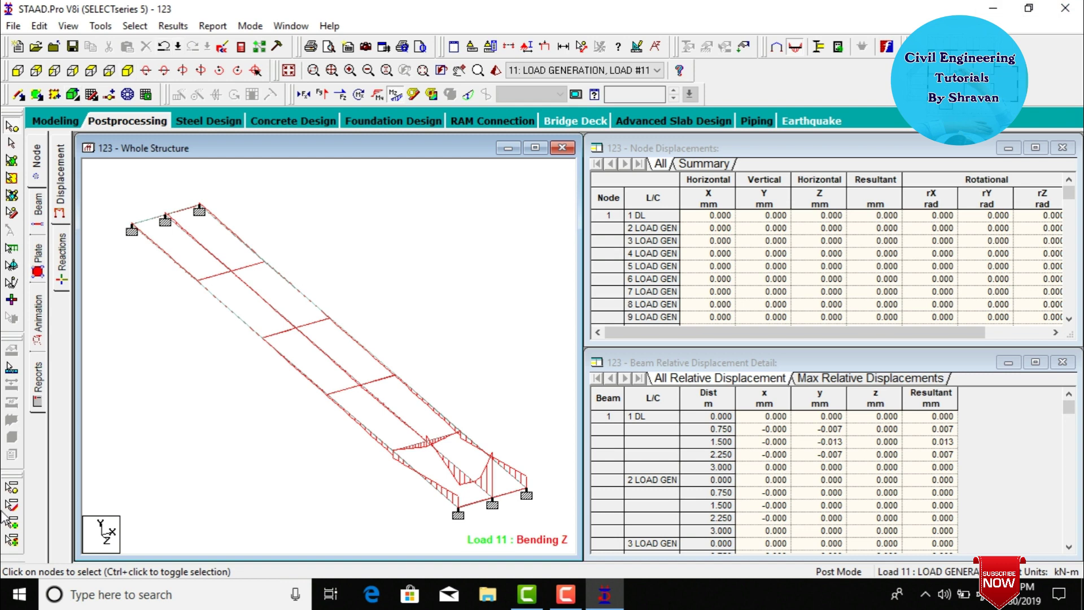
Show a Max Absolute plate stress contour for Load 11, then return to beam results
click(37, 259)
click(460, 137)
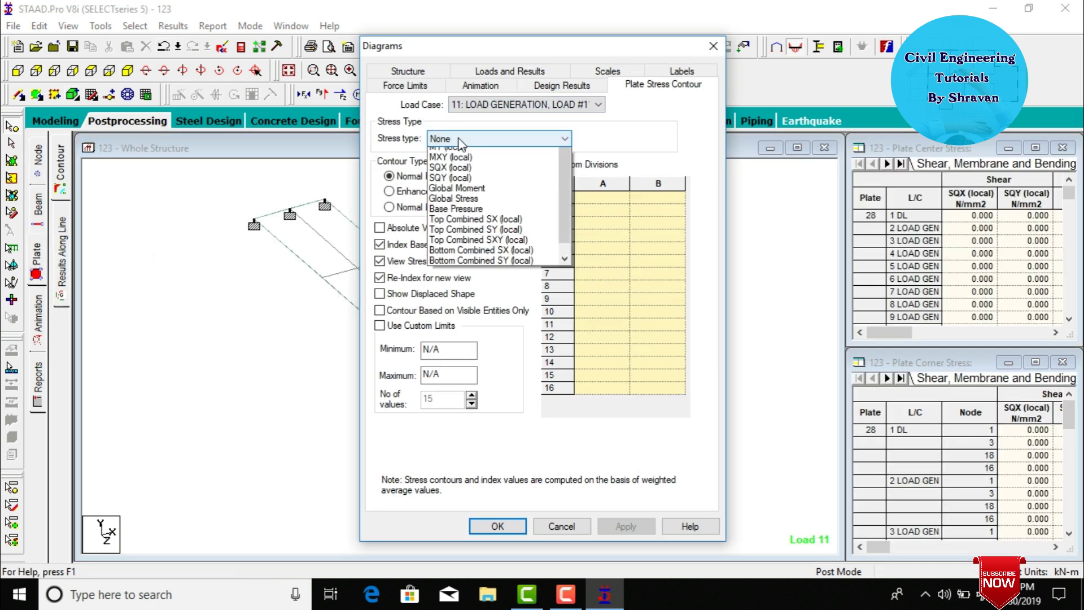
click(480, 154)
click(606, 527)
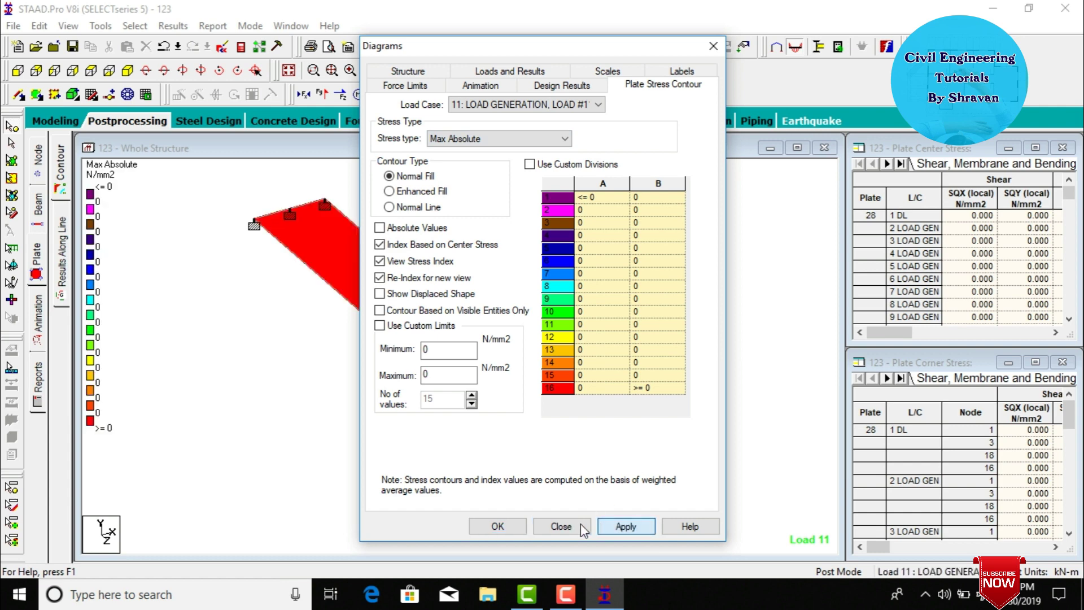
click(498, 526)
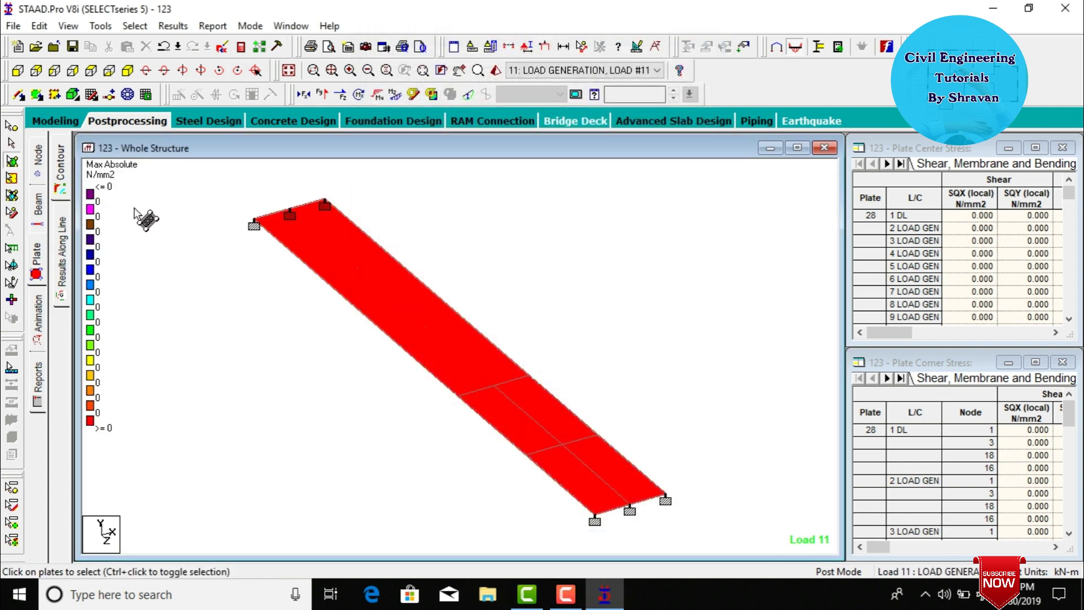
click(38, 213)
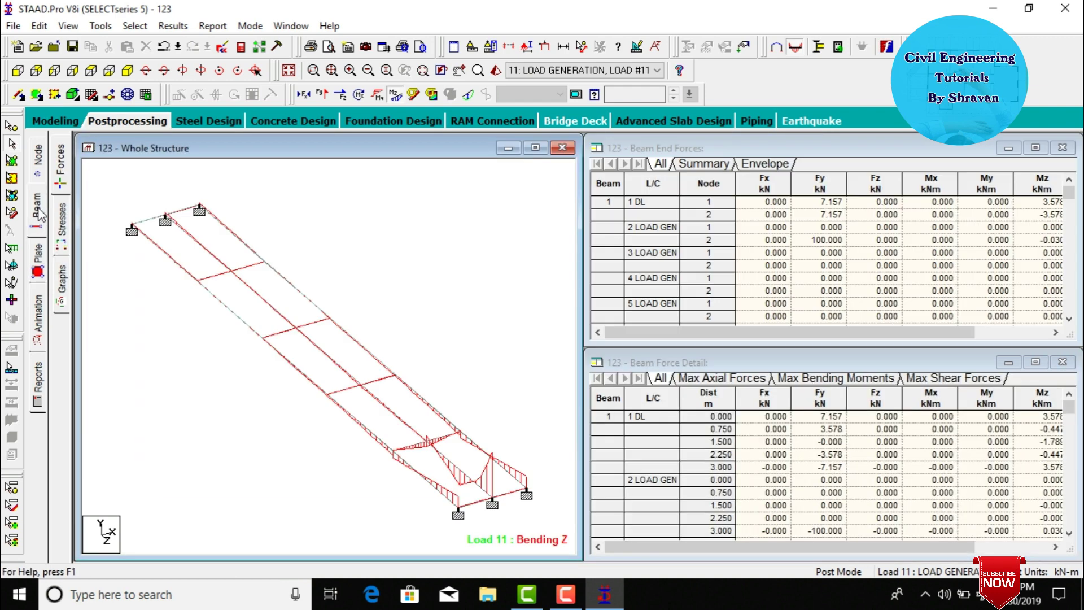
Sweep the stress section plane along Beam 8, then show its force graphs
click(63, 248)
click(325, 447)
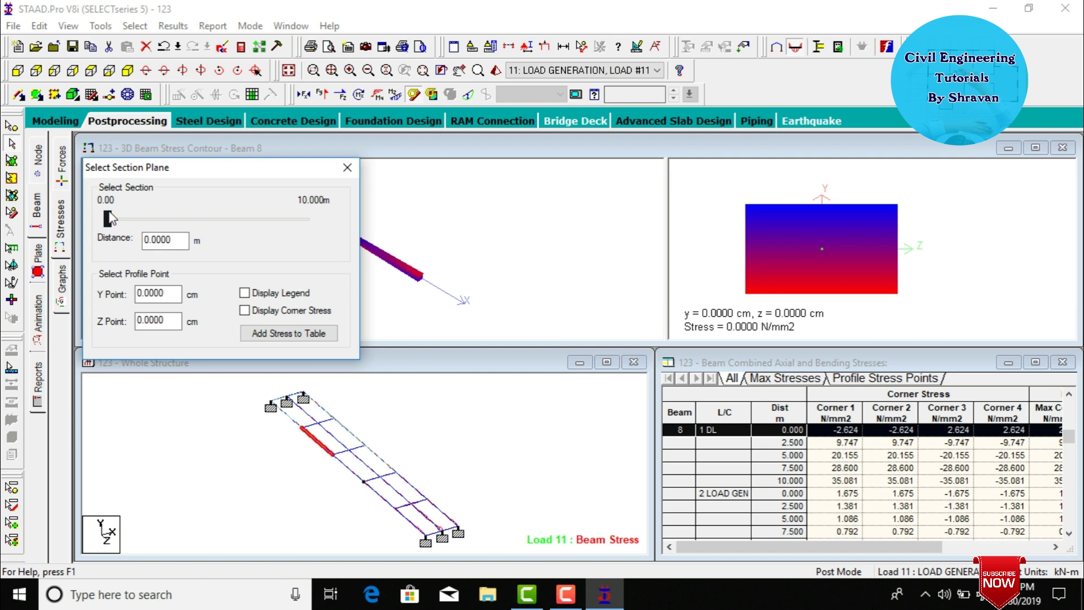
drag(109, 220, 87, 242)
click(347, 167)
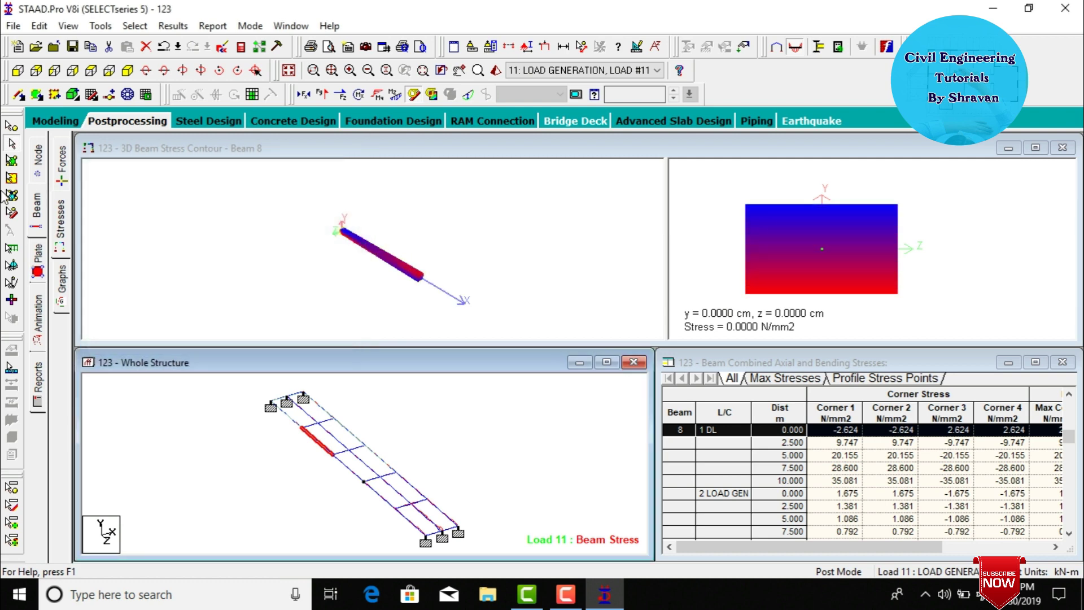
click(64, 154)
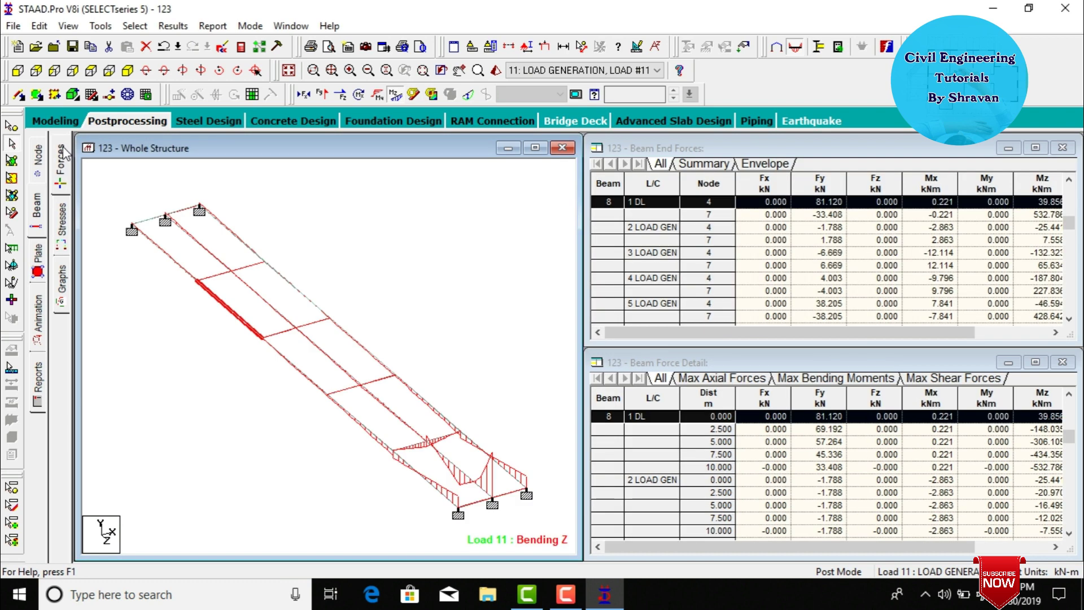
click(62, 278)
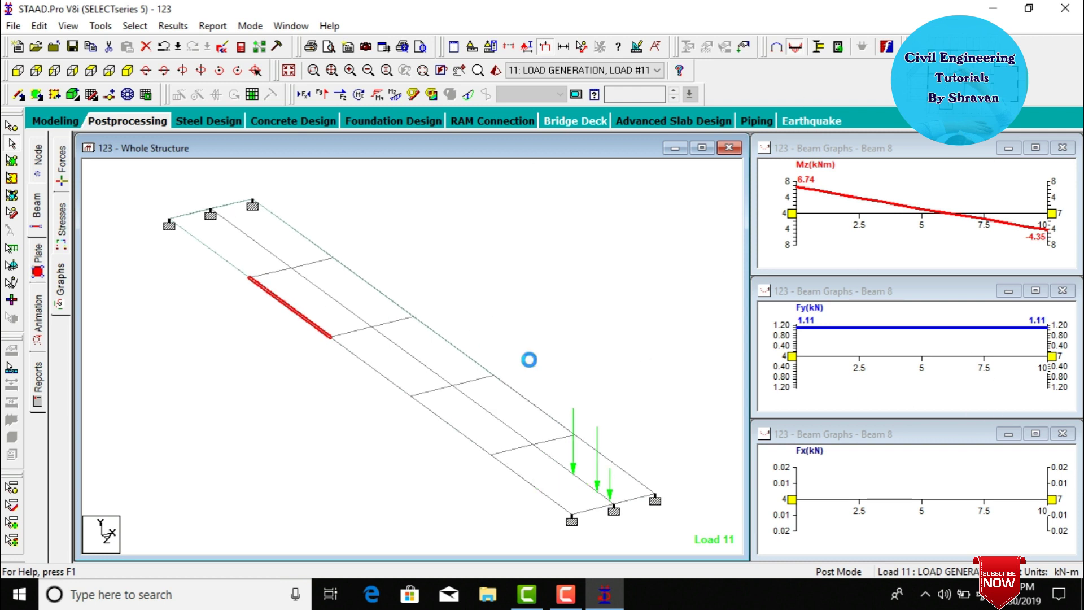
Compare Beam 8's graphs for 1 DL and the vehicle loads, then open Animation settings
click(609, 70)
click(572, 85)
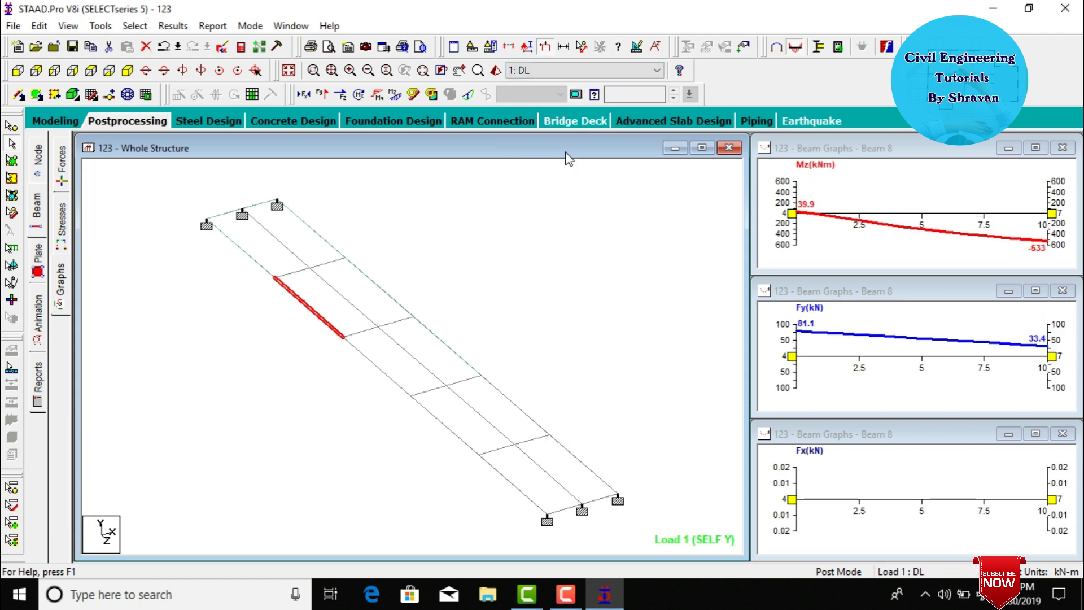
scroll(522, 71, down, 2)
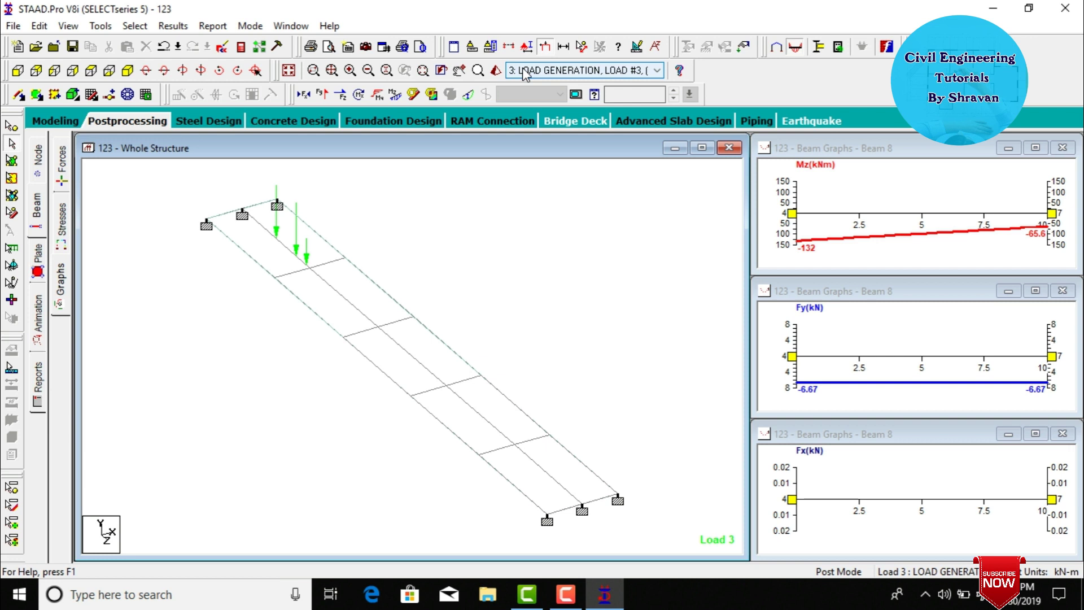
scroll(526, 73, down, 3)
scroll(525, 74, up, 3)
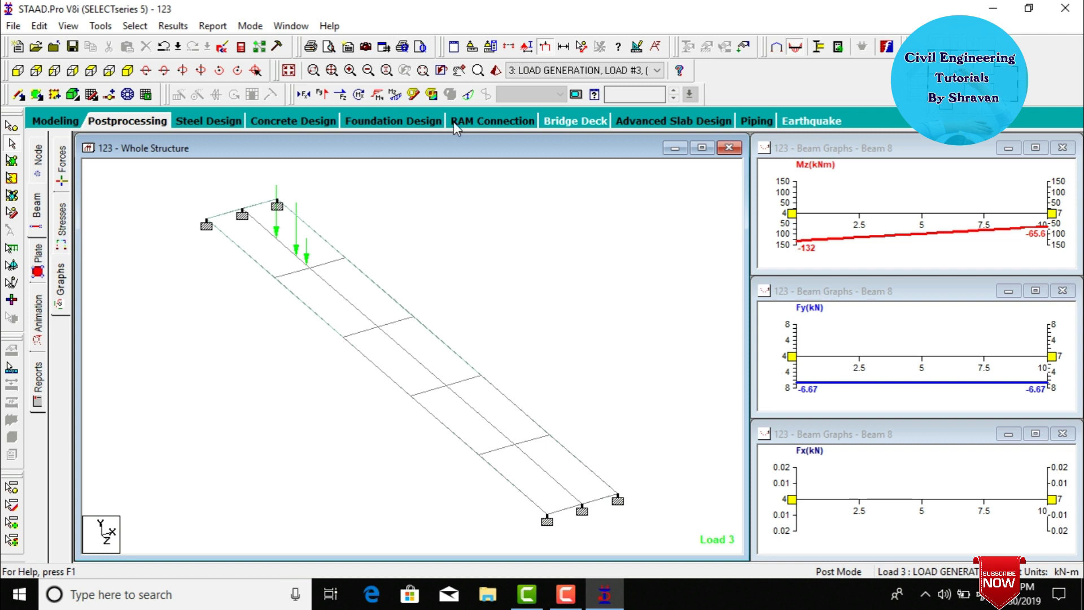
key(Down)
key(Down)
key(Down)
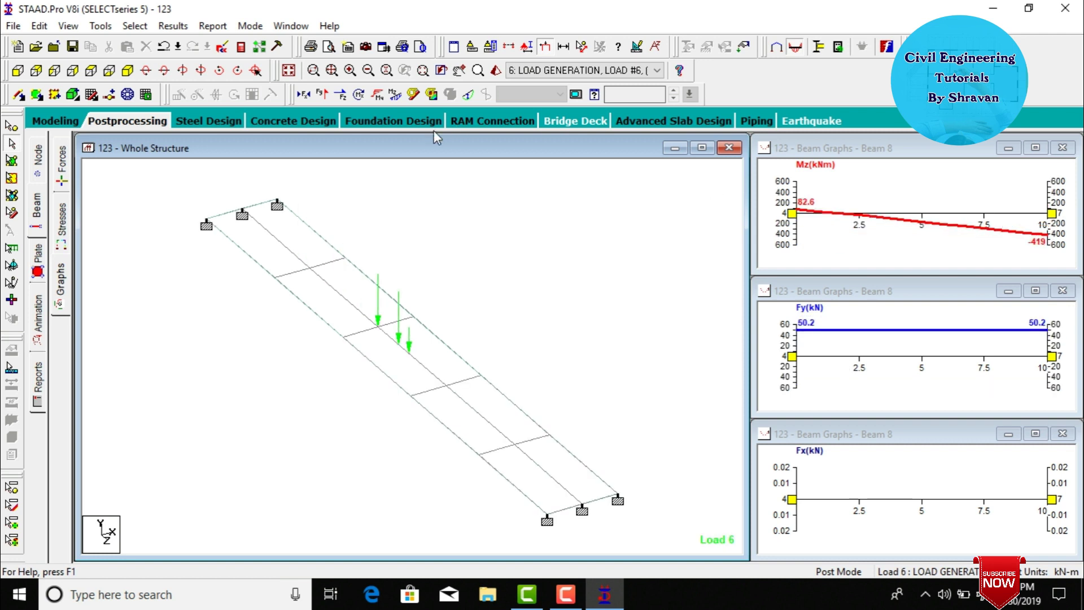
key(Down)
key(Down)
key(Down)
key(Down)
key(Down)
key(Up)
key(Up)
key(Up)
key(Up)
key(Up)
key(Up)
key(Up)
key(Up)
key(Up)
key(Up)
key(Down)
key(Down)
key(Down)
key(Down)
key(Down)
key(Down)
key(Down)
key(Down)
key(Down)
key(Down)
key(Up)
key(Up)
key(Up)
key(Up)
key(Up)
key(Up)
key(Up)
key(Up)
key(Up)
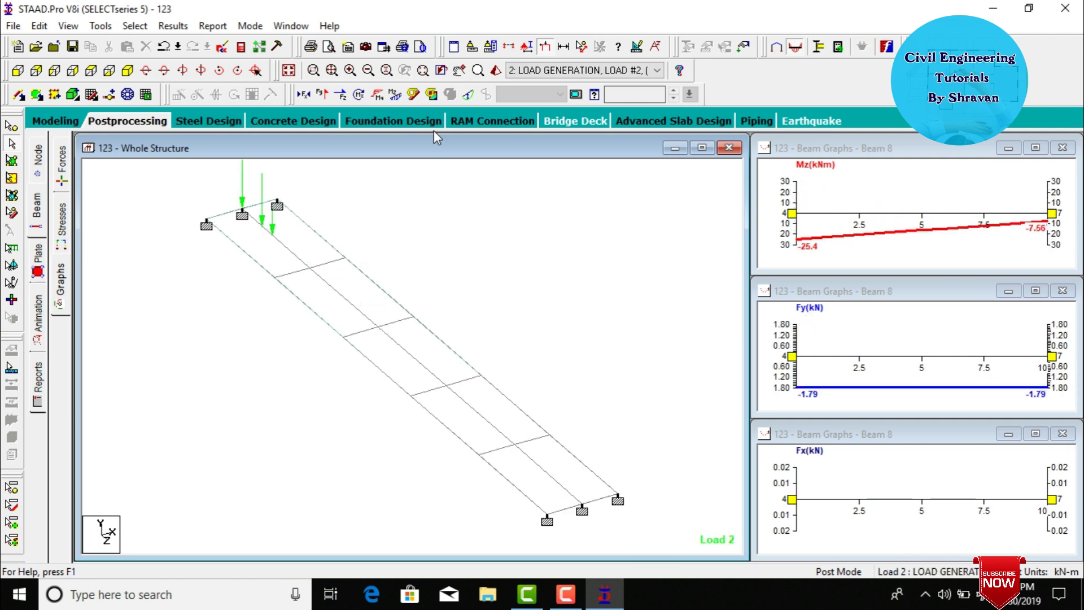
click(38, 314)
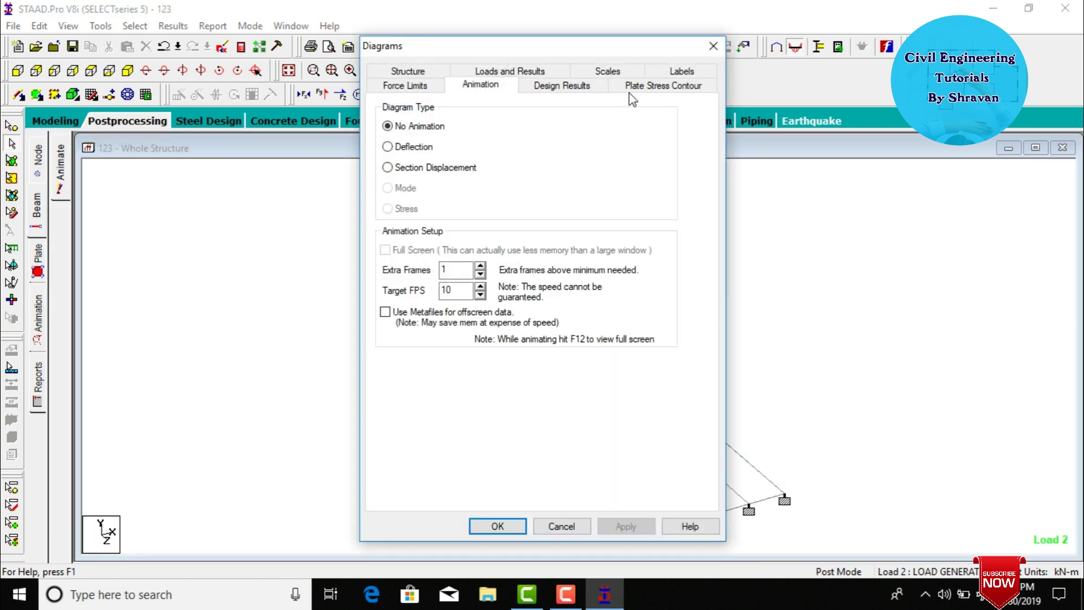
Apply a Deflection animation to the bridge grid and close the Diagrams settings
click(386, 148)
click(624, 528)
key(Escape)
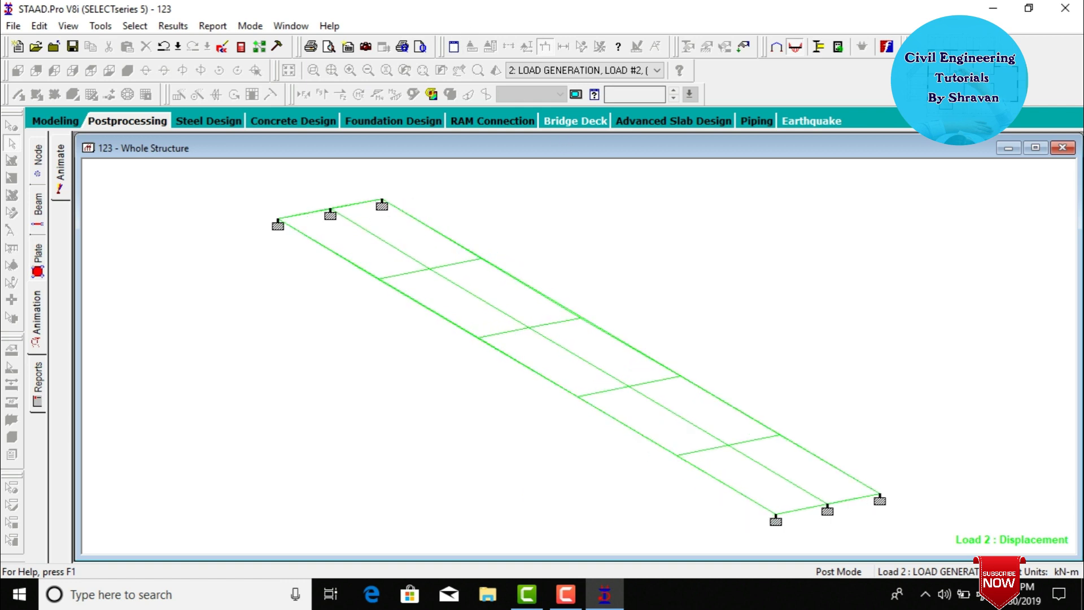
Animate the deflection for 1: DL, then step through load cases up to Load 11
click(537, 71)
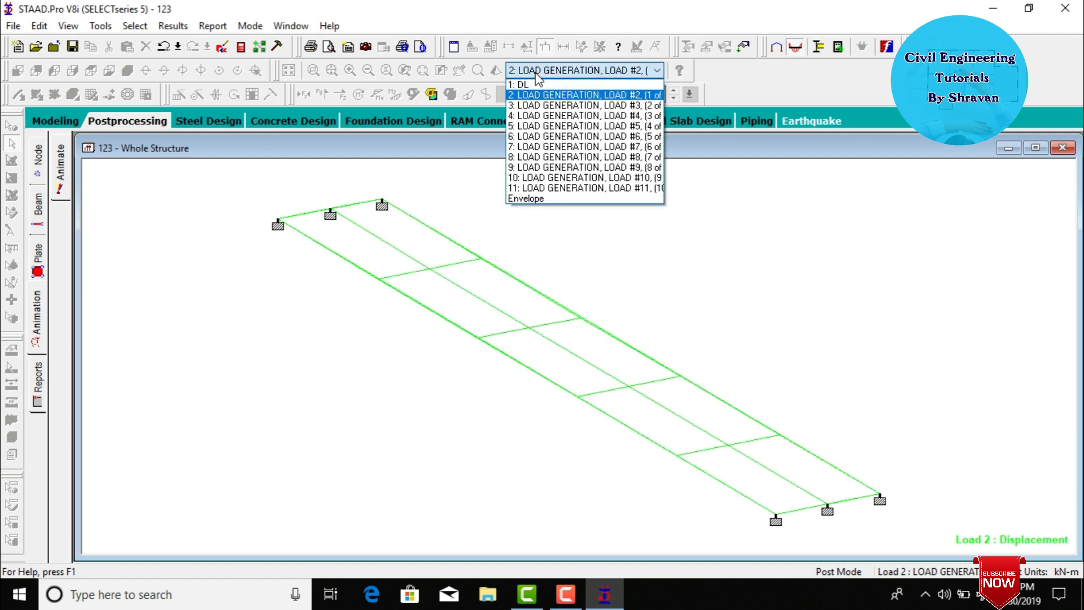
click(526, 84)
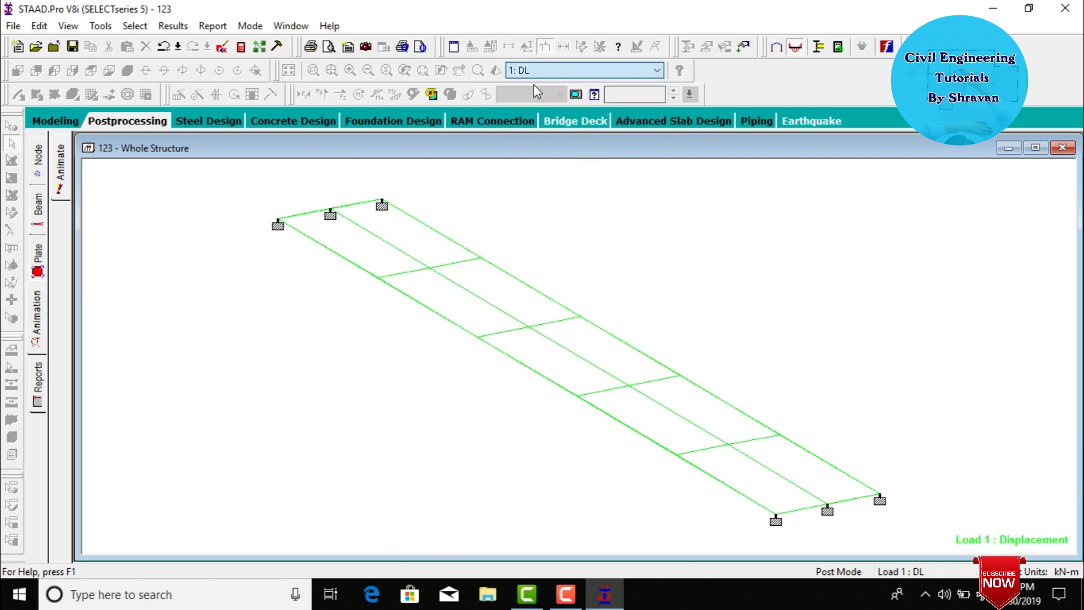
key(Down)
key(Down)
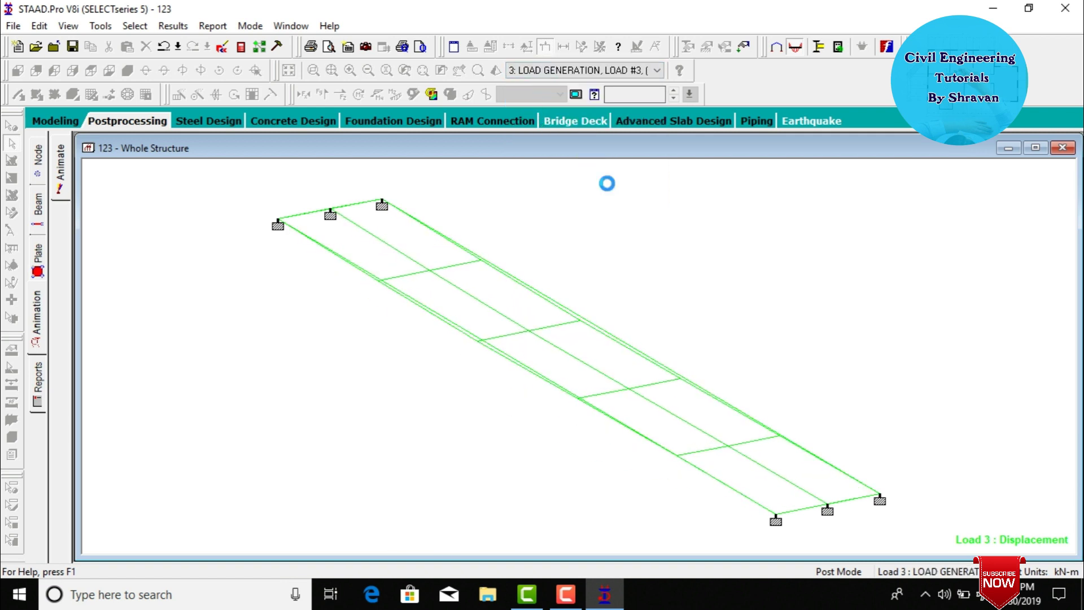
key(Down)
key(Down)
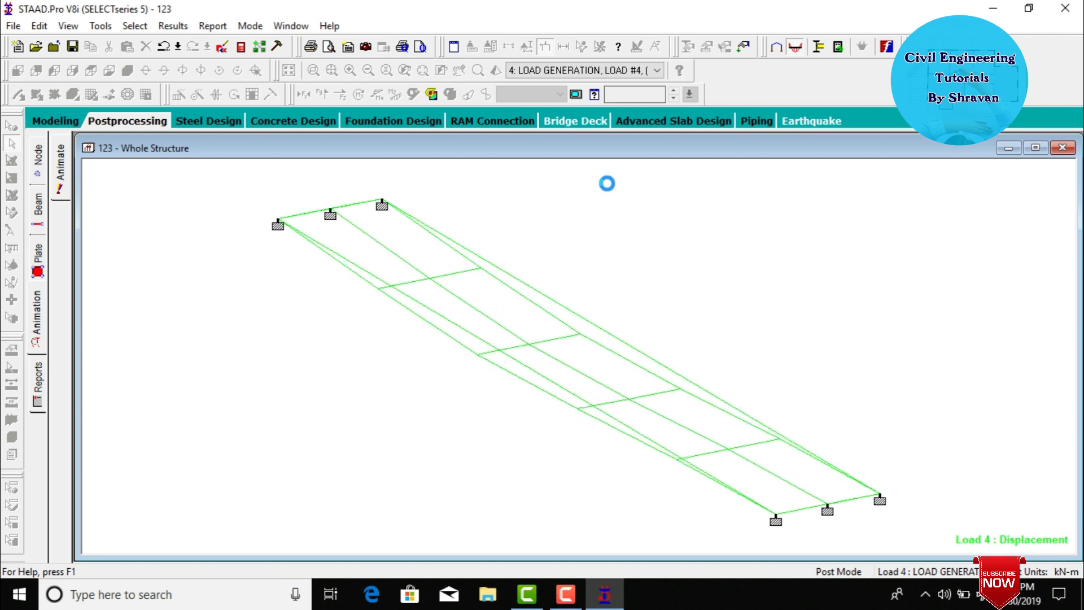
key(Down)
key(Down)
key(Down)
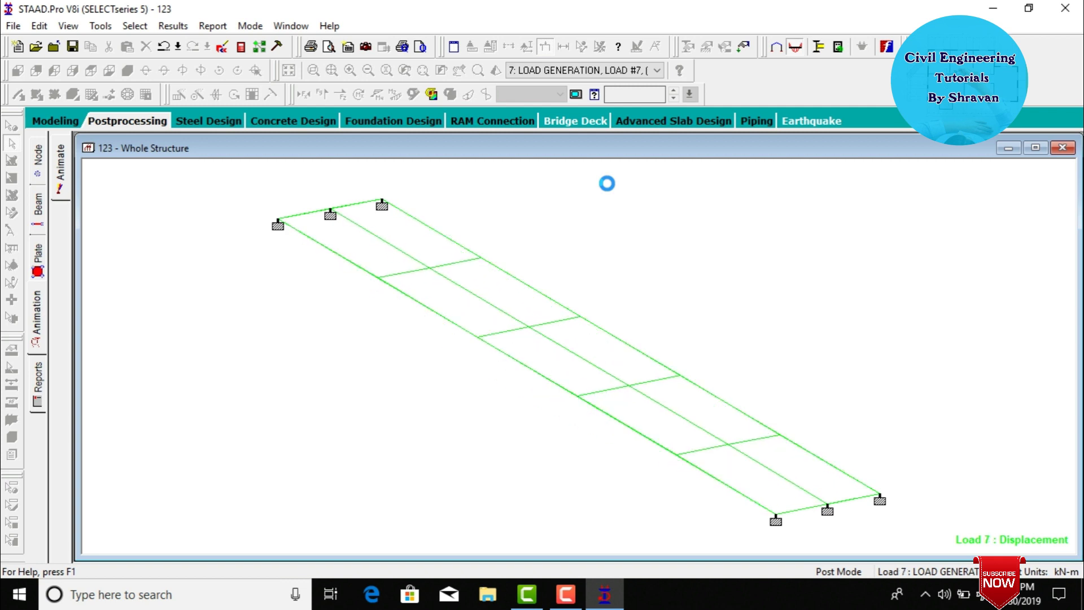
key(Down)
key(Down)
key(Down)
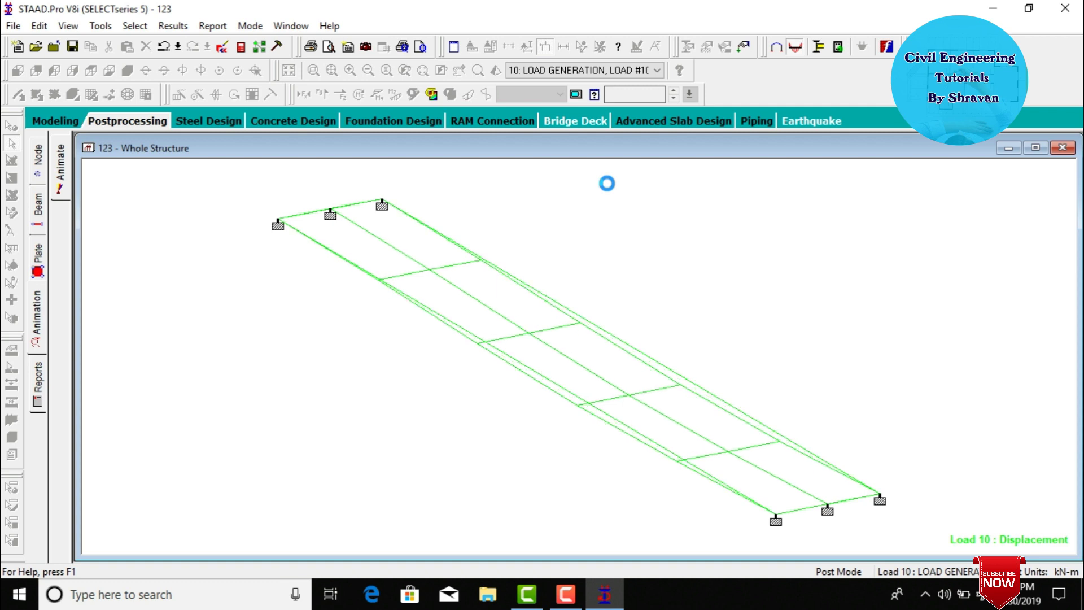
Switch the animation to Section Displacement and apply it
click(40, 316)
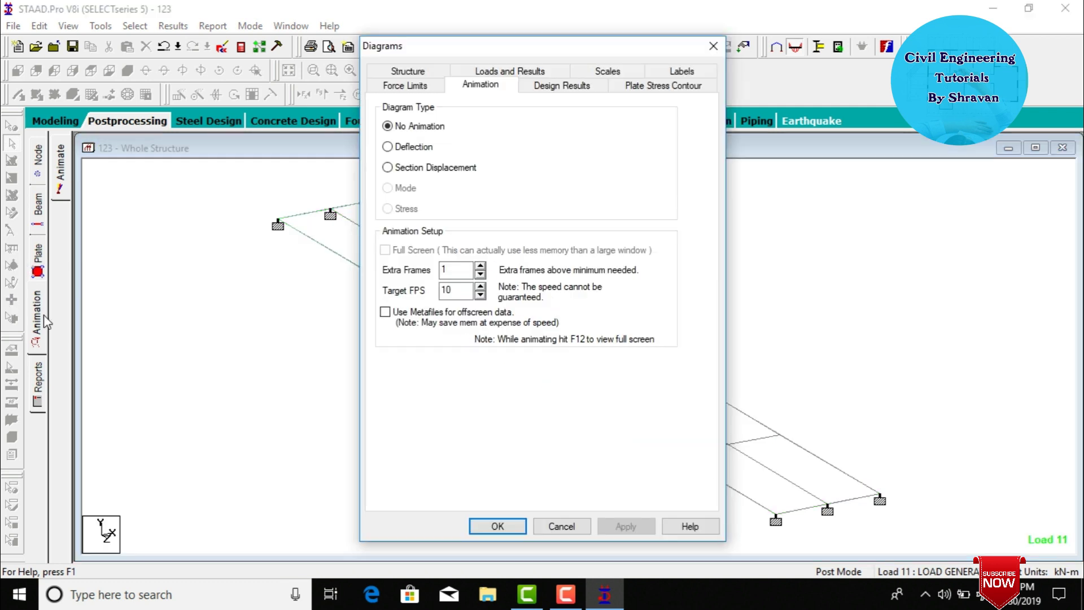
click(417, 169)
click(610, 528)
click(508, 528)
Animate section displacement for Load 2, then step ahead to later load cases
click(531, 70)
click(523, 95)
key(Down)
key(Down)
key(Down)
key(Down)
key(Down)
key(Down)
key(Down)
key(Down)
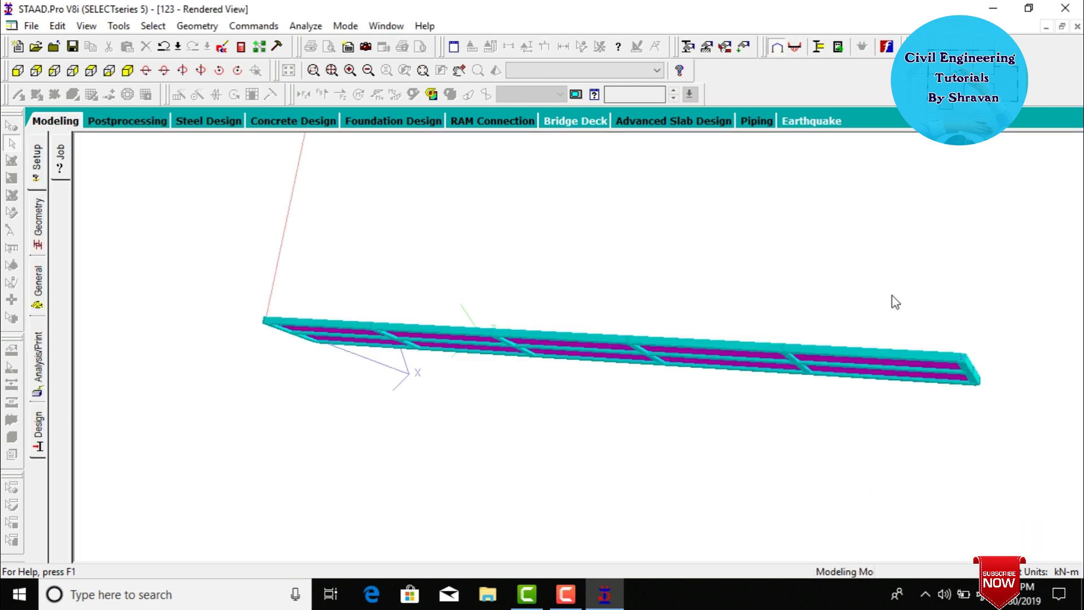
drag(893, 300, 917, 433)
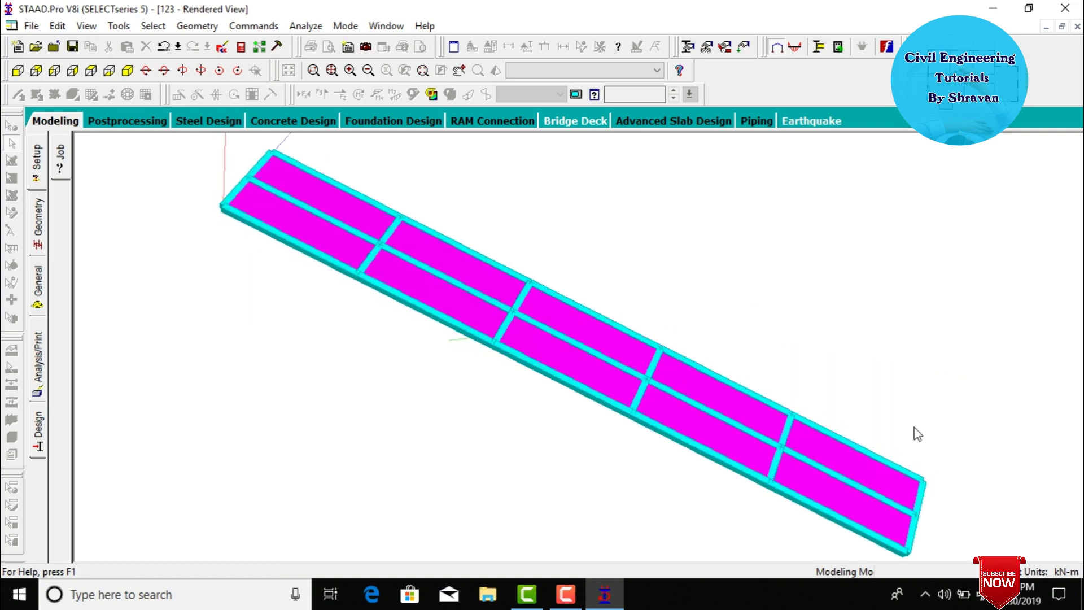